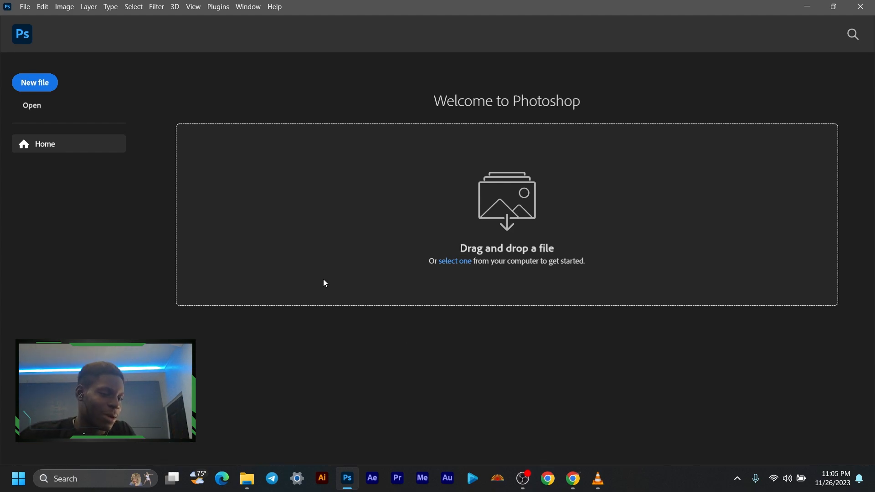
- Create a new 1080 x 1080 px document at 300 pixels/inch in RGB with a white background
{"action": "left_click", "coordinate": [47, 88]}
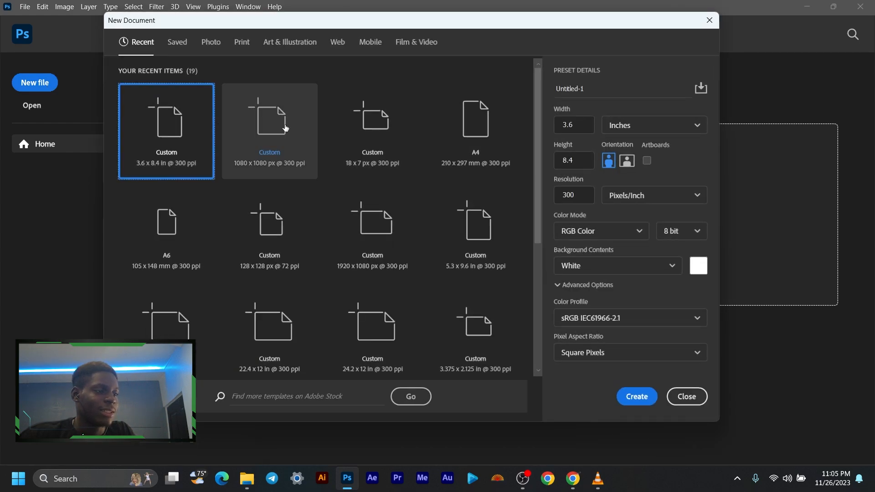
{"action": "left_click", "coordinate": [285, 129]}
{"action": "left_click", "coordinate": [581, 124]}
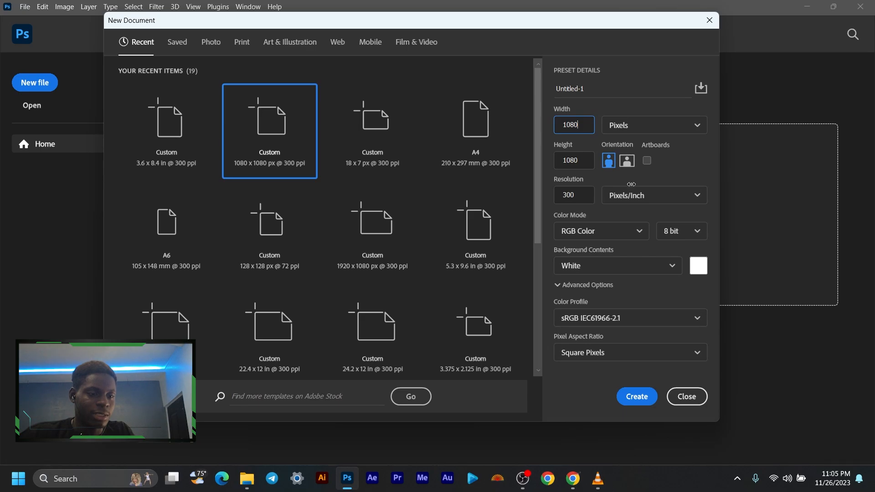
{"action": "left_click", "coordinate": [638, 397]}
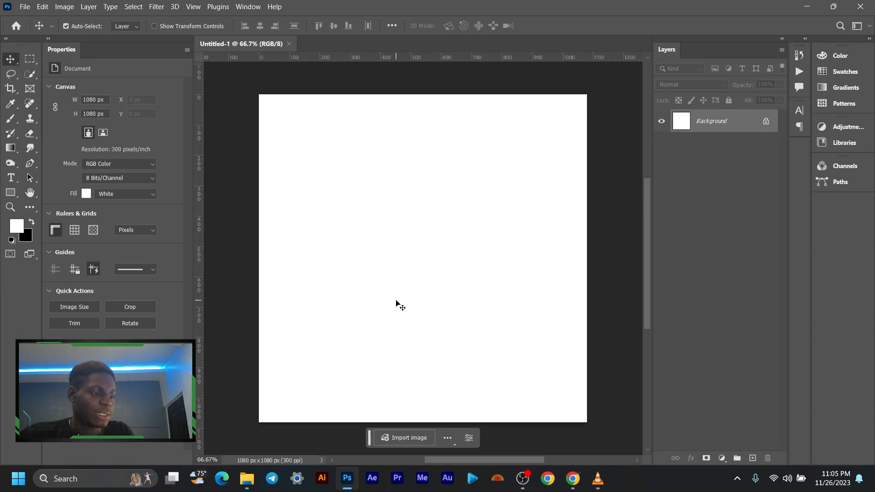
- Close the open Temp and This PC File Explorer windows
{"action": "mouse_move", "coordinate": [246, 479]}
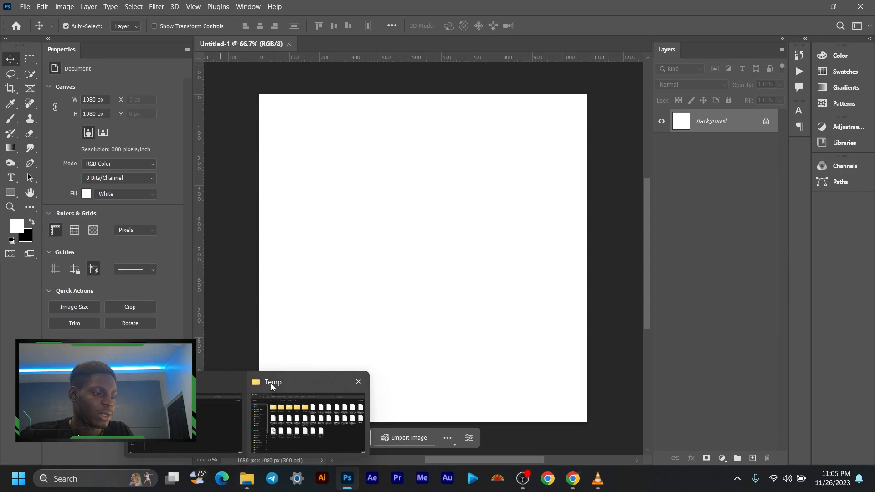
{"action": "left_click", "coordinate": [355, 384]}
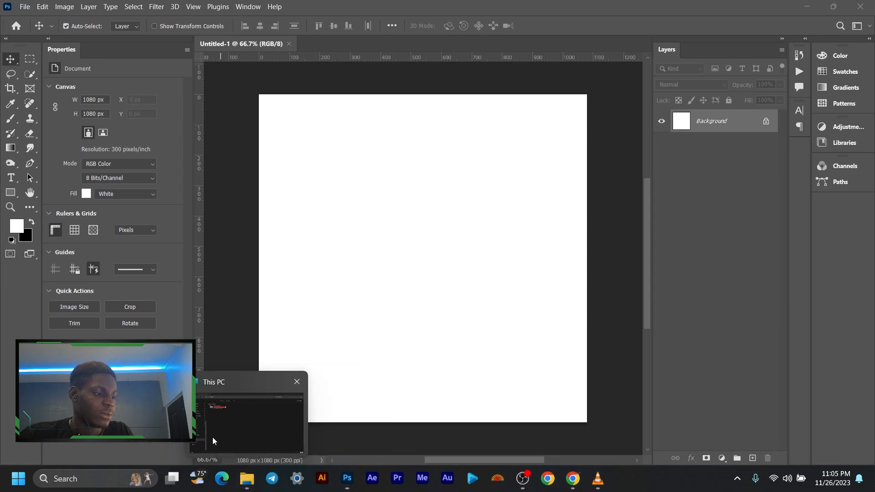
{"action": "left_click", "coordinate": [297, 382]}
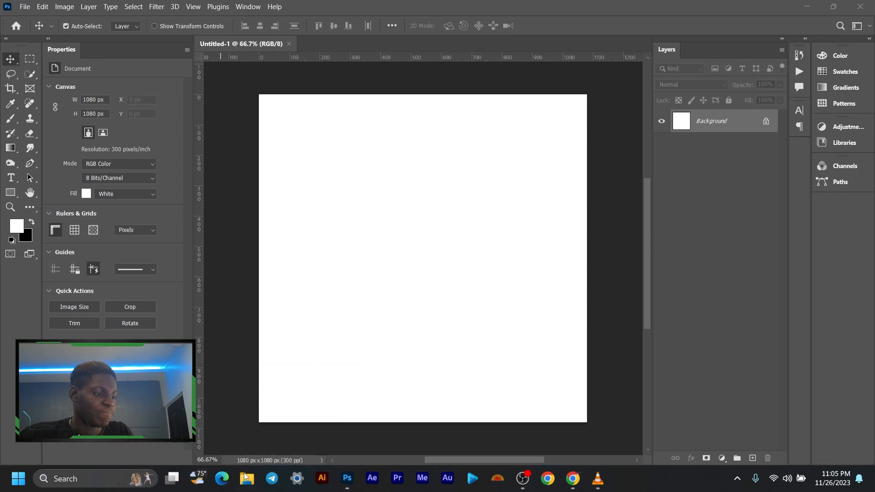
- Switch to File Explorer and look through the Downloads folder for a suitable photo
{"action": "left_click", "coordinate": [245, 476]}
{"action": "left_click", "coordinate": [48, 309]}
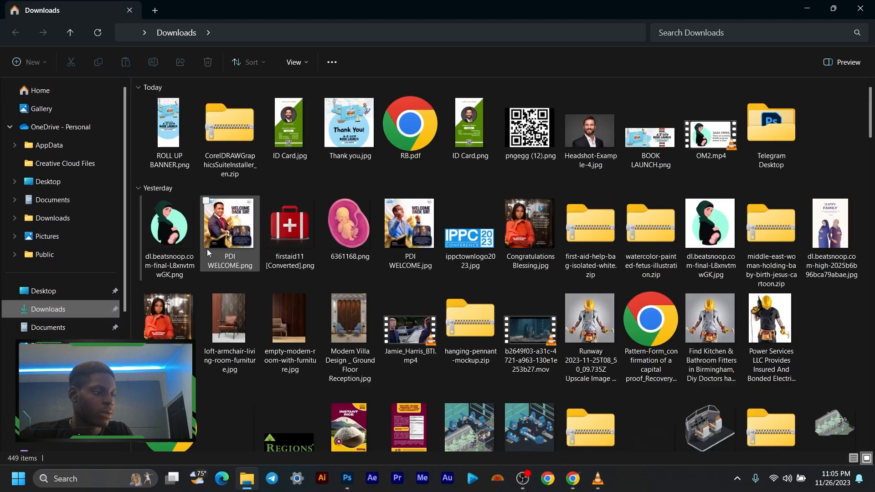
{"action": "scroll", "coordinate": [251, 232], "scroll_direction": "down", "scroll_amount": 10}
{"action": "scroll", "coordinate": [395, 311], "scroll_direction": "down", "scroll_amount": 2}
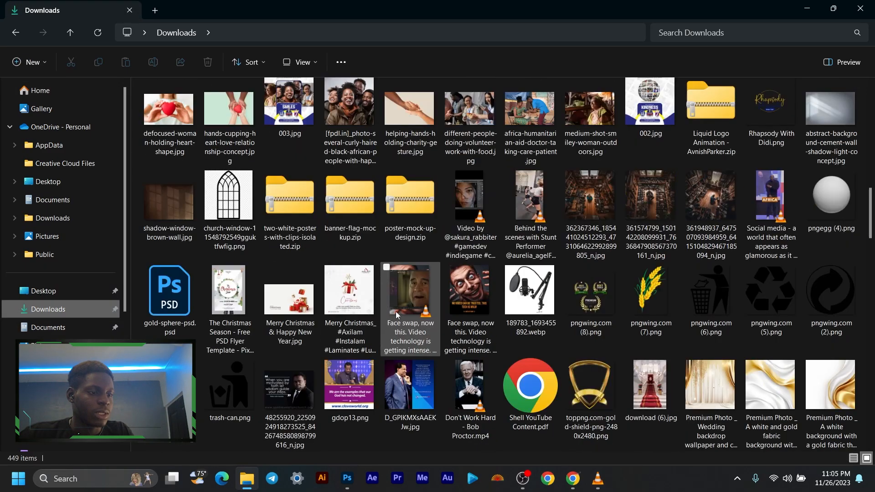
{"action": "scroll", "coordinate": [418, 318], "scroll_direction": "up", "scroll_amount": 2}
{"action": "scroll", "coordinate": [418, 319], "scroll_direction": "up", "scroll_amount": 8}
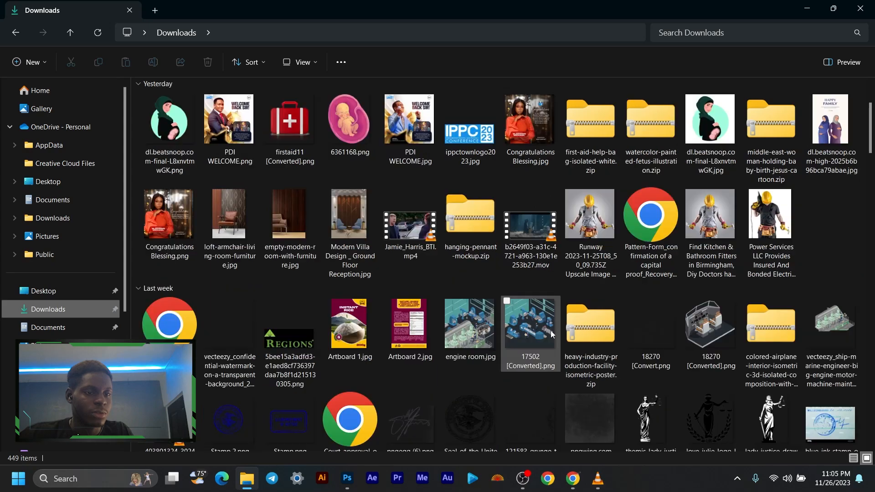
{"action": "scroll", "coordinate": [552, 334], "scroll_direction": "down", "scroll_amount": 5}
{"action": "scroll", "coordinate": [551, 335], "scroll_direction": "up", "scroll_amount": 8}
{"action": "scroll", "coordinate": [551, 335], "scroll_direction": "down", "scroll_amount": 10}
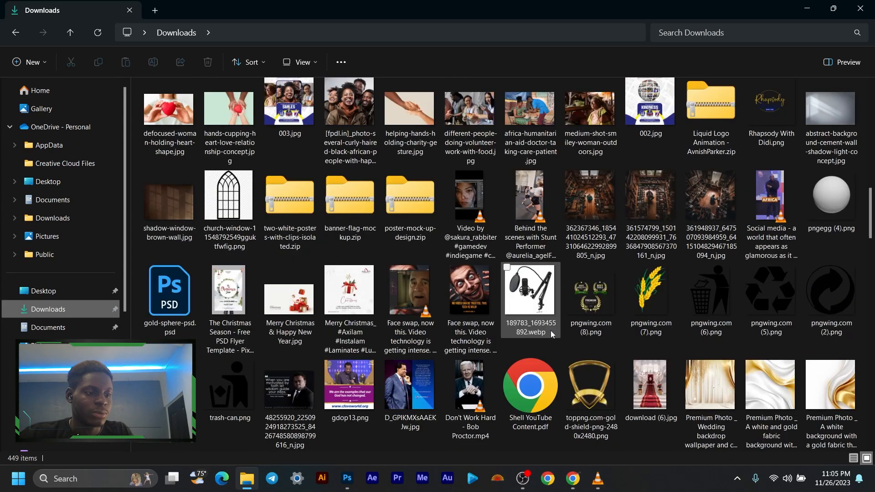
{"action": "scroll", "coordinate": [550, 330], "scroll_direction": "down", "scroll_amount": 5}
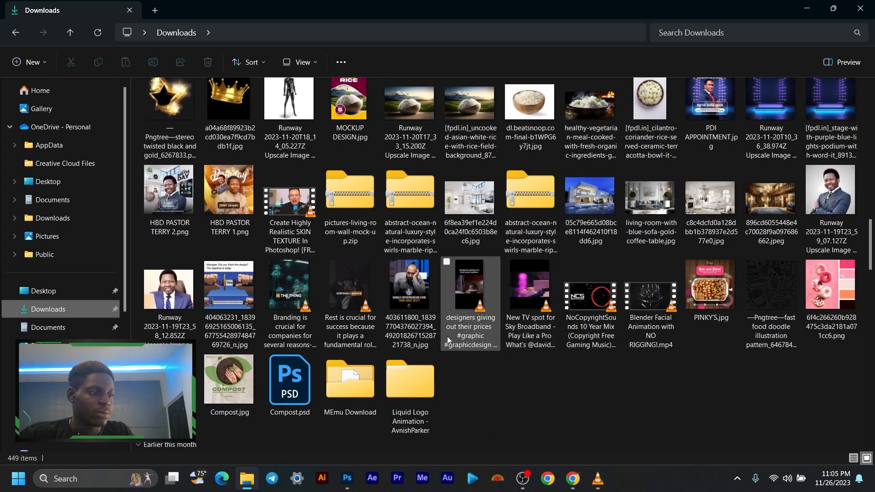
{"action": "scroll", "coordinate": [447, 337], "scroll_direction": "down", "scroll_amount": 3}
{"action": "scroll", "coordinate": [448, 340], "scroll_direction": "down", "scroll_amount": 5}
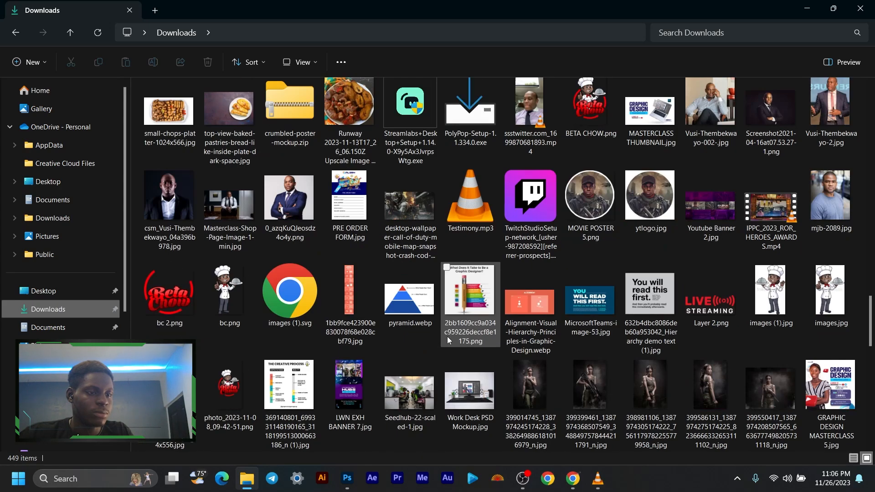
{"action": "scroll", "coordinate": [448, 340], "scroll_direction": "up", "scroll_amount": 1}
{"action": "scroll", "coordinate": [462, 339], "scroll_direction": "up", "scroll_amount": 3}
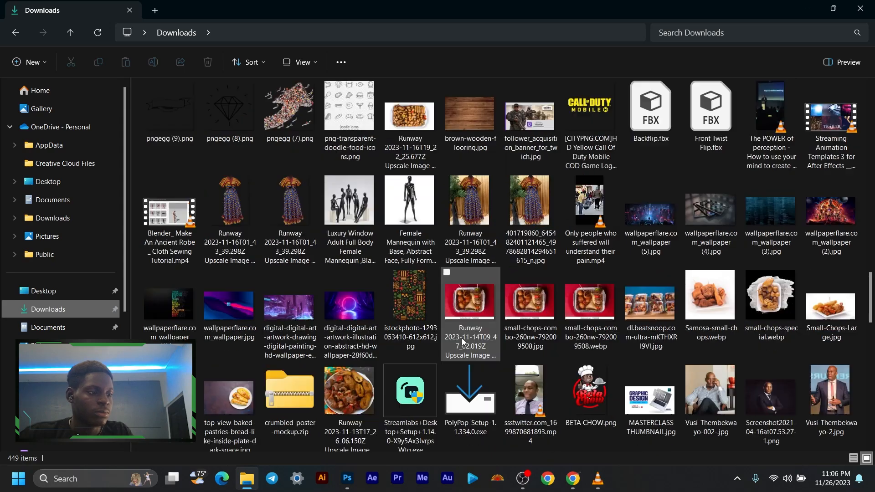
{"action": "scroll", "coordinate": [462, 338], "scroll_direction": "up", "scroll_amount": 2}
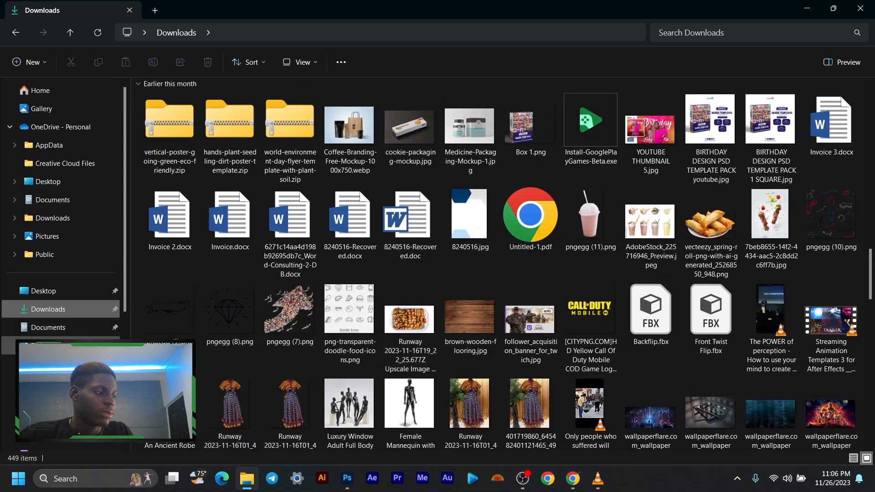
- Browse the Stock Images folder inside Pictures and select the photo of the man taking a picture with a digital camera
{"action": "left_click", "coordinate": [4, 346]}
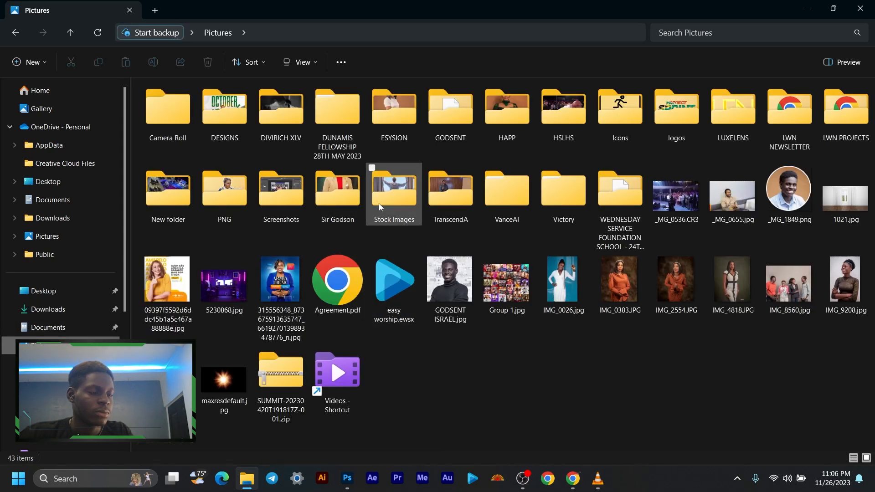
{"action": "double_click", "coordinate": [379, 203]}
{"action": "scroll", "coordinate": [382, 206], "scroll_direction": "down", "scroll_amount": 10}
{"action": "scroll", "coordinate": [527, 361], "scroll_direction": "down", "scroll_amount": 10}
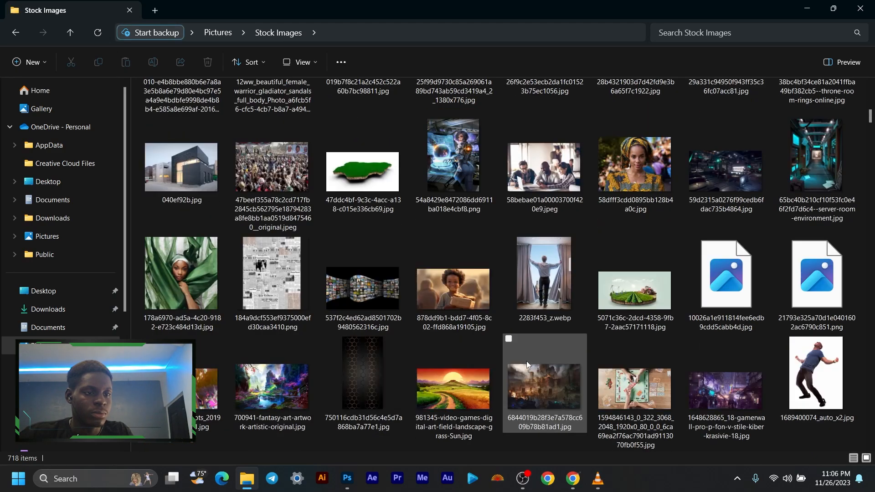
{"action": "scroll", "coordinate": [528, 365], "scroll_direction": "down", "scroll_amount": 15}
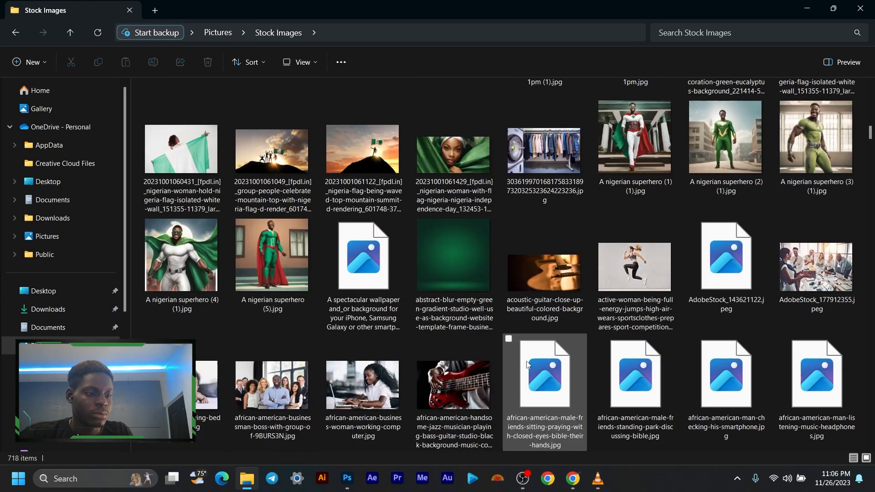
{"action": "scroll", "coordinate": [527, 364], "scroll_direction": "down", "scroll_amount": 10}
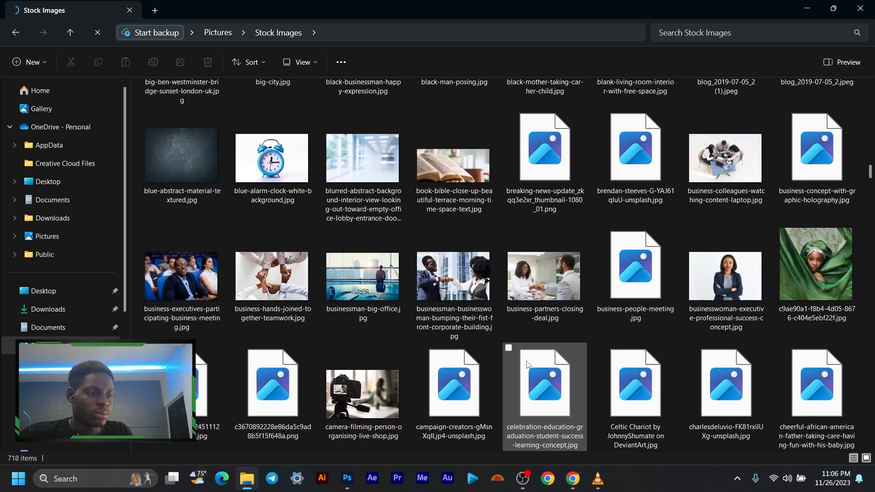
{"action": "scroll", "coordinate": [543, 358], "scroll_direction": "down", "scroll_amount": 10}
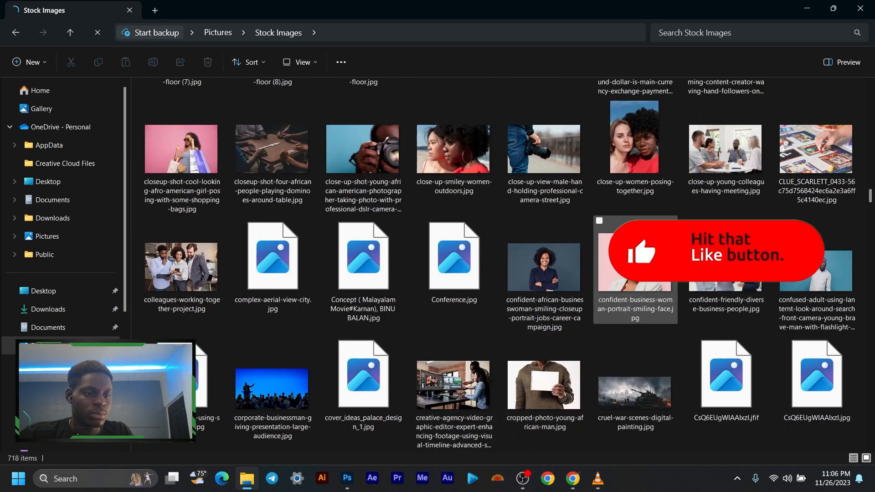
{"action": "scroll", "coordinate": [568, 331], "scroll_direction": "down", "scroll_amount": 3}
{"action": "scroll", "coordinate": [568, 330], "scroll_direction": "down", "scroll_amount": 3}
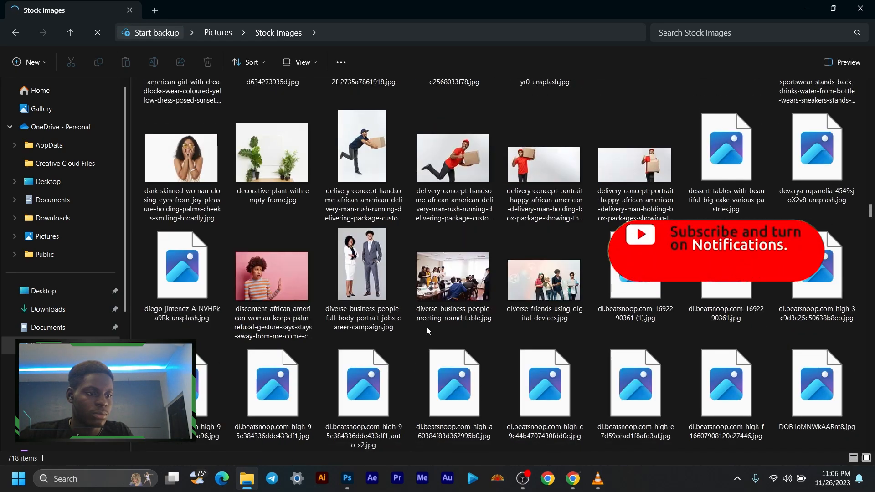
{"action": "scroll", "coordinate": [440, 313], "scroll_direction": "down", "scroll_amount": 3}
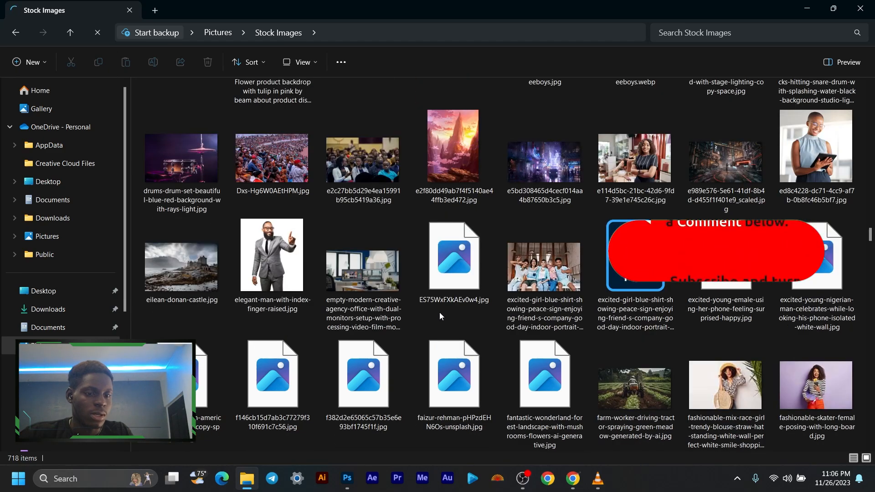
{"action": "scroll", "coordinate": [440, 312], "scroll_direction": "down", "scroll_amount": 6}
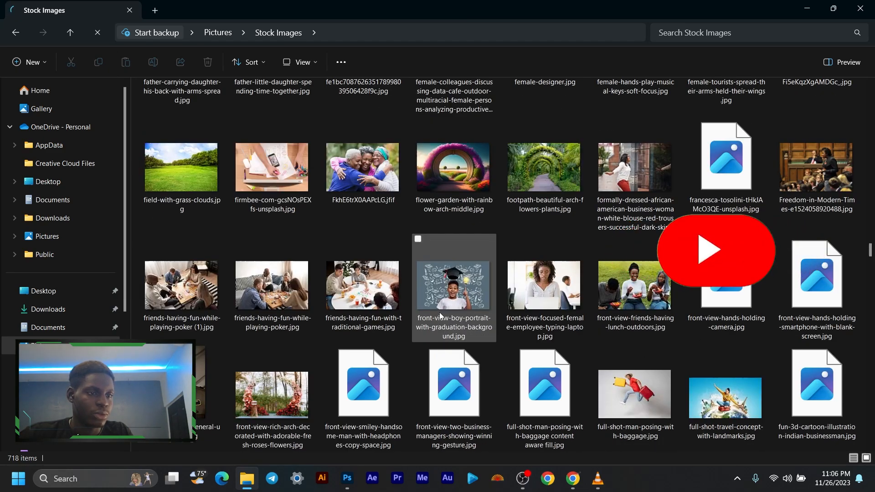
{"action": "scroll", "coordinate": [439, 313], "scroll_direction": "down", "scroll_amount": 5}
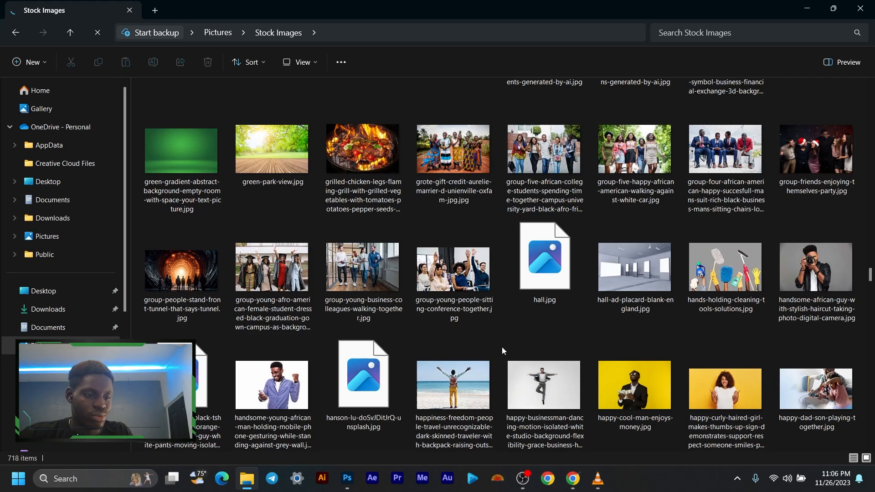
{"action": "scroll", "coordinate": [491, 376], "scroll_direction": "down", "scroll_amount": 5}
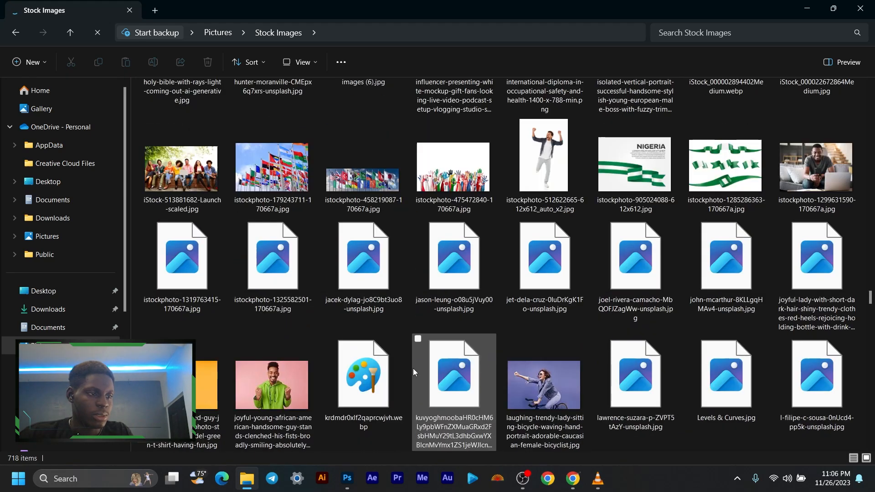
{"action": "scroll", "coordinate": [414, 368], "scroll_direction": "up", "scroll_amount": 5}
{"action": "left_click", "coordinate": [455, 131]}
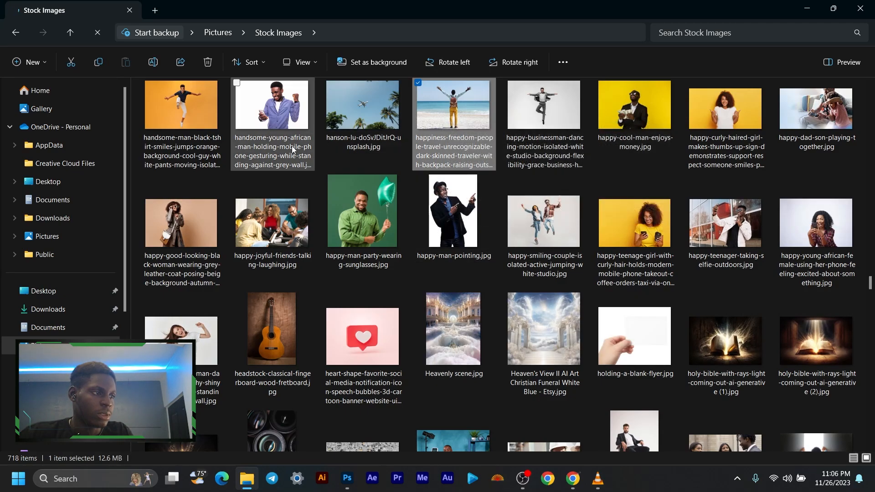
{"action": "scroll", "coordinate": [420, 252], "scroll_direction": "up", "scroll_amount": 3}
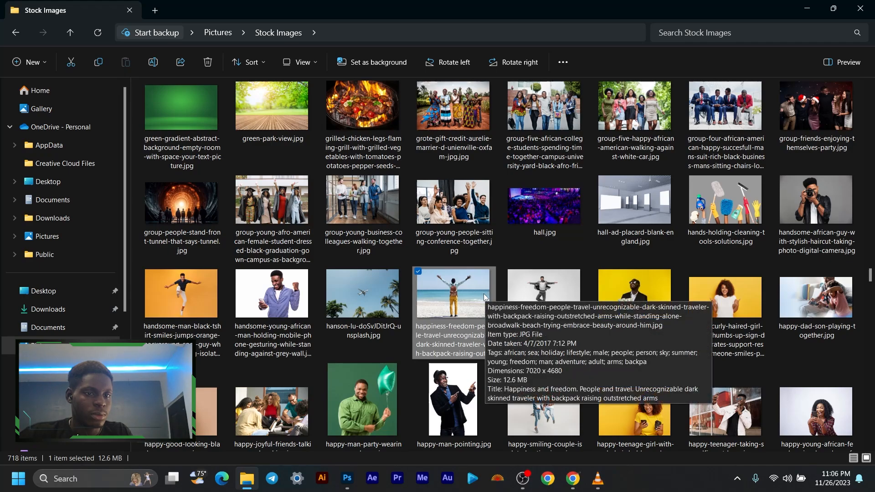
{"action": "left_click", "coordinate": [845, 202]}
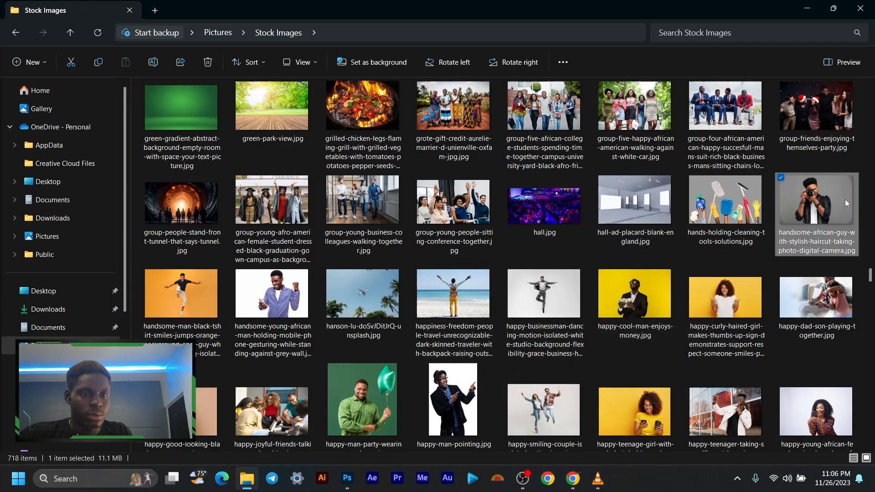
- Try placing the selected camera photo in the Photoshop document at full canvas height, and delete its layer
{"action": "left_click_drag", "start_coordinate": [823, 197], "coordinate": [391, 258]}
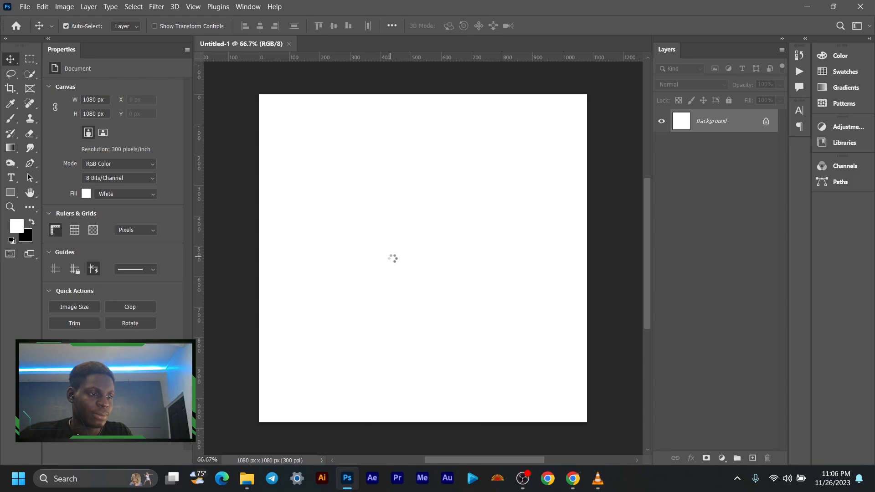
{"action": "left_click_drag", "start_coordinate": [426, 150], "coordinate": [434, 95]}
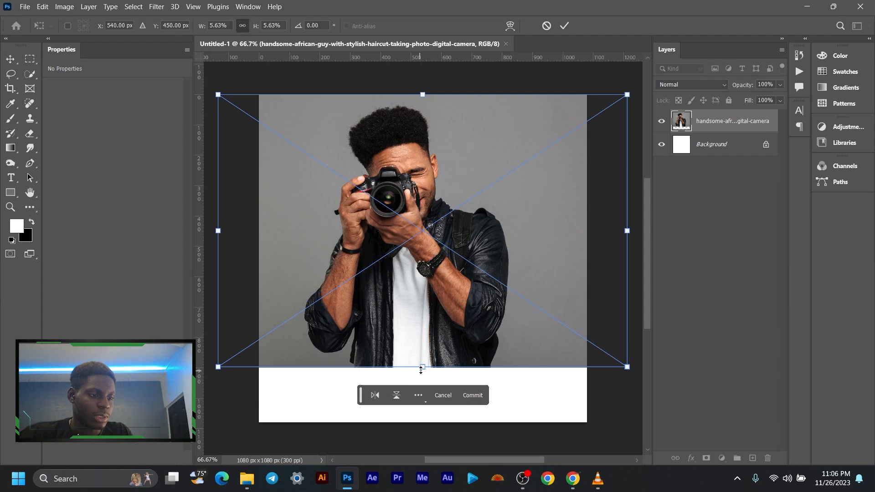
{"action": "left_click_drag", "start_coordinate": [420, 370], "coordinate": [423, 422]}
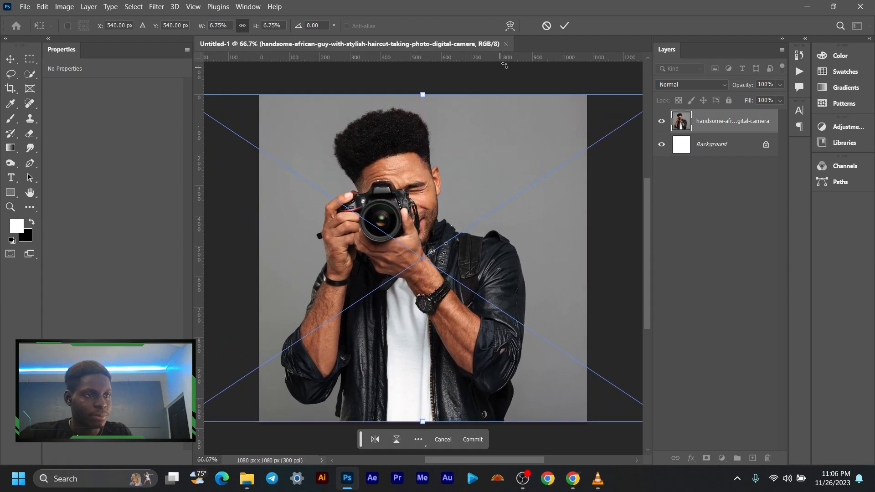
{"action": "left_click", "coordinate": [565, 27]}
{"action": "left_click_drag", "start_coordinate": [389, 236], "coordinate": [402, 232]}
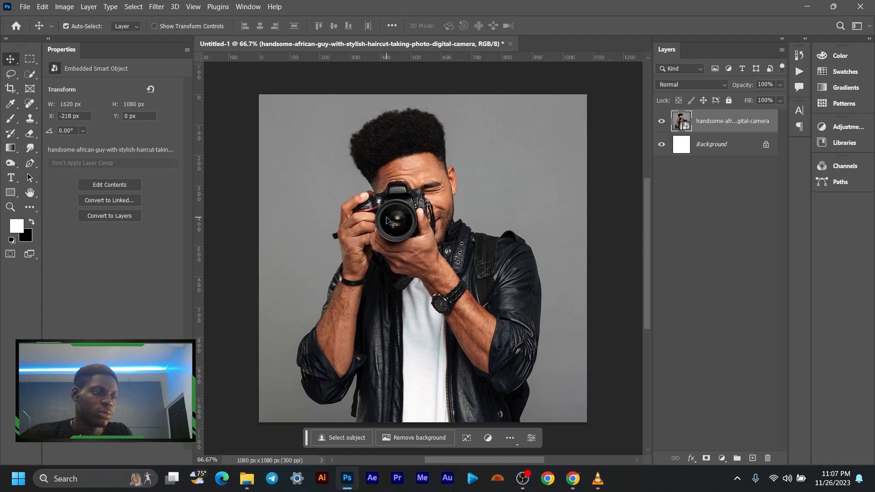
{"action": "key", "text": "Delete"}
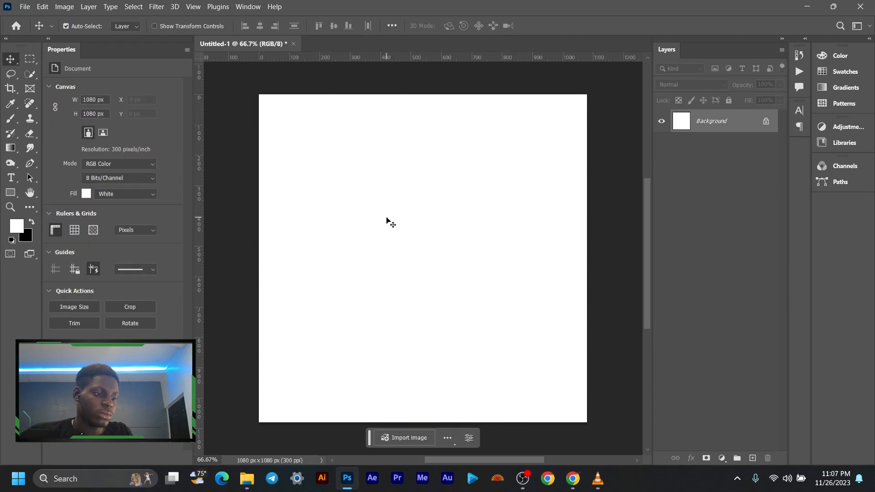
- Place the camera photo from Stock Images in the document, enlarged to 1620 x 1080 px to fill the canvas height, with X at about -176 px
{"action": "left_click", "coordinate": [247, 479]}
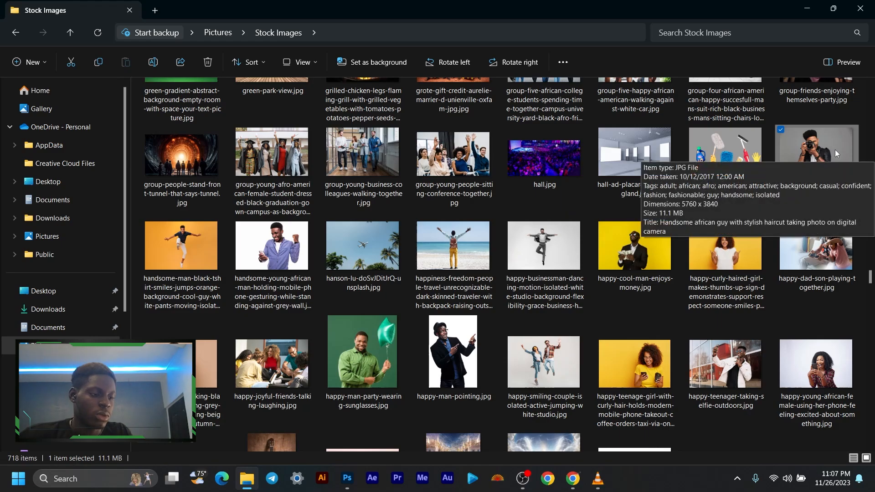
{"action": "left_click_drag", "start_coordinate": [835, 149], "coordinate": [419, 241]}
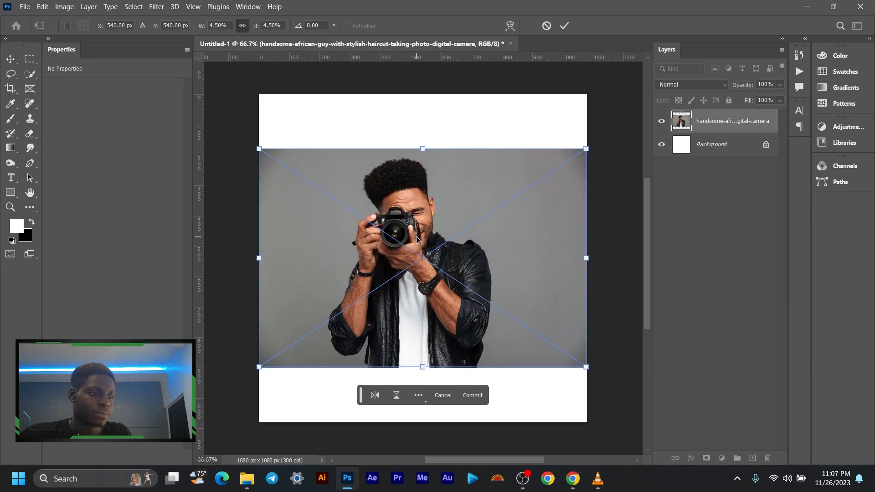
{"action": "left_click_drag", "start_coordinate": [420, 368], "coordinate": [421, 422]}
{"action": "left_click_drag", "start_coordinate": [424, 150], "coordinate": [422, 94]}
{"action": "left_click_drag", "start_coordinate": [379, 238], "coordinate": [407, 237]}
{"action": "left_click", "coordinate": [565, 26]}
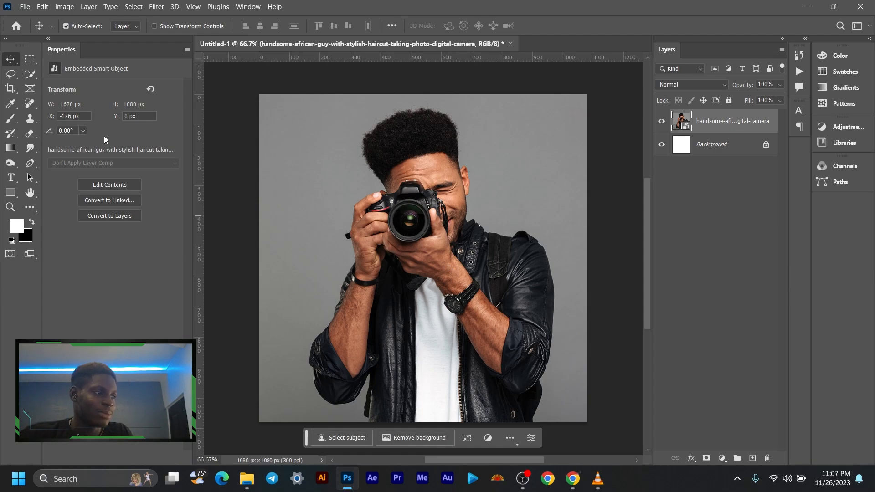
- Select the man in the camera photo with Select Subject and check the selection's outline along his raised forearm
{"action": "left_click", "coordinate": [140, 6]}
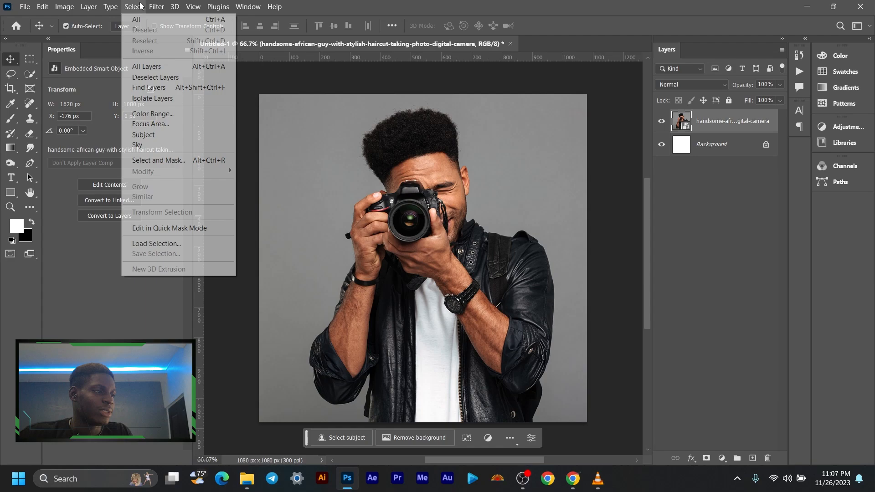
{"action": "left_click", "coordinate": [179, 135]}
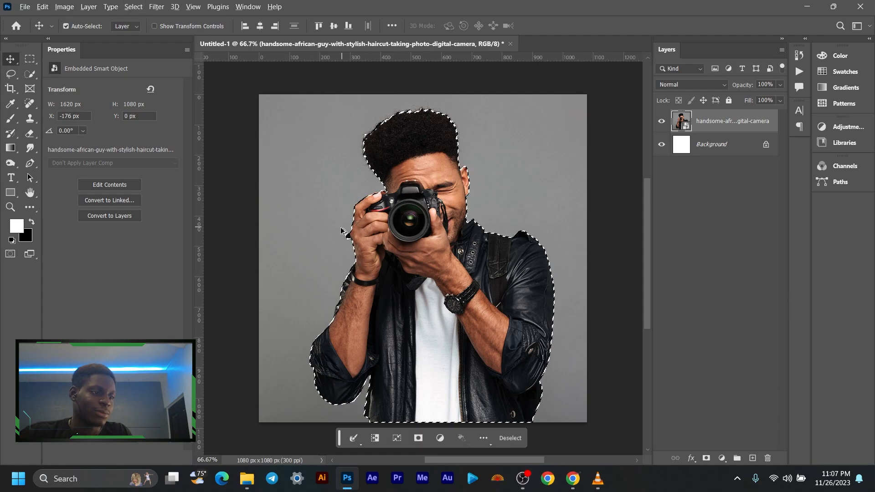
{"action": "scroll", "coordinate": [344, 242], "scroll_direction": "up", "scroll_amount": 1}
{"action": "scroll", "coordinate": [345, 243], "scroll_direction": "down", "scroll_amount": 1}
{"action": "left_click_drag", "start_coordinate": [349, 307], "coordinate": [364, 234]}
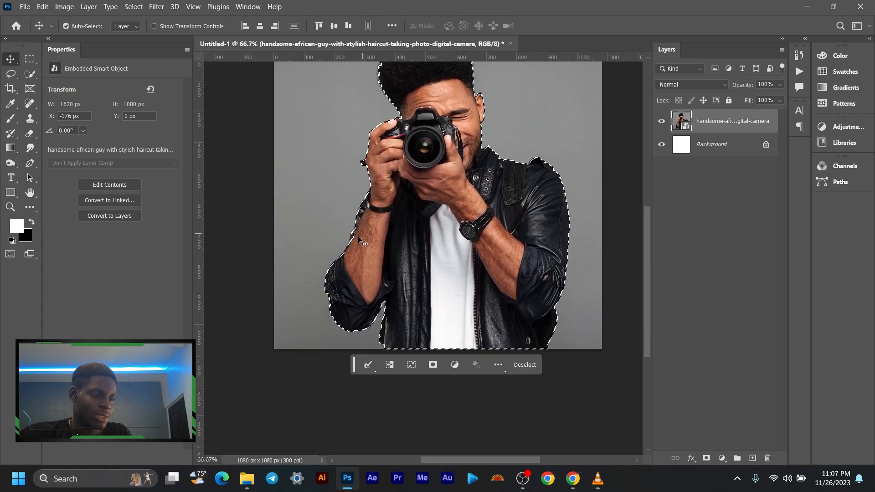
{"action": "scroll", "coordinate": [362, 241], "scroll_direction": "up", "scroll_amount": 6}
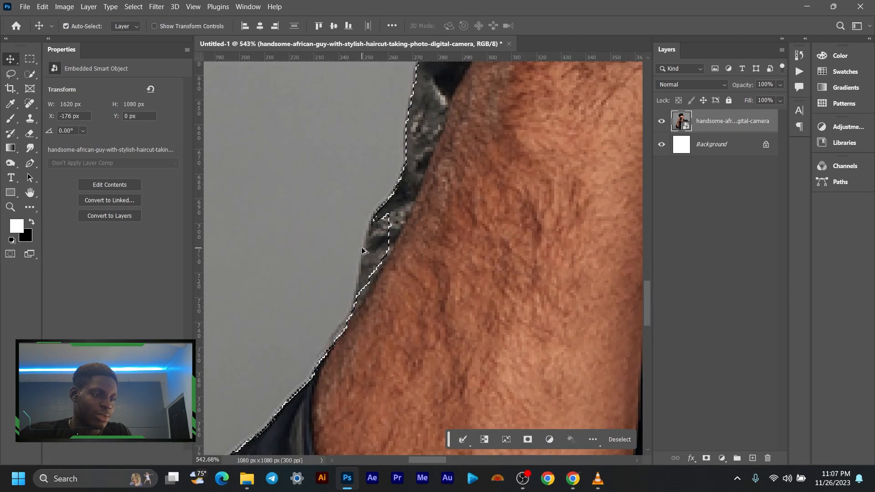
{"action": "scroll", "coordinate": [388, 256], "scroll_direction": "down", "scroll_amount": 3}
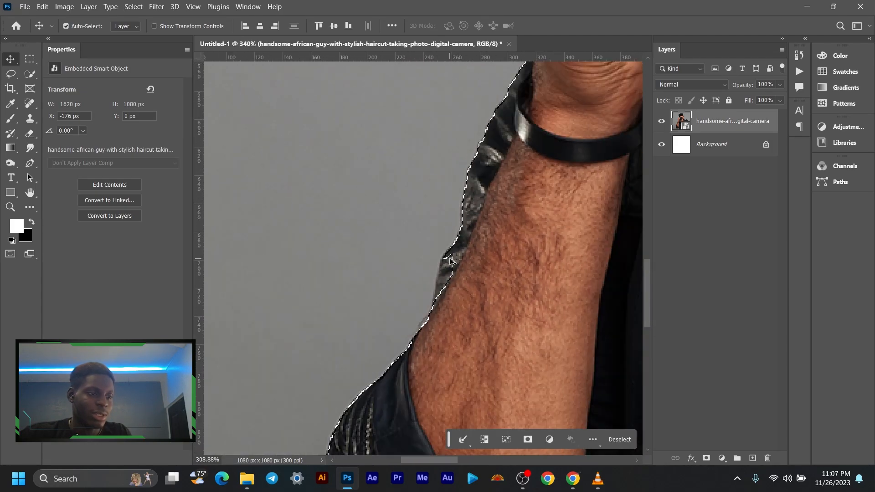
{"action": "scroll", "coordinate": [451, 261], "scroll_direction": "down", "scroll_amount": 5}
{"action": "left_click_drag", "start_coordinate": [512, 237], "coordinate": [337, 264]}
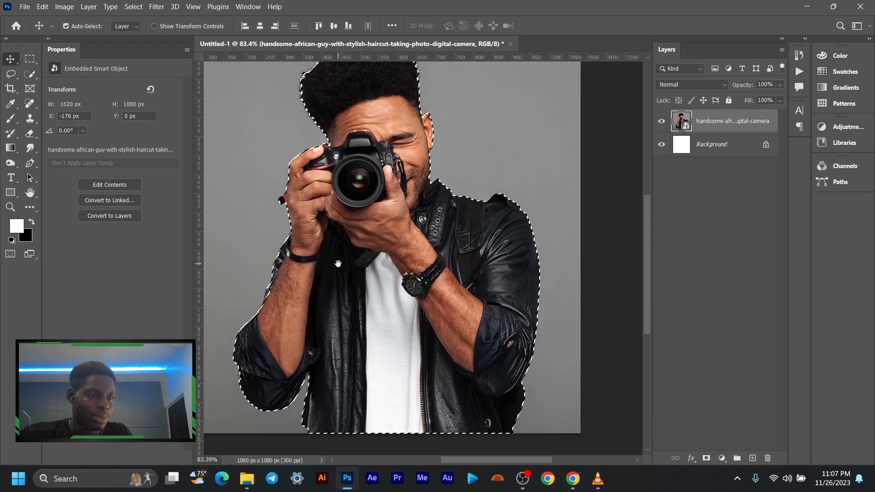
{"action": "scroll", "coordinate": [337, 273], "scroll_direction": "down", "scroll_amount": 3}
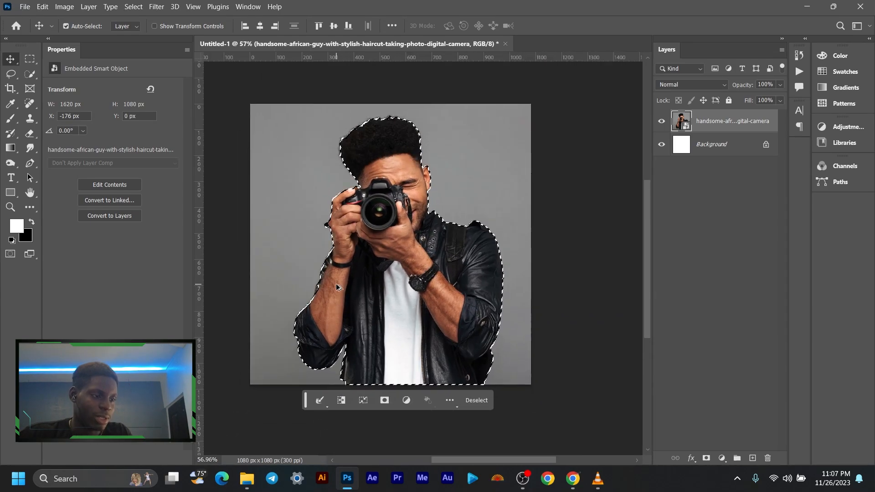
- Add the missed strip of leather sleeve beside the raised forearm to the selection with the Lasso tool
{"action": "scroll", "coordinate": [337, 287], "scroll_direction": "up", "scroll_amount": 6}
{"action": "left_click_drag", "start_coordinate": [293, 288], "coordinate": [421, 259]}
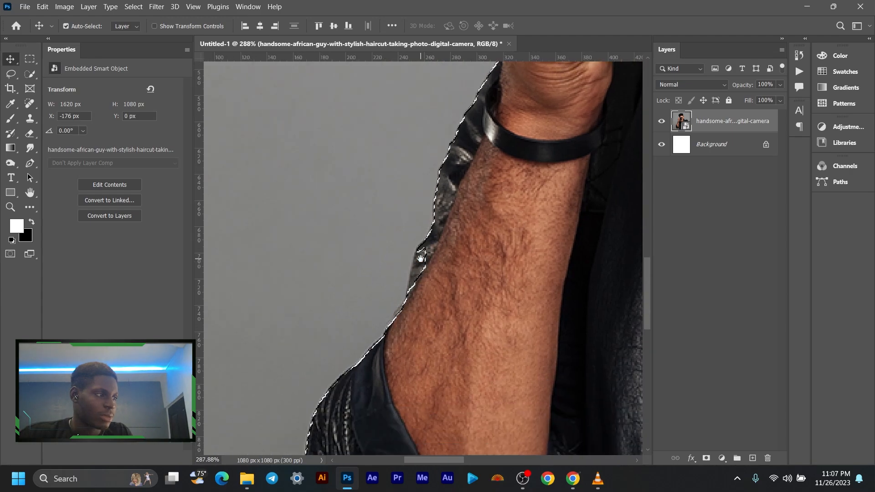
{"action": "left_click", "coordinate": [12, 76]}
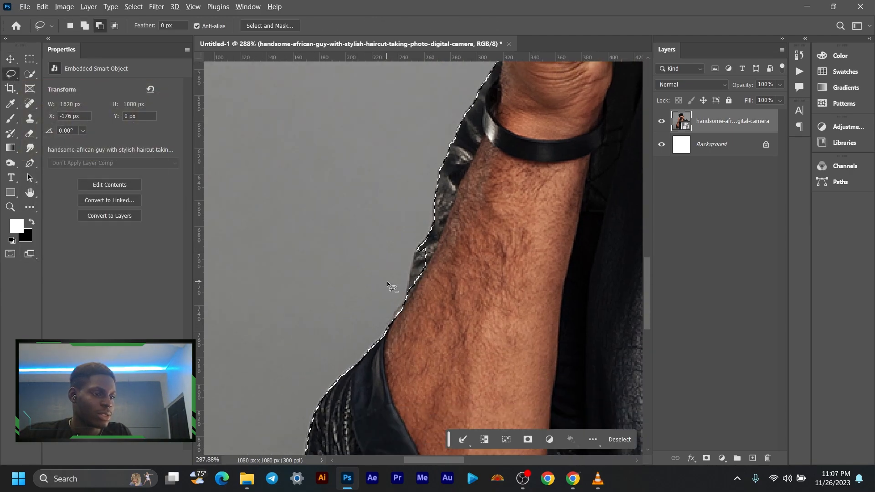
{"action": "scroll", "coordinate": [387, 285], "scroll_direction": "up", "scroll_amount": 4}
{"action": "key", "text": "shift"}
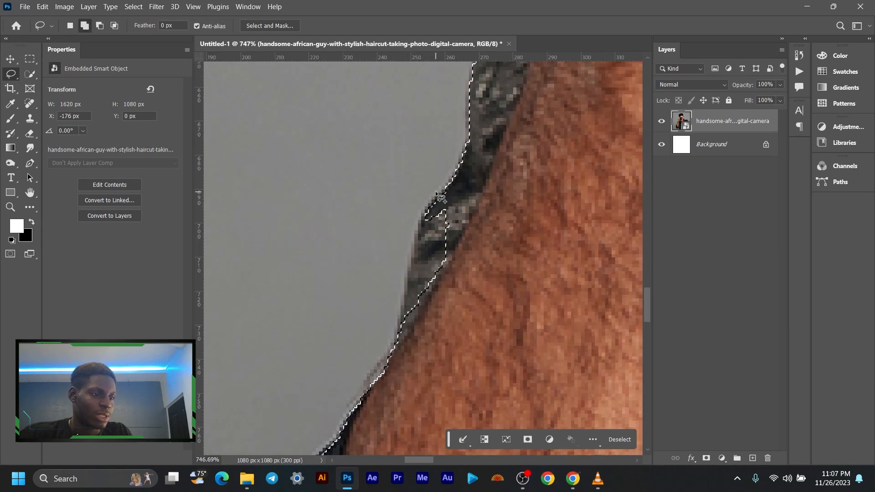
{"action": "left_click_drag", "start_coordinate": [436, 197], "coordinate": [422, 222]}
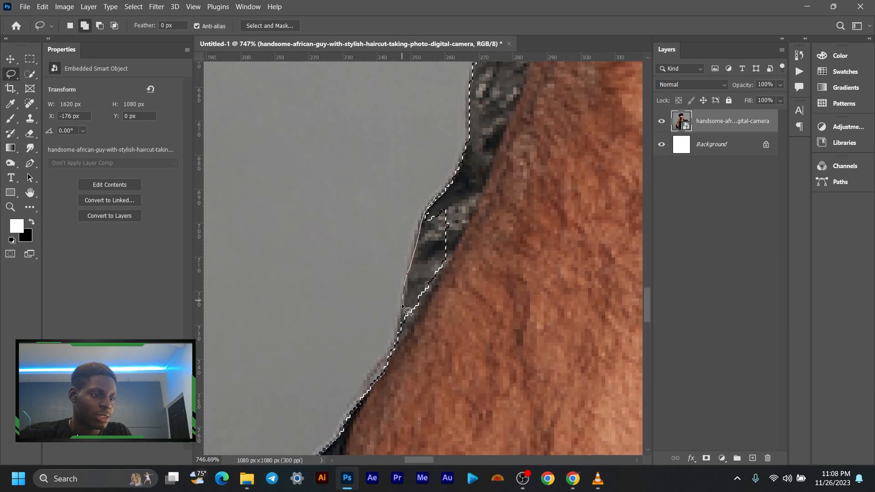
{"action": "mouse_move", "coordinate": [407, 312]}
{"action": "left_mouse_down"}
{"action": "mouse_move", "coordinate": [431, 362]}
{"action": "mouse_move", "coordinate": [480, 246]}
{"action": "mouse_move", "coordinate": [491, 197]}
{"action": "left_mouse_up"}
{"action": "scroll", "coordinate": [490, 197], "scroll_direction": "down", "scroll_amount": 3}
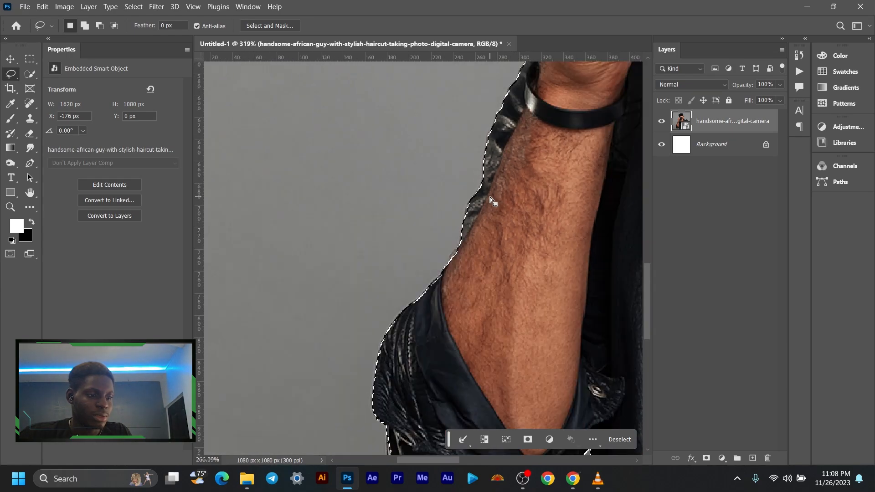
- Add the missing edge of the jacket sleeve just below the elbow cuff to the selection with the Lasso tool
{"action": "scroll", "coordinate": [490, 197], "scroll_direction": "down", "scroll_amount": 3}
{"action": "scroll", "coordinate": [464, 304], "scroll_direction": "up", "scroll_amount": 5}
{"action": "key", "text": "alt"}
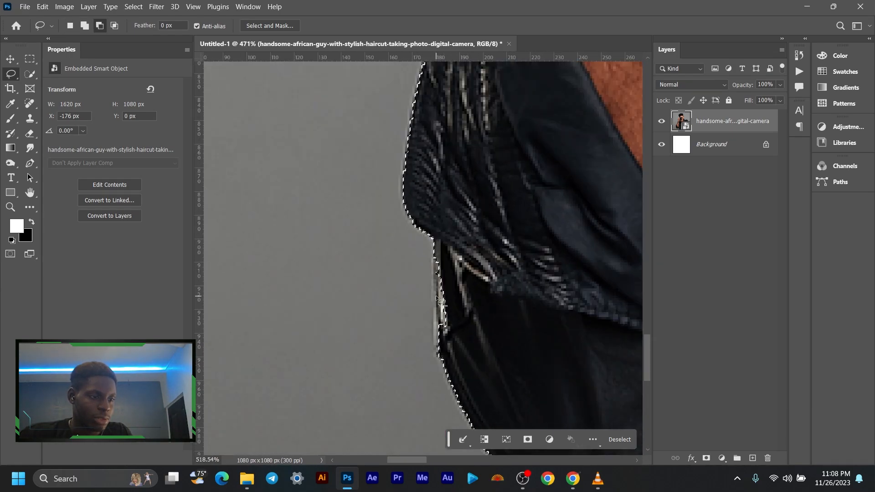
{"action": "scroll", "coordinate": [441, 302], "scroll_direction": "up", "scroll_amount": 3}
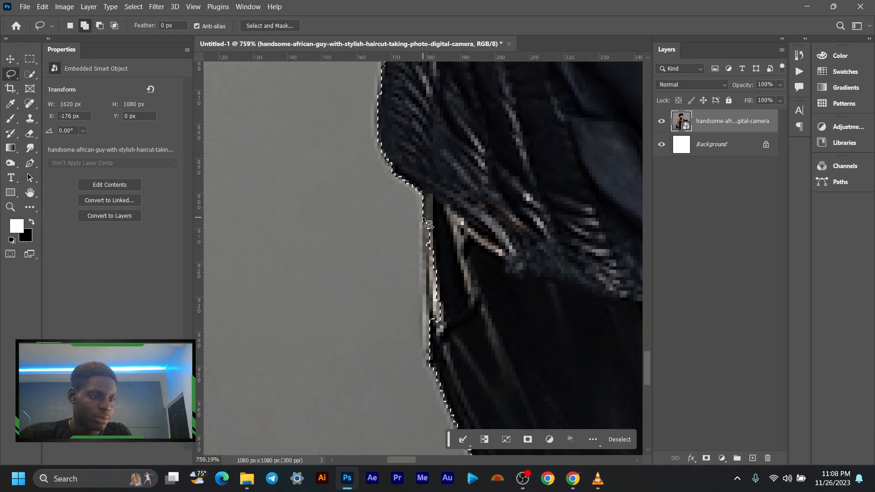
{"action": "left_click_drag", "start_coordinate": [428, 224], "coordinate": [429, 295]}
{"action": "mouse_move", "coordinate": [429, 356]}
{"action": "left_mouse_down"}
{"action": "mouse_move", "coordinate": [465, 229]}
{"action": "mouse_move", "coordinate": [443, 234]}
{"action": "left_mouse_up"}
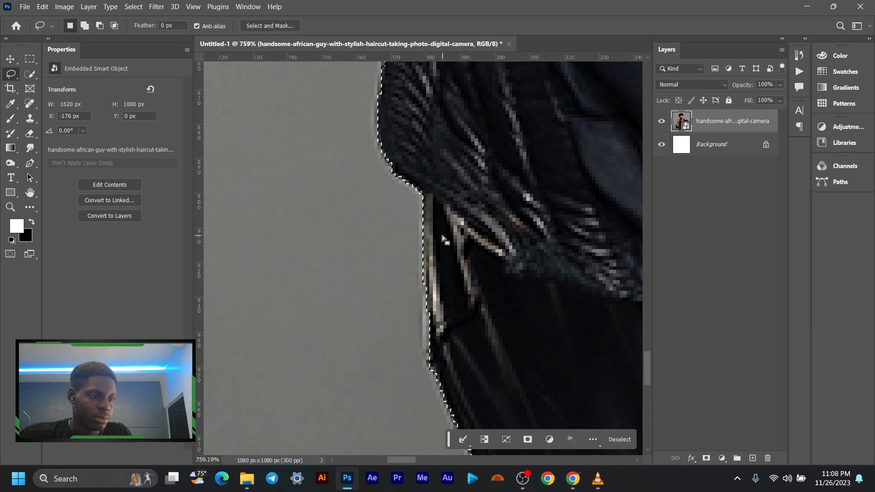
{"action": "left_click_drag", "start_coordinate": [424, 279], "coordinate": [434, 371]}
{"action": "scroll", "coordinate": [483, 253], "scroll_direction": "down", "scroll_amount": 10}
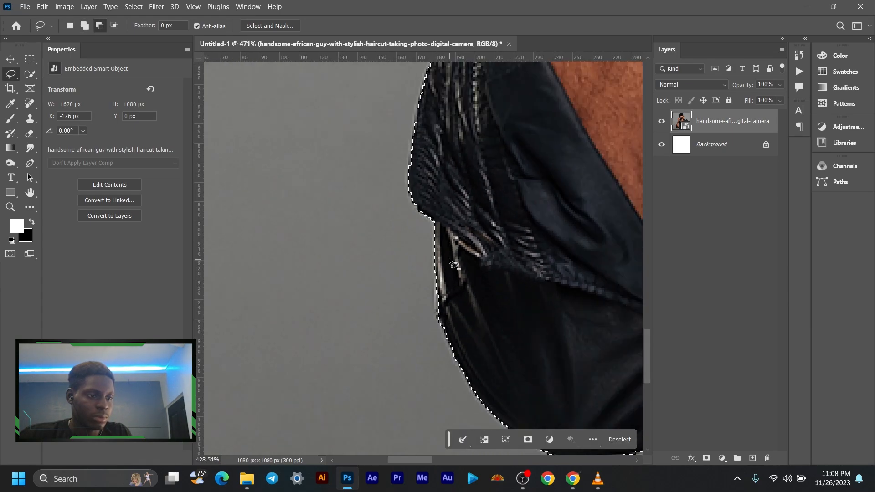
- Check the rest of the selection outline up to the head and turn it into a layer mask on the photo
{"action": "left_click_drag", "start_coordinate": [482, 254], "coordinate": [300, 207]}
{"action": "left_click_drag", "start_coordinate": [525, 235], "coordinate": [235, 239]}
{"action": "left_click_drag", "start_coordinate": [439, 248], "coordinate": [501, 334]}
{"action": "left_click_drag", "start_coordinate": [392, 112], "coordinate": [459, 324]}
{"action": "left_click_drag", "start_coordinate": [458, 179], "coordinate": [560, 417]}
{"action": "left_click_drag", "start_coordinate": [449, 237], "coordinate": [503, 346]}
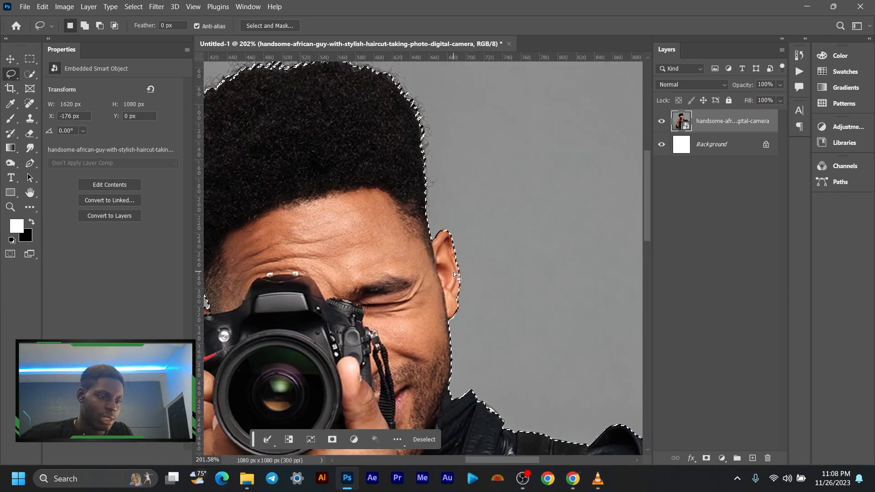
{"action": "key", "text": "ctrl+0"}
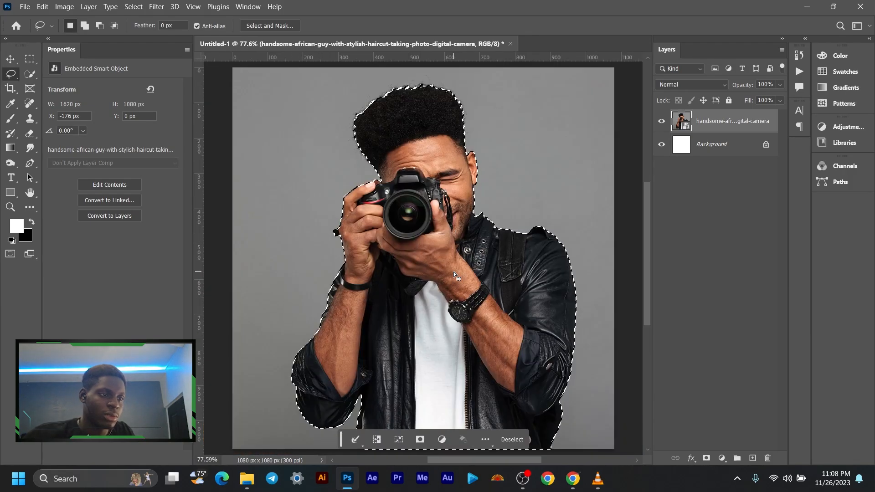
{"action": "left_click", "coordinate": [706, 458]}
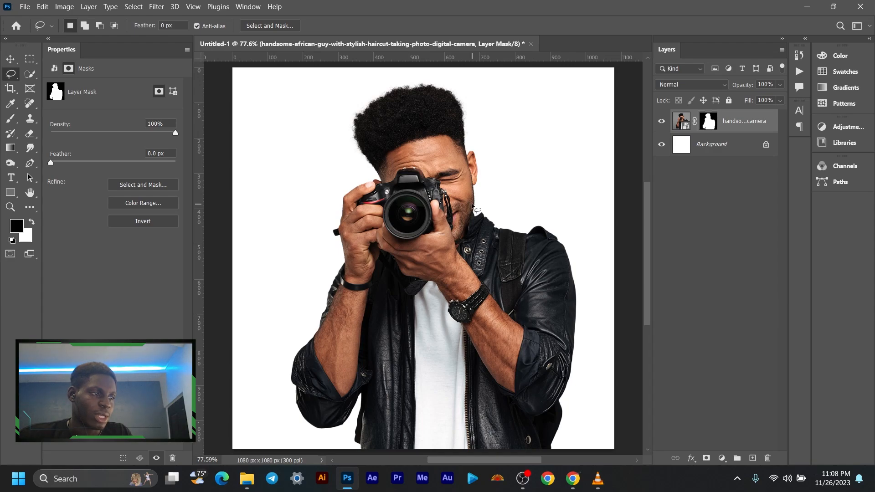
- Scale the masked photo layer down to about 1401 x 934 px and place it at about X -106 px, Y 73 px
{"action": "left_click", "coordinate": [12, 60]}
{"action": "scroll", "coordinate": [339, 237], "scroll_direction": "down", "scroll_amount": 4}
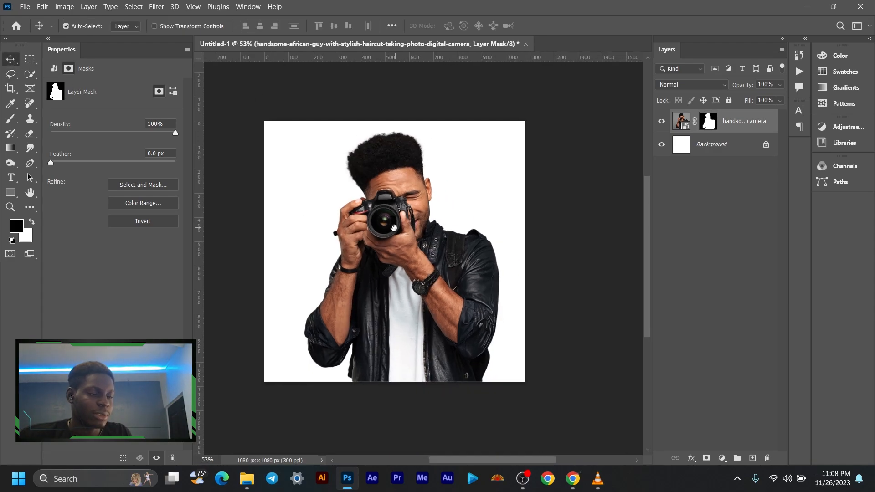
{"action": "scroll", "coordinate": [388, 243], "scroll_direction": "up", "scroll_amount": 1}
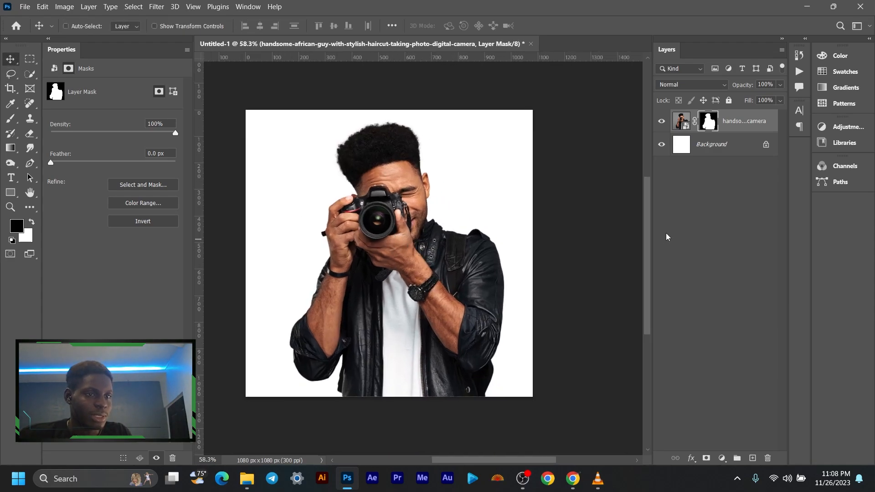
{"action": "key", "text": "ctrl+t"}
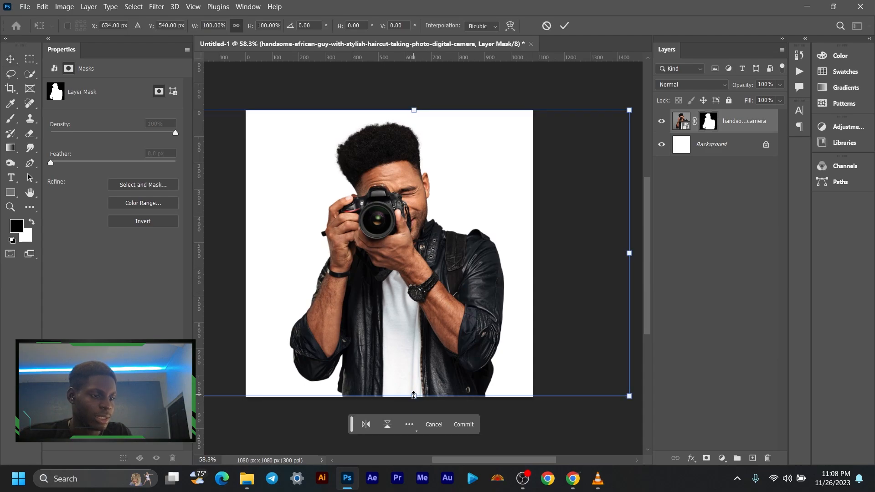
{"action": "left_click_drag", "start_coordinate": [414, 395], "coordinate": [414, 357]}
{"action": "left_click_drag", "start_coordinate": [418, 309], "coordinate": [405, 328]}
{"action": "left_click", "coordinate": [564, 26]}
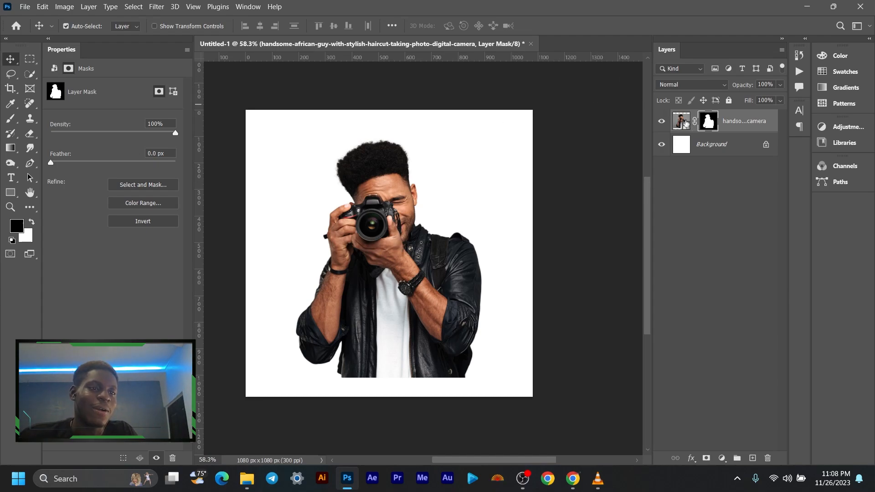
- Start the Oil Paint filter on the photo itself instead of its mask, with the preview centred on the face and camera
{"action": "left_click", "coordinate": [683, 121]}
{"action": "scroll", "coordinate": [380, 251], "scroll_direction": "down", "scroll_amount": 1}
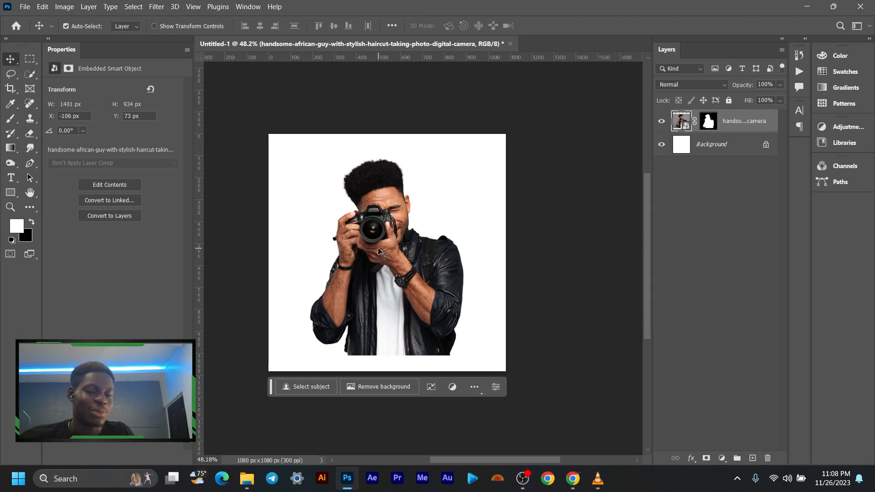
{"action": "left_click", "coordinate": [156, 7]}
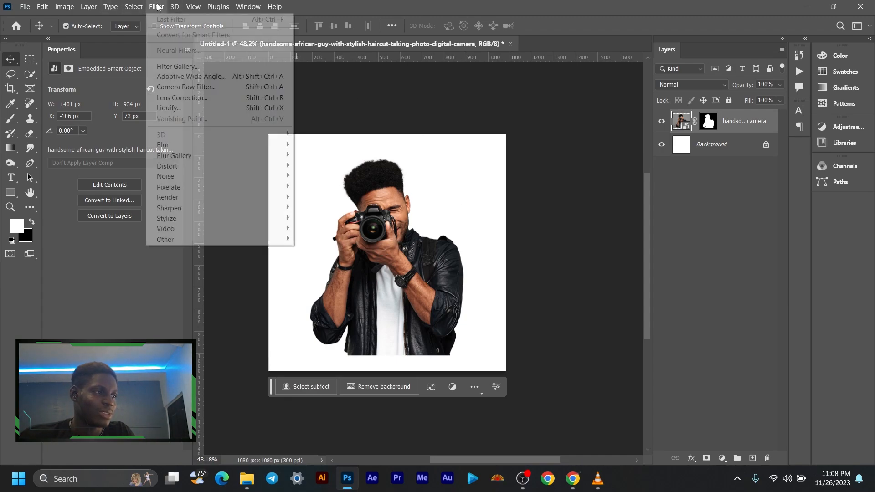
{"action": "mouse_move", "coordinate": [261, 220]}
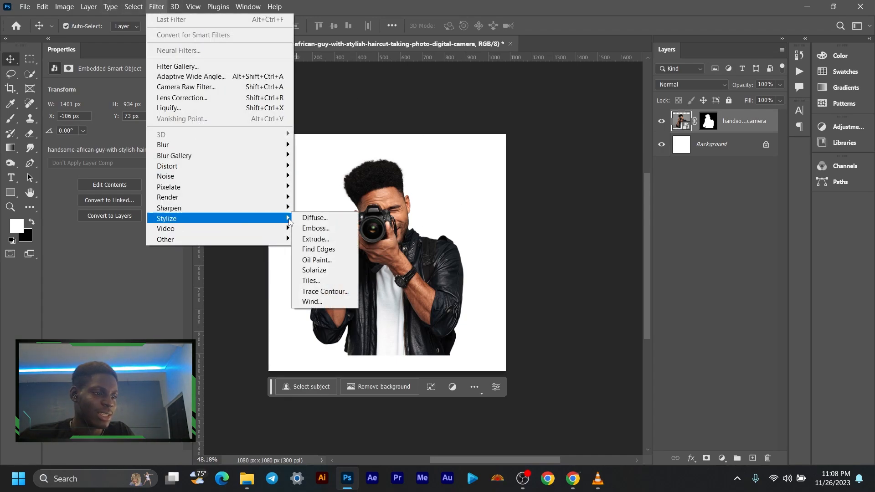
{"action": "left_click", "coordinate": [335, 261]}
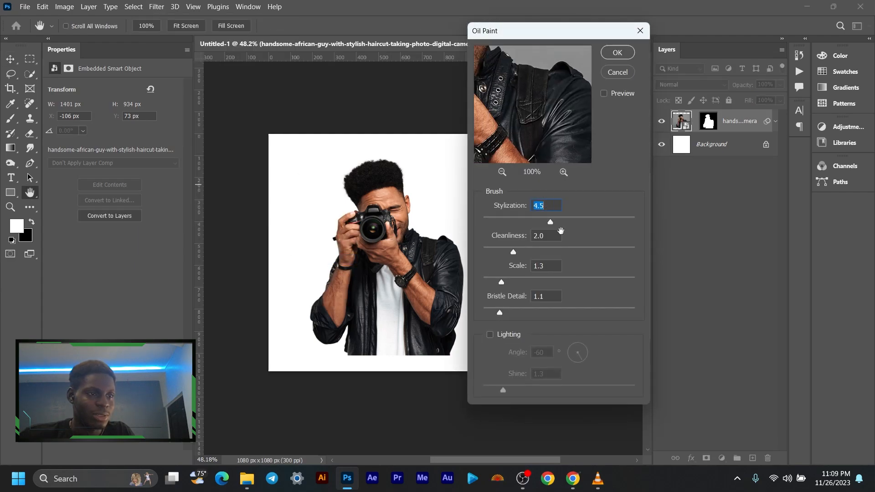
{"action": "left_click_drag", "start_coordinate": [482, 71], "coordinate": [587, 181]}
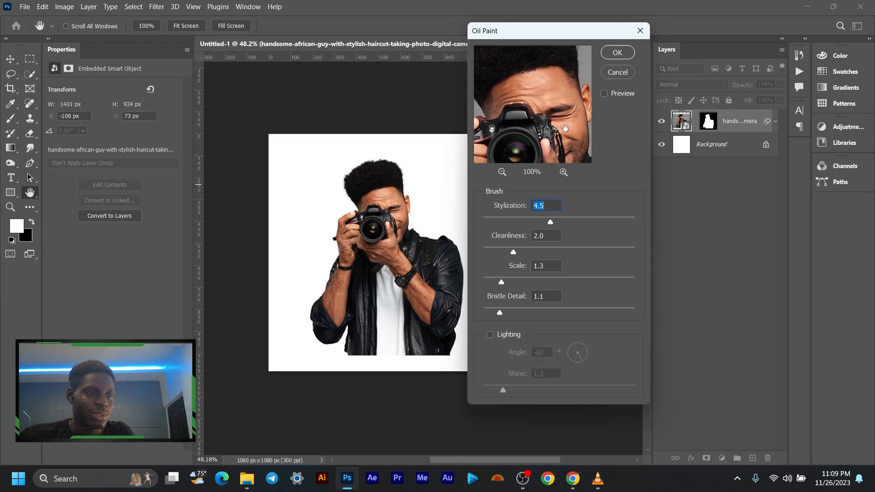
{"action": "left_click_drag", "start_coordinate": [565, 128], "coordinate": [560, 108]}
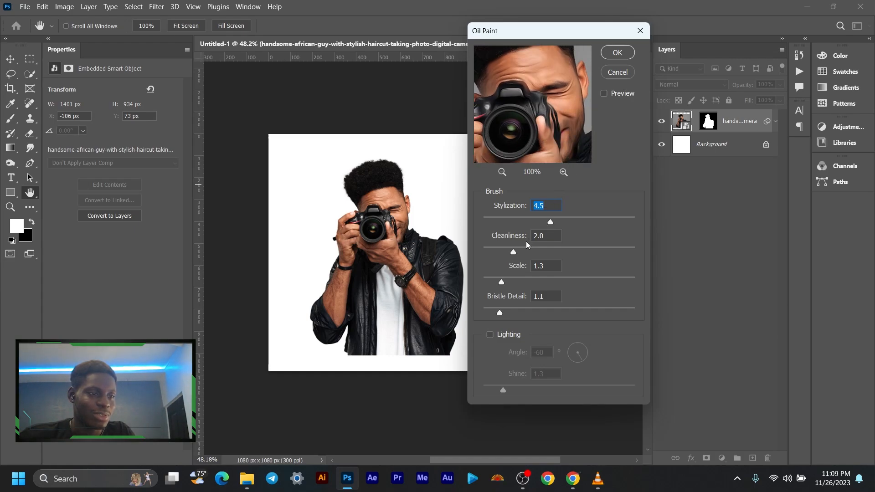
- Apply the Oil Paint filter with Stylization 3.0, Cleanliness 1.2 and Scale 0.9, checking the hair in the preview
{"action": "left_click_drag", "start_coordinate": [537, 222], "coordinate": [524, 223]}
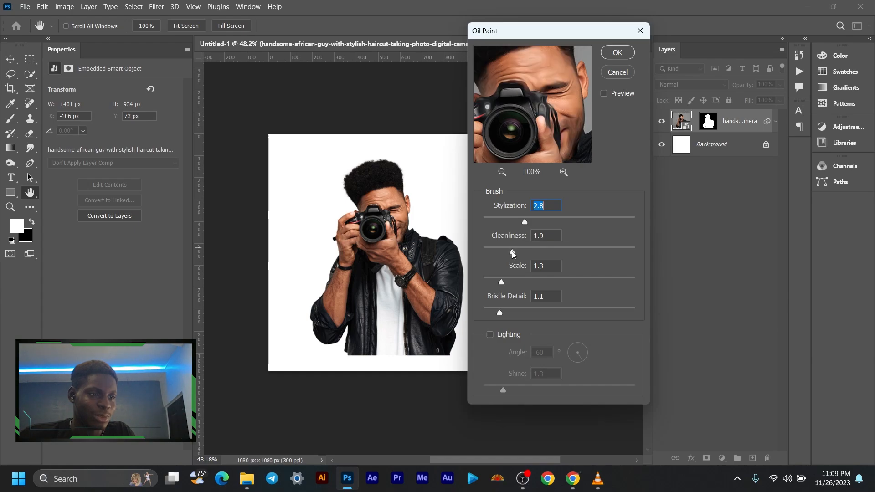
{"action": "left_click_drag", "start_coordinate": [513, 254], "coordinate": [498, 254]}
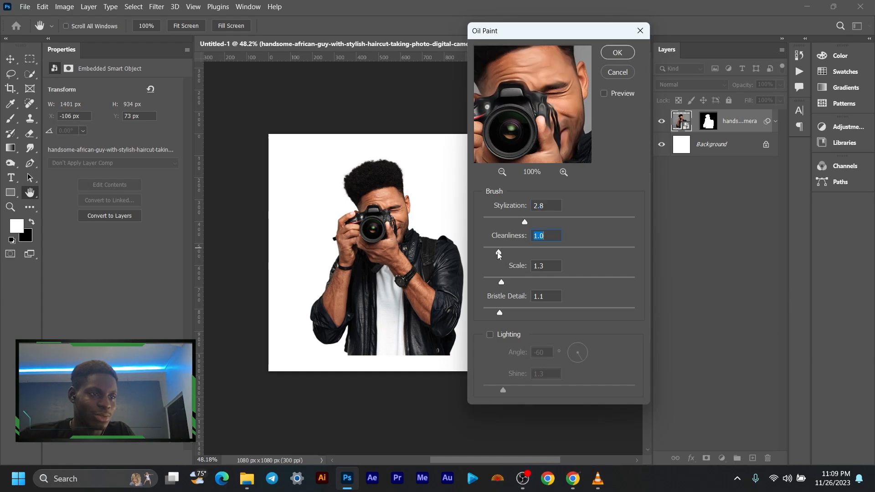
{"action": "left_click", "coordinate": [495, 283]}
{"action": "mouse_move", "coordinate": [554, 87]}
{"action": "left_mouse_down"}
{"action": "mouse_move", "coordinate": [557, 119]}
{"action": "mouse_move", "coordinate": [532, 119]}
{"action": "mouse_move", "coordinate": [535, 82]}
{"action": "left_mouse_up"}
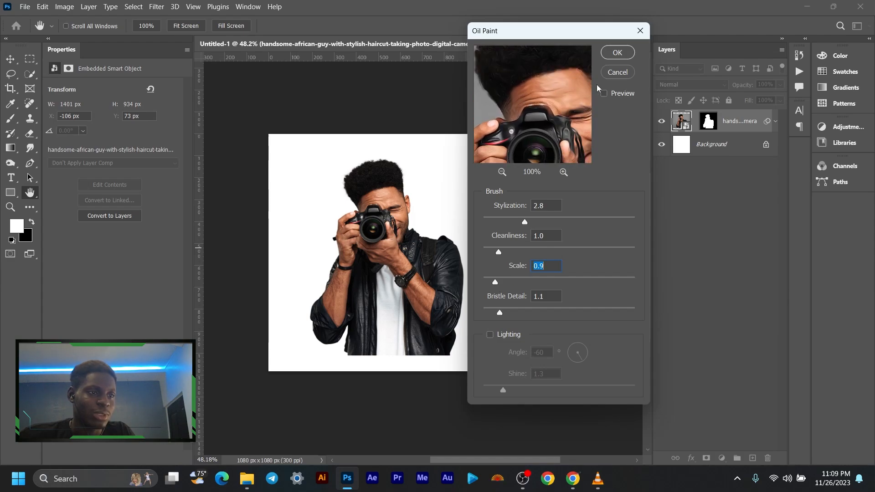
{"action": "left_click_drag", "start_coordinate": [526, 222], "coordinate": [528, 221]}
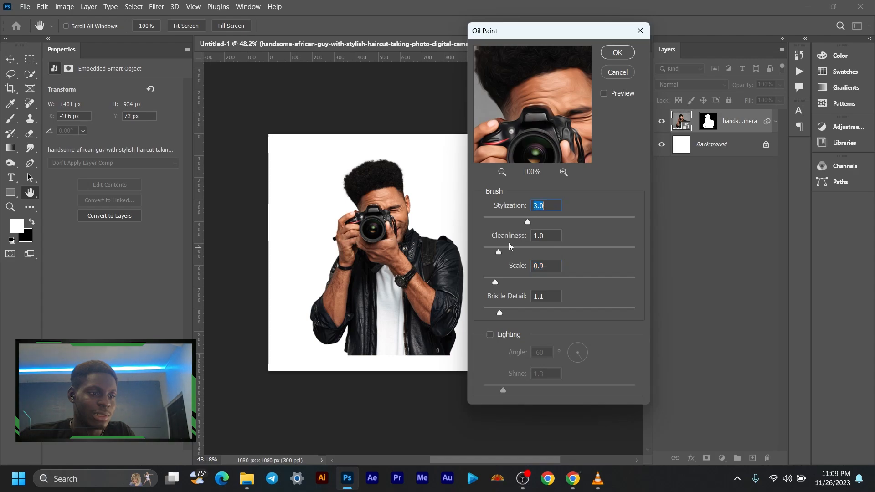
{"action": "left_click_drag", "start_coordinate": [499, 252], "coordinate": [502, 254]}
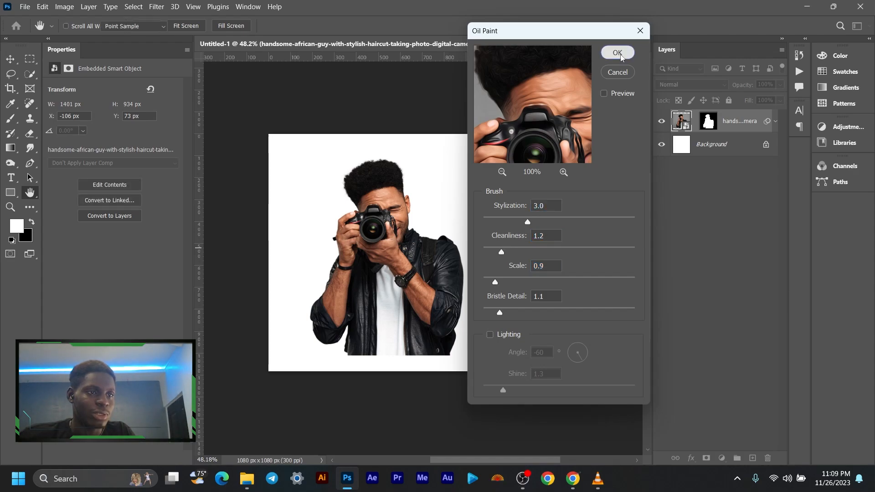
{"action": "left_click", "coordinate": [618, 53]}
- Compare the man's face with the Oil Paint smart filter hidden and shown, and check the whole cutout
{"action": "scroll", "coordinate": [384, 211], "scroll_direction": "up", "scroll_amount": 5}
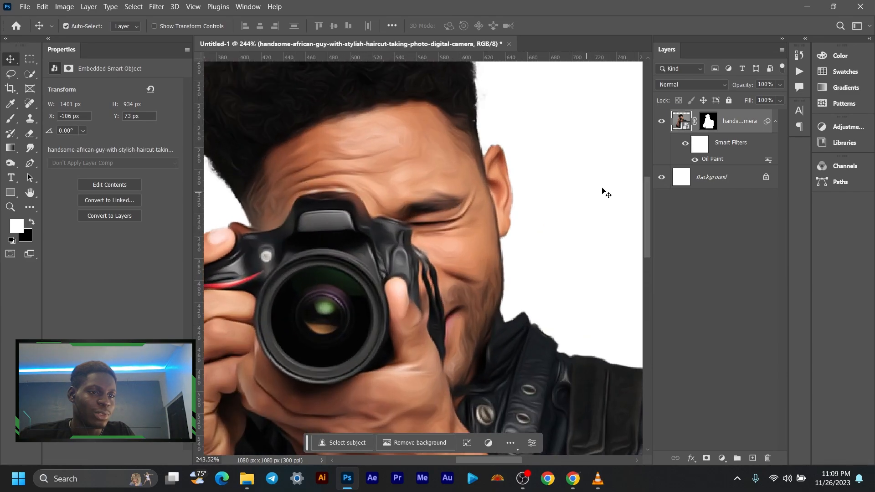
{"action": "left_click", "coordinate": [686, 145]}
{"action": "left_click", "coordinate": [685, 144]}
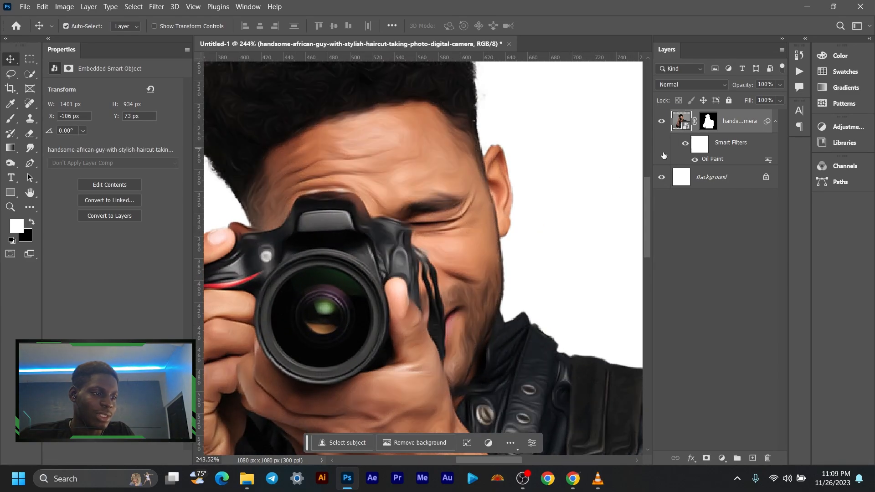
{"action": "scroll", "coordinate": [461, 212], "scroll_direction": "down", "scroll_amount": 3}
{"action": "scroll", "coordinate": [461, 212], "scroll_direction": "down", "scroll_amount": 4}
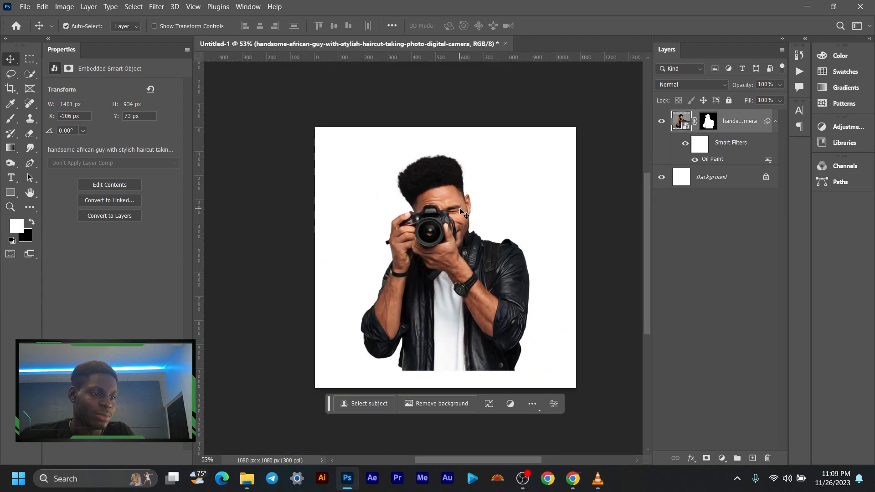
{"action": "scroll", "coordinate": [439, 212], "scroll_direction": "up", "scroll_amount": 2}
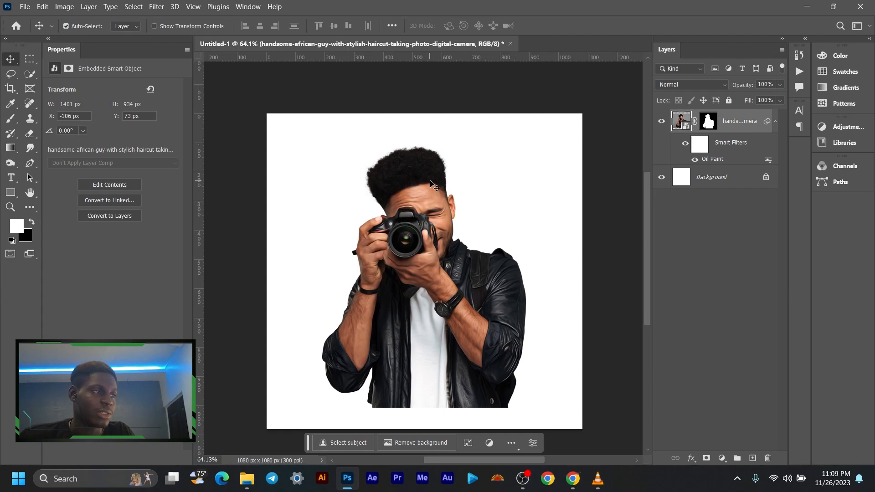
- Open the Filter Gallery for the masked photo layer with Poster Edges as the effect
{"action": "left_click", "coordinate": [161, 7]}
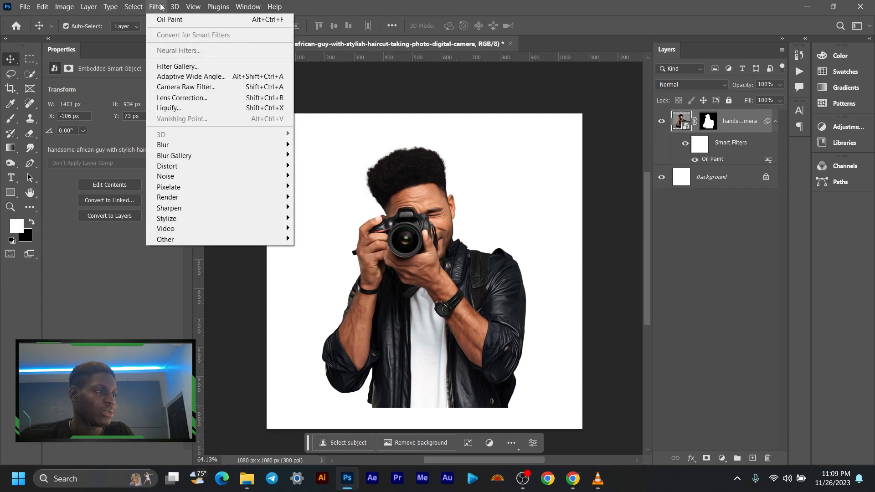
{"action": "left_click", "coordinate": [190, 66]}
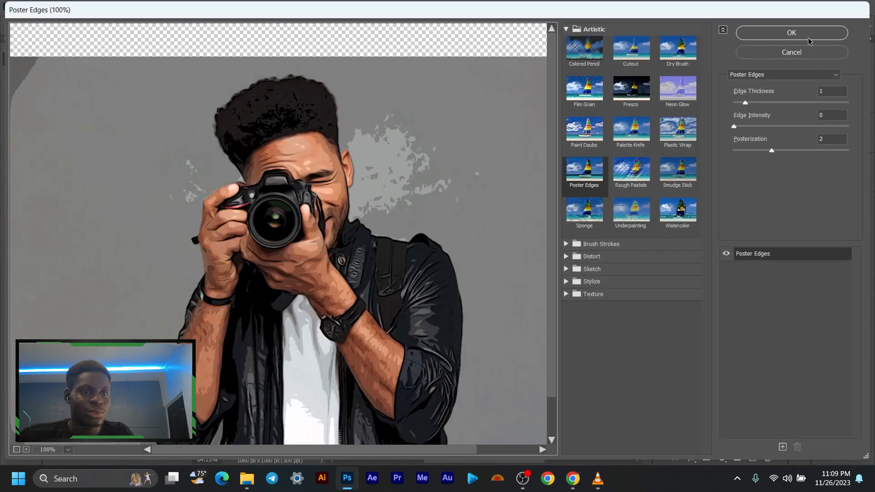
{"action": "left_click", "coordinate": [788, 76]}
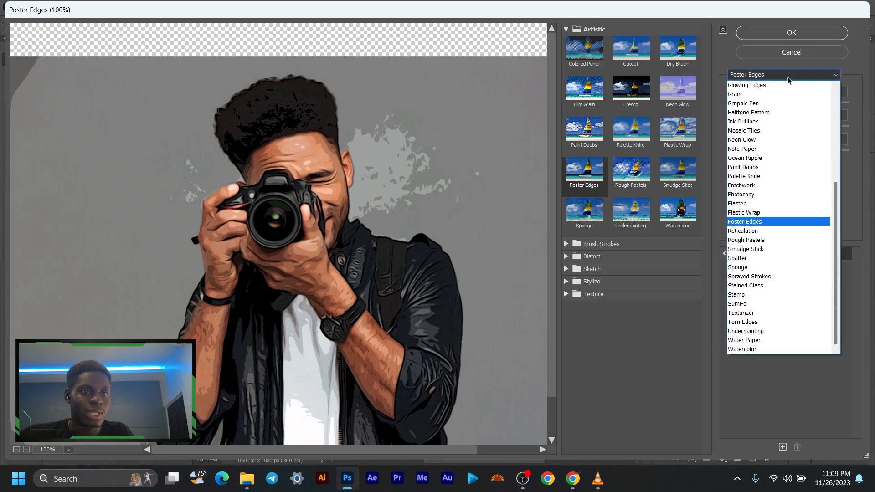
{"action": "left_click", "coordinate": [756, 222]}
- Preview the Diffuse Glow effect and browse the gallery's Brush Strokes, Distort, Sketch, Stylize and Texture effects
{"action": "left_click", "coordinate": [577, 256]}
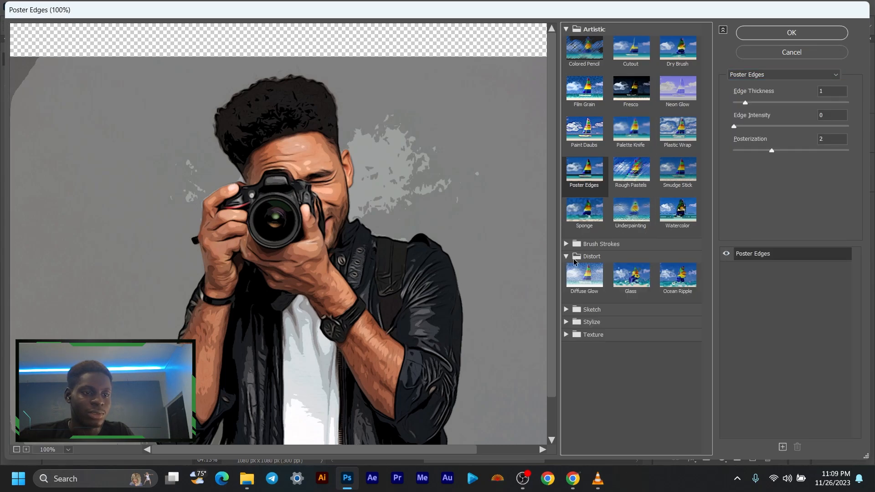
{"action": "left_click", "coordinate": [570, 270]}
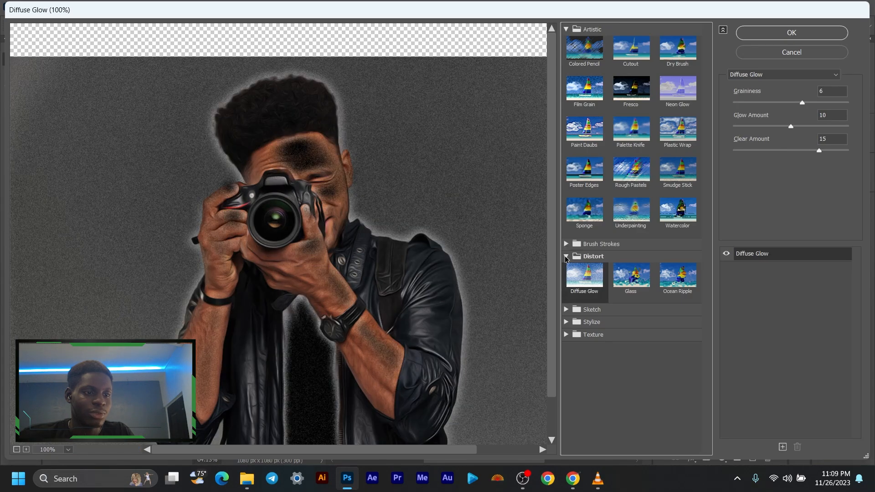
{"action": "left_click", "coordinate": [566, 28]}
{"action": "left_click", "coordinate": [568, 111]}
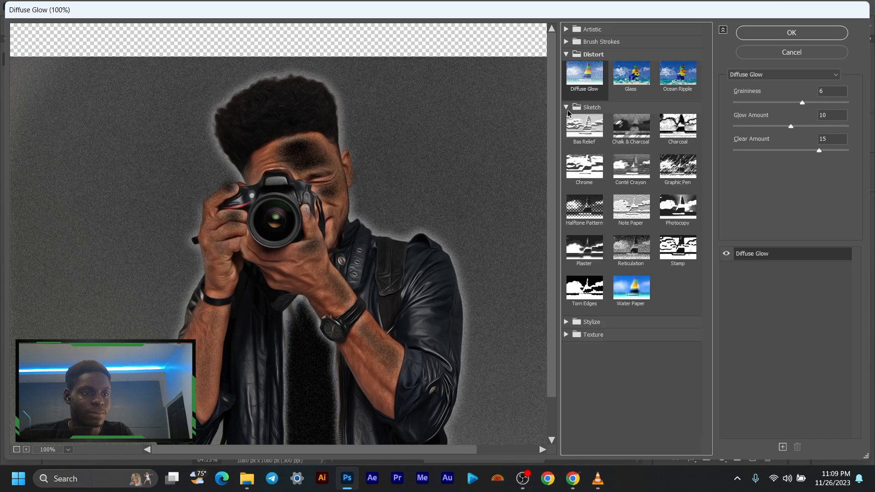
{"action": "left_click", "coordinate": [568, 110]}
{"action": "left_click", "coordinate": [568, 120]}
{"action": "left_click", "coordinate": [568, 120]}
{"action": "left_click", "coordinate": [568, 134]}
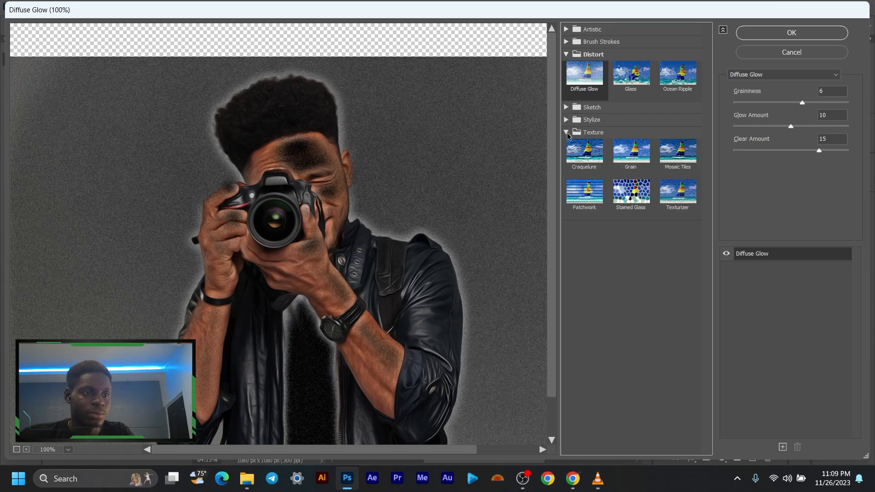
{"action": "left_click", "coordinate": [568, 132]}
{"action": "left_click", "coordinate": [568, 54]}
{"action": "left_click", "coordinate": [568, 42]}
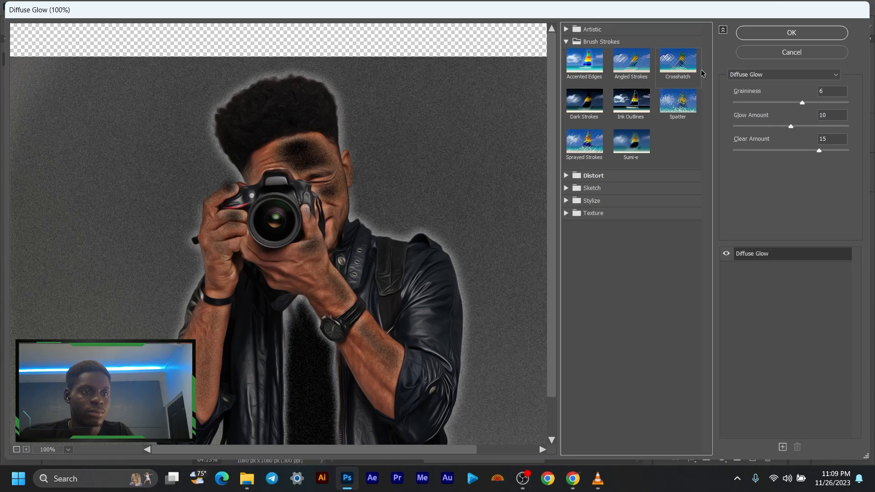
{"action": "left_click", "coordinate": [567, 176]}
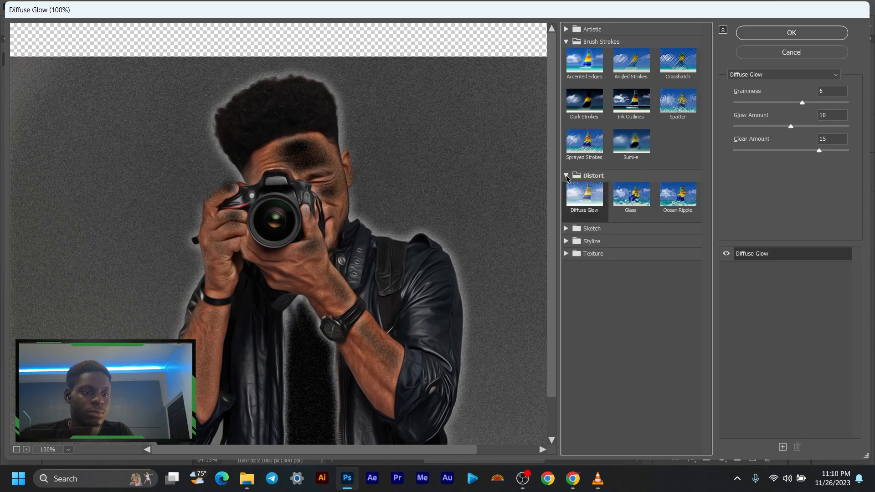
{"action": "left_click", "coordinate": [566, 229]}
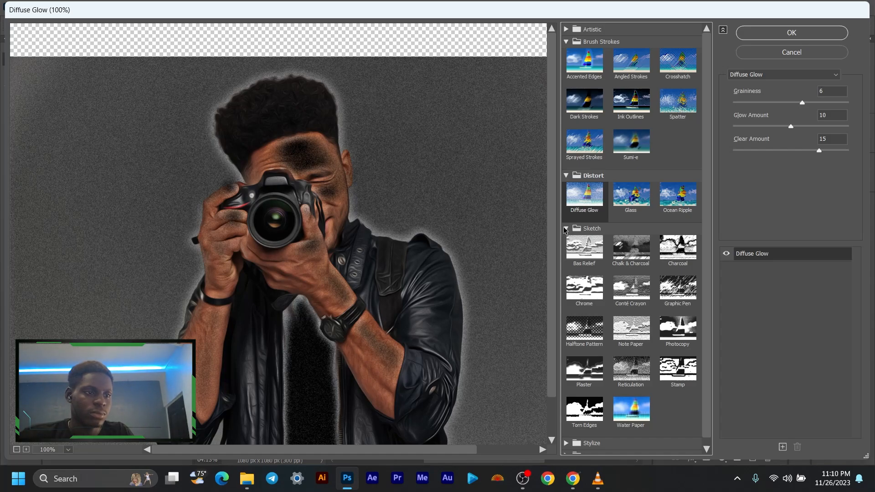
{"action": "left_click", "coordinate": [566, 229]}
{"action": "left_click", "coordinate": [566, 241]}
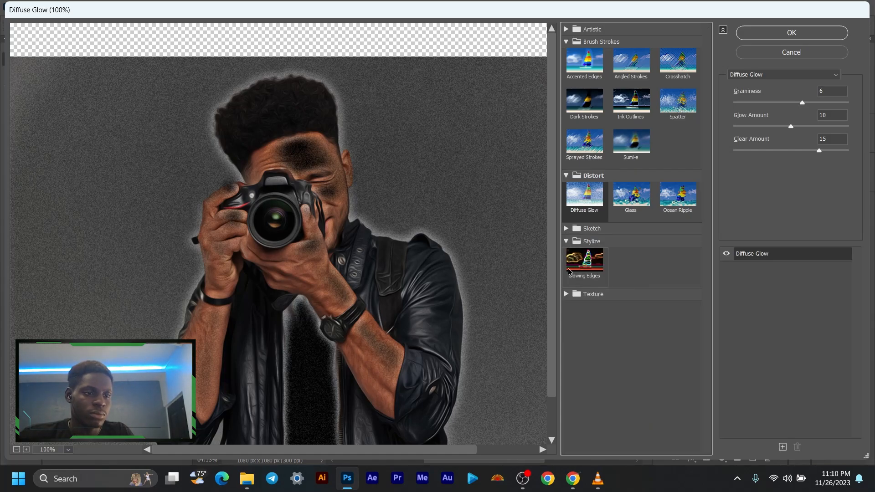
{"action": "left_click", "coordinate": [566, 295]}
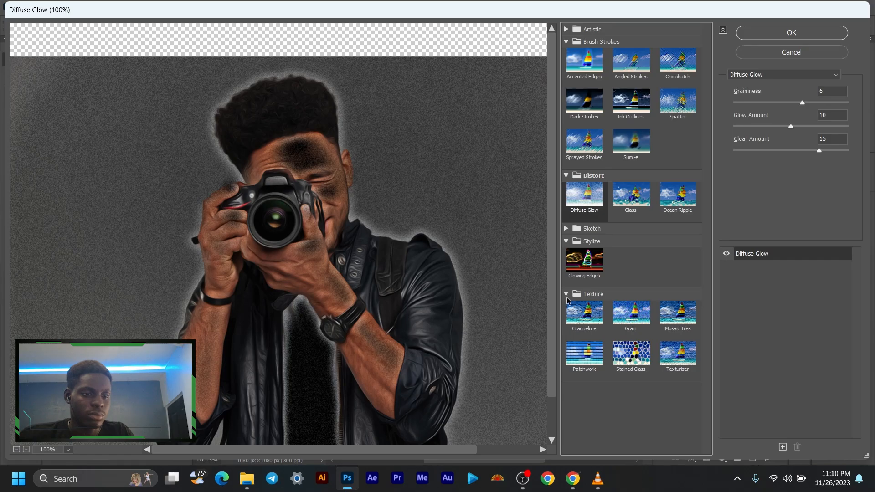
{"action": "left_click", "coordinate": [566, 296]}
{"action": "left_click", "coordinate": [566, 241]}
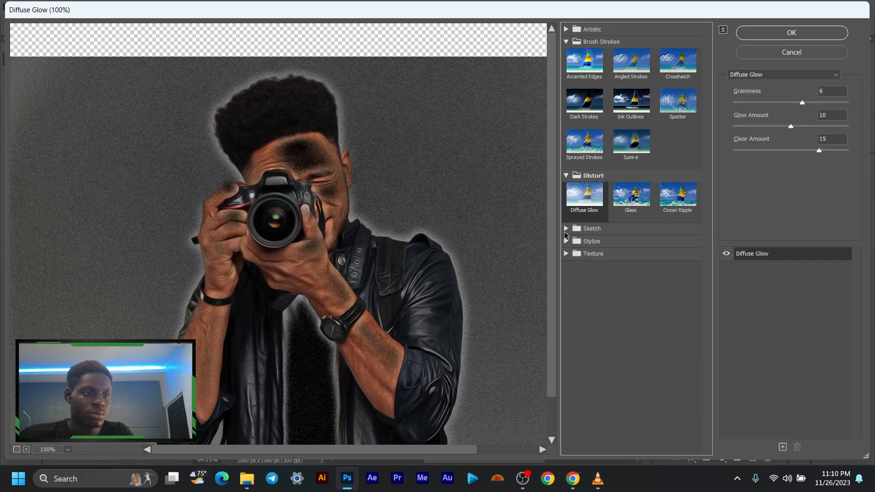
{"action": "left_click", "coordinate": [566, 175]}
{"action": "left_click", "coordinate": [566, 41]}
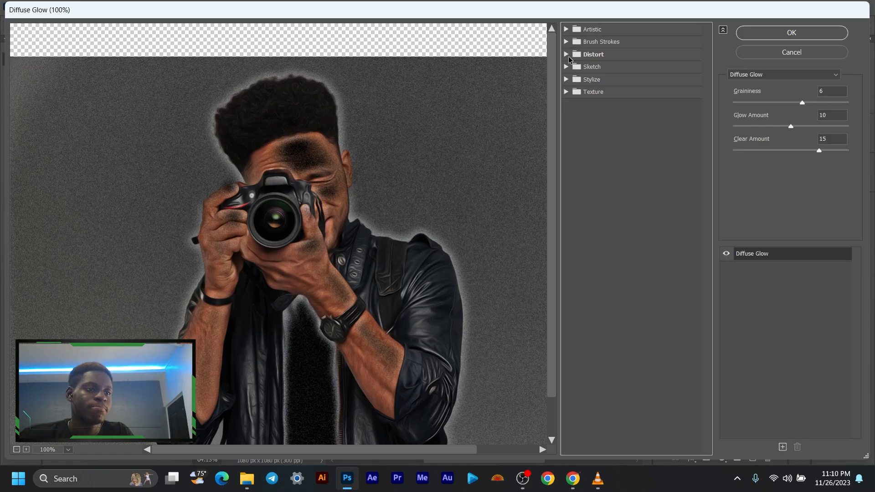
- Switch the gallery effect from Diffuse Glow back to Poster Edges and check the figure in the preview
{"action": "left_click", "coordinate": [836, 75]}
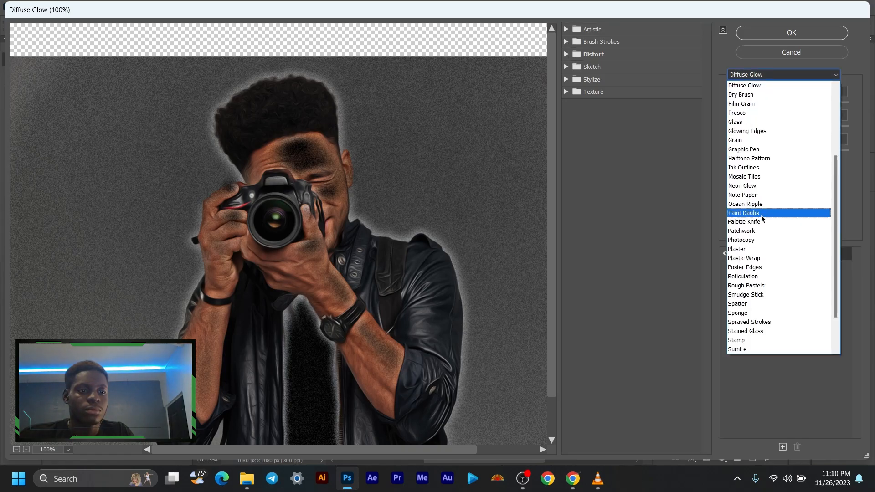
{"action": "left_click", "coordinate": [841, 70]}
{"action": "left_click", "coordinate": [834, 75]}
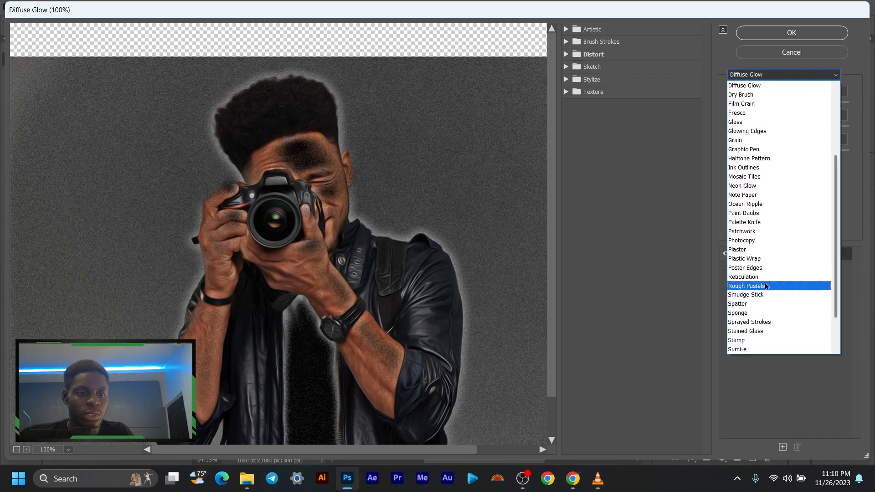
{"action": "left_click", "coordinate": [764, 269]}
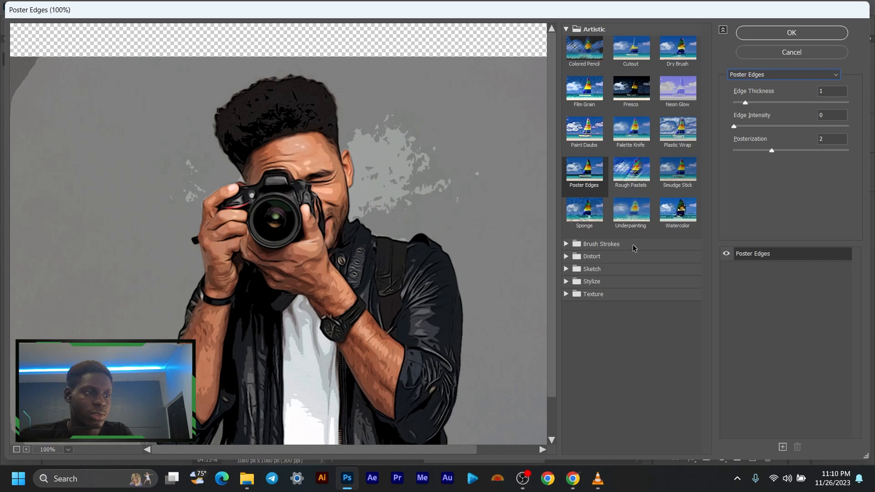
{"action": "scroll", "coordinate": [300, 182], "scroll_direction": "up", "scroll_amount": 1}
{"action": "scroll", "coordinate": [300, 183], "scroll_direction": "down", "scroll_amount": 1}
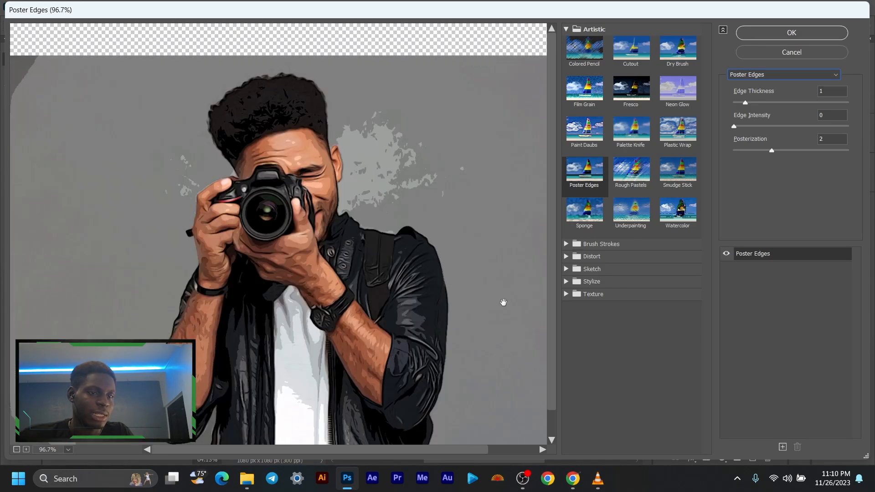
- Set the Poster Edges effect to Edge Thickness 1, Edge Intensity 1 and Posterization 1, checking the preview
{"action": "left_click_drag", "start_coordinate": [754, 102], "coordinate": [761, 102]}
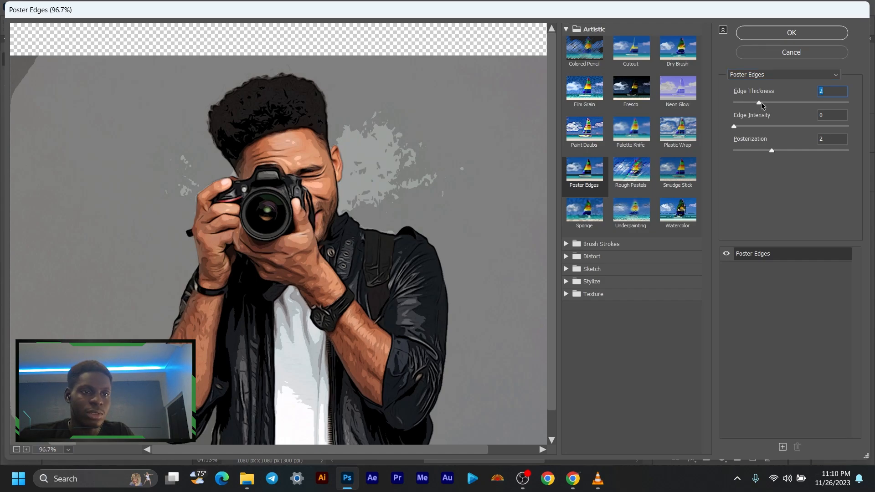
{"action": "left_click_drag", "start_coordinate": [734, 126], "coordinate": [748, 126]}
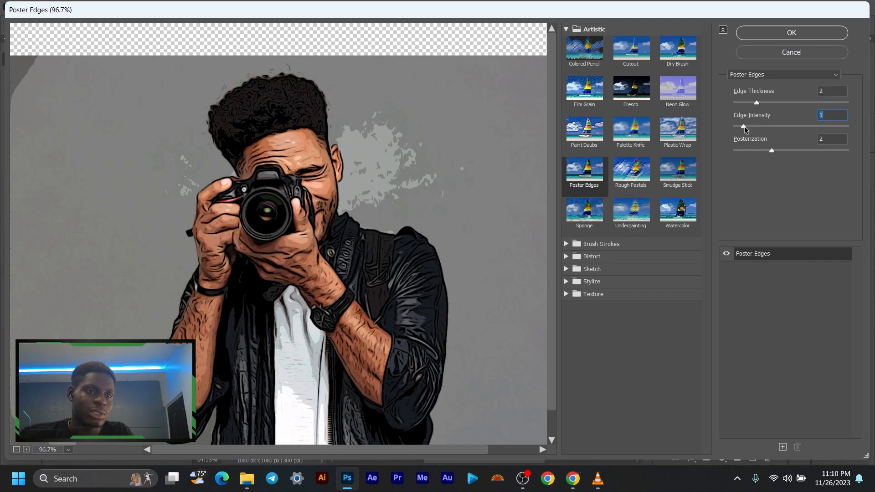
{"action": "left_click_drag", "start_coordinate": [740, 129], "coordinate": [751, 130]}
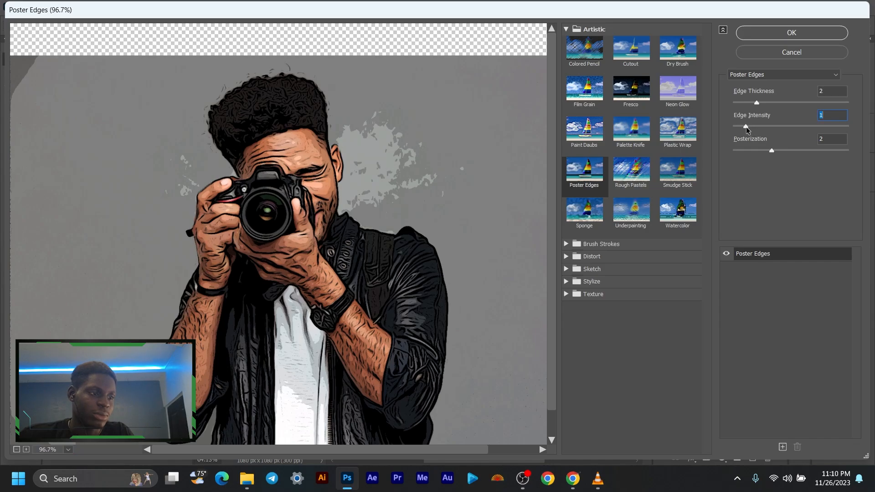
{"action": "scroll", "coordinate": [449, 230], "scroll_direction": "down", "scroll_amount": 1}
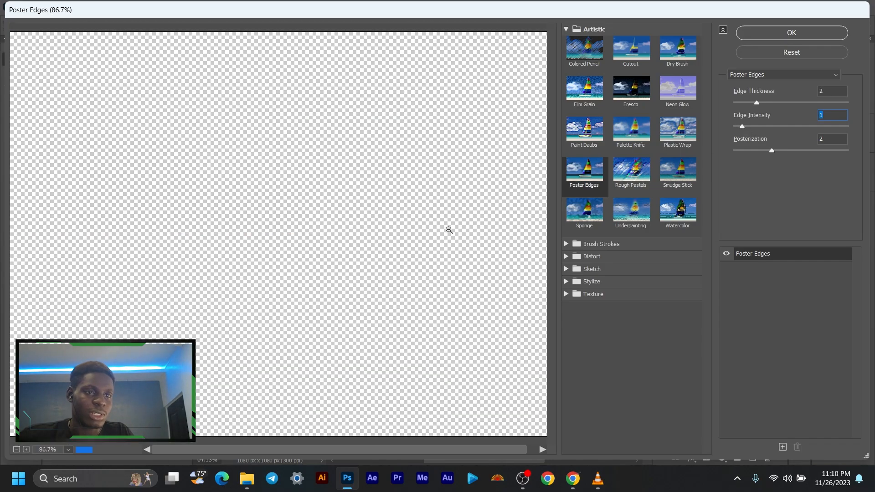
{"action": "scroll", "coordinate": [183, 186], "scroll_direction": "down", "scroll_amount": 1}
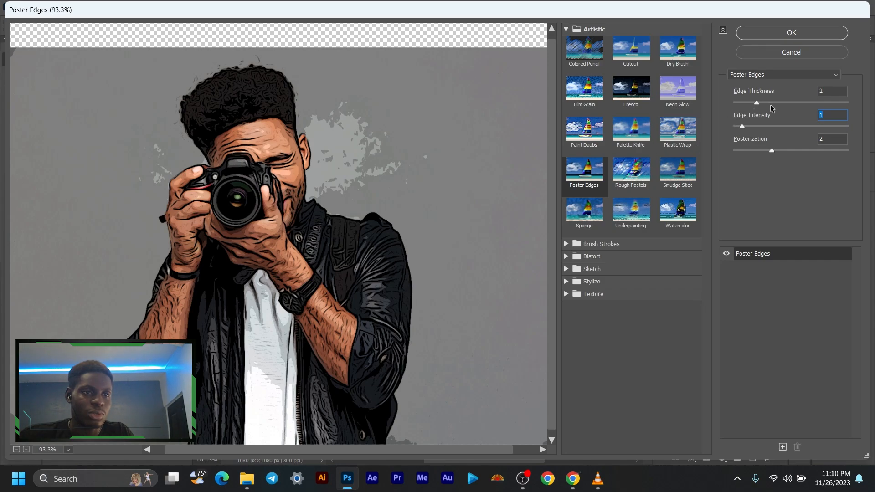
{"action": "left_click_drag", "start_coordinate": [757, 103], "coordinate": [746, 106]}
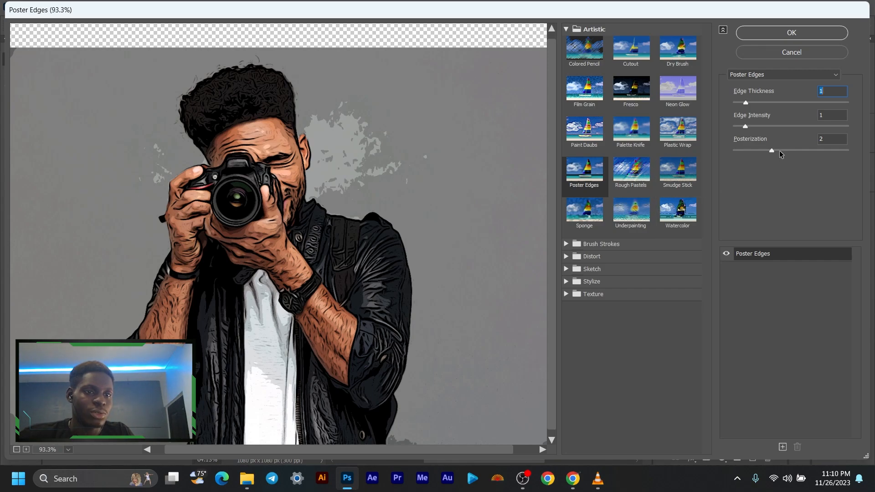
{"action": "left_click_drag", "start_coordinate": [767, 152], "coordinate": [758, 167]}
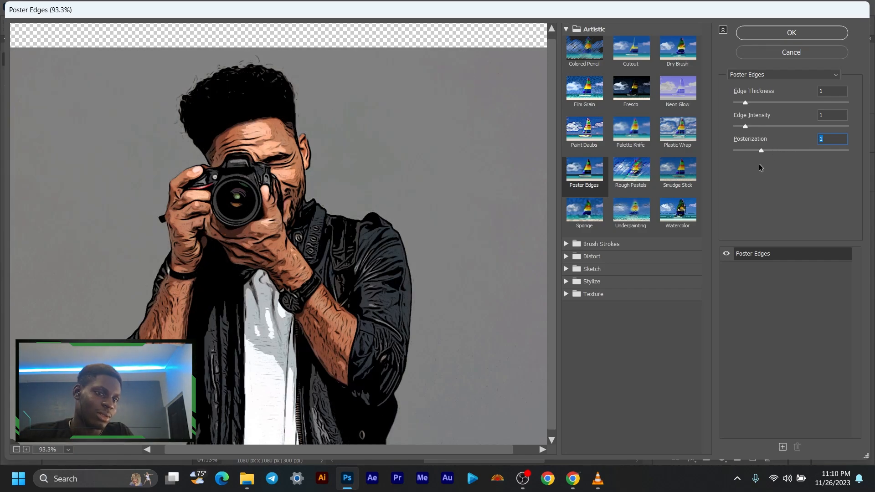
- Set the Poster Edges Posterization to 0, check the figure in the preview and apply the Filter Gallery effect
{"action": "left_click_drag", "start_coordinate": [754, 168], "coordinate": [746, 165]}
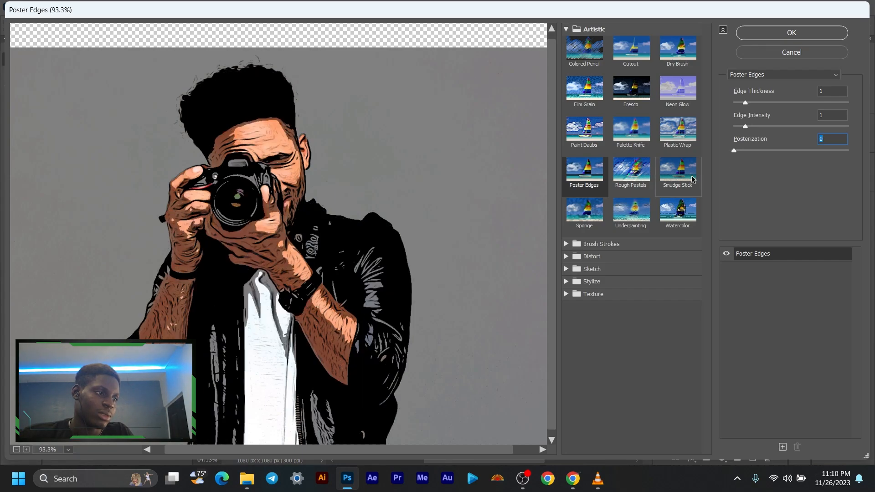
{"action": "key", "text": "Up"}
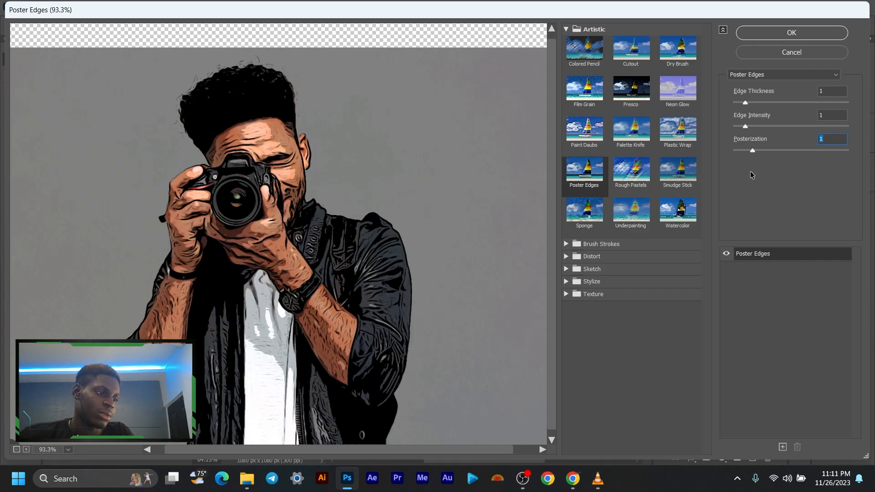
{"action": "key", "text": "Down"}
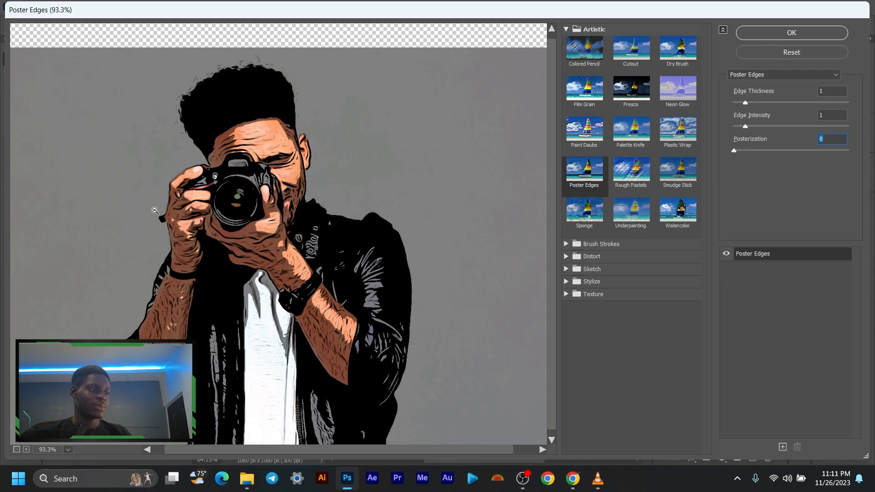
{"action": "scroll", "coordinate": [157, 211], "scroll_direction": "up", "scroll_amount": 3}
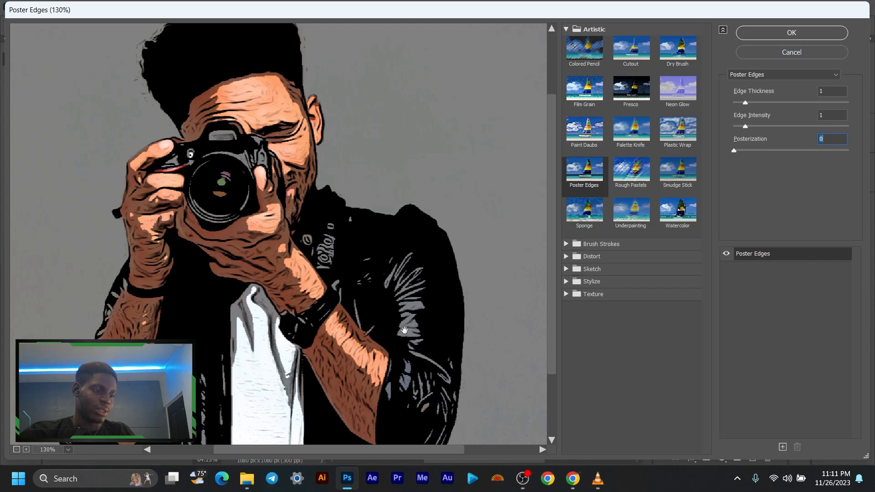
{"action": "scroll", "coordinate": [283, 244], "scroll_direction": "down", "scroll_amount": 4}
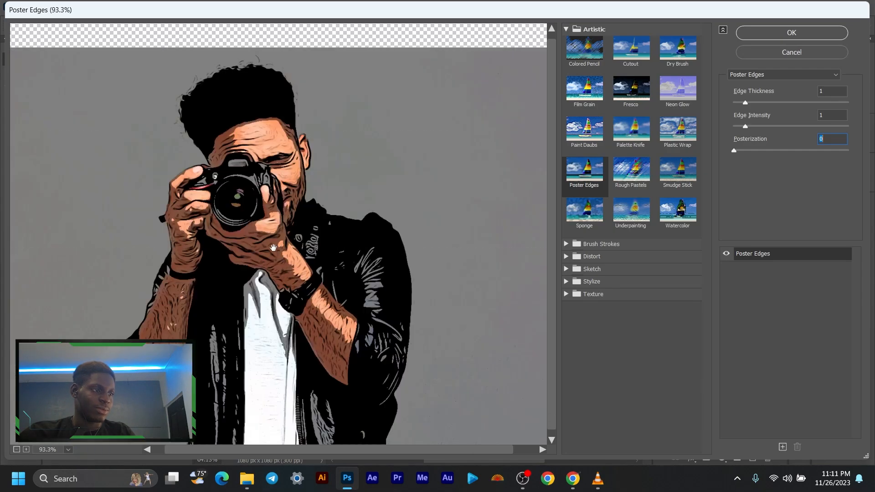
{"action": "left_click_drag", "start_coordinate": [273, 247], "coordinate": [299, 234]}
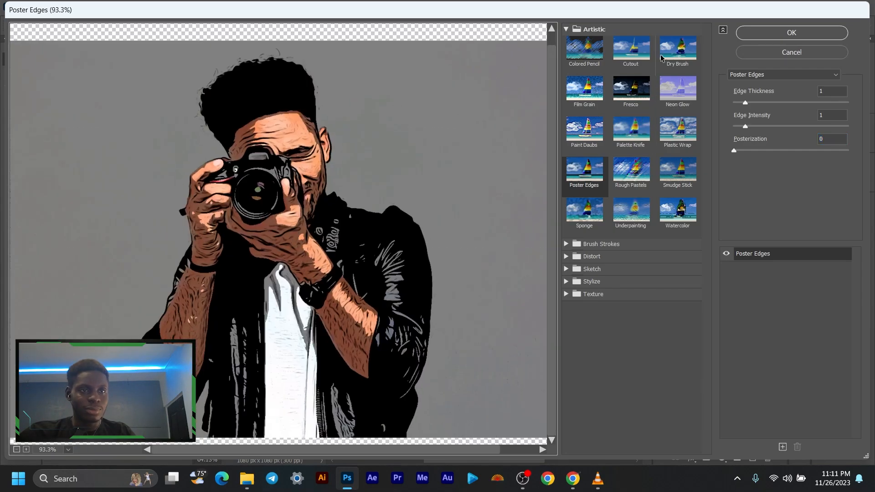
{"action": "left_click", "coordinate": [755, 37]}
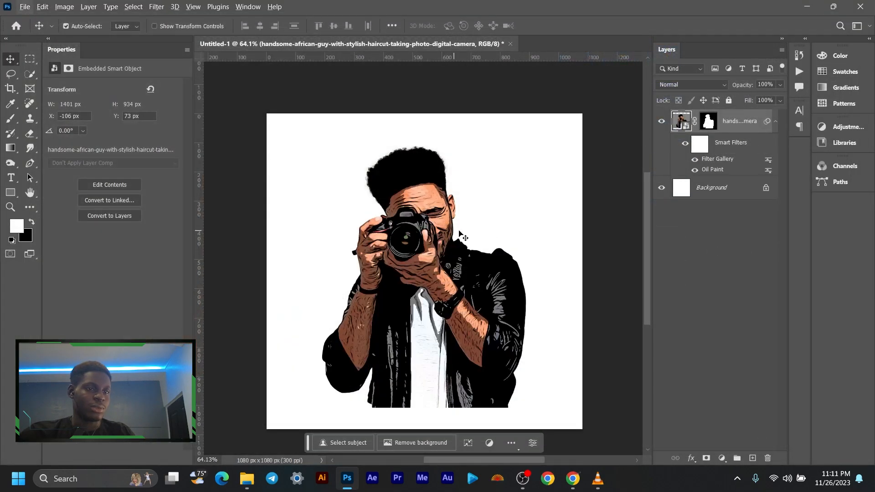
- Compare the figure with and without its smart filters and examine the filtered result on the canvas
{"action": "left_click", "coordinate": [685, 143]}
{"action": "left_click", "coordinate": [685, 144]}
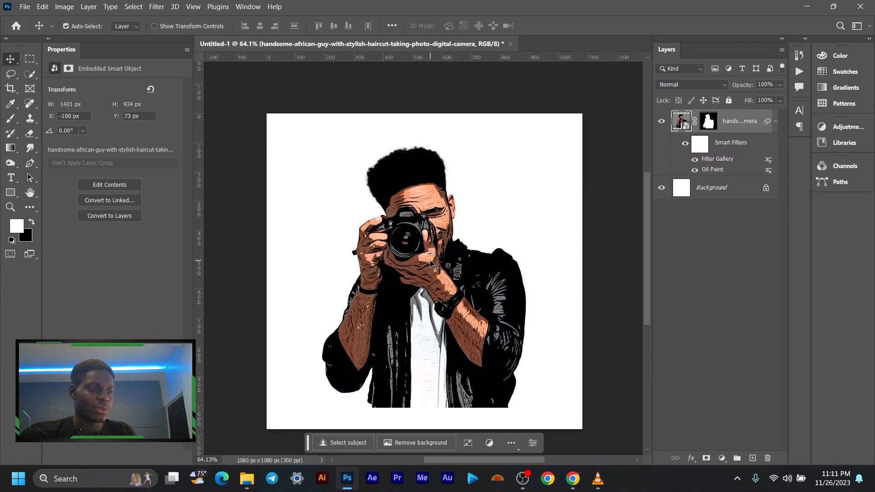
{"action": "scroll", "coordinate": [439, 248], "scroll_direction": "up", "scroll_amount": 5}
{"action": "scroll", "coordinate": [438, 247], "scroll_direction": "down", "scroll_amount": 5}
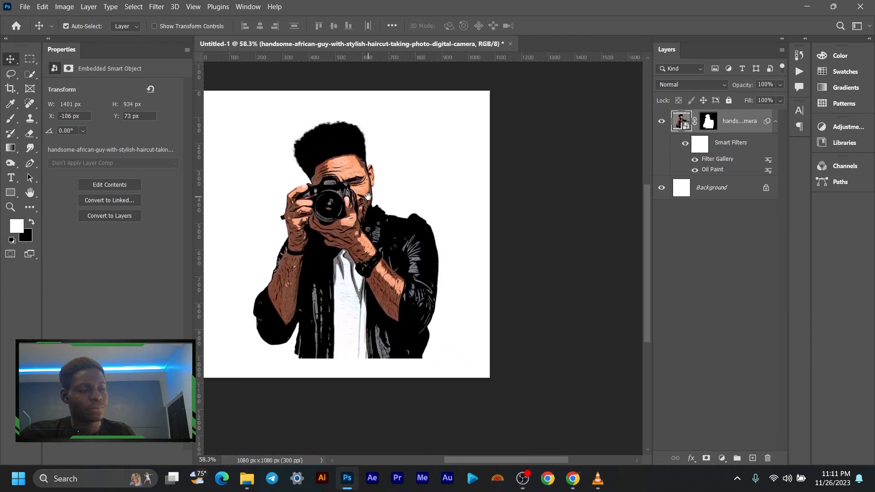
{"action": "scroll", "coordinate": [385, 219], "scroll_direction": "up", "scroll_amount": 2}
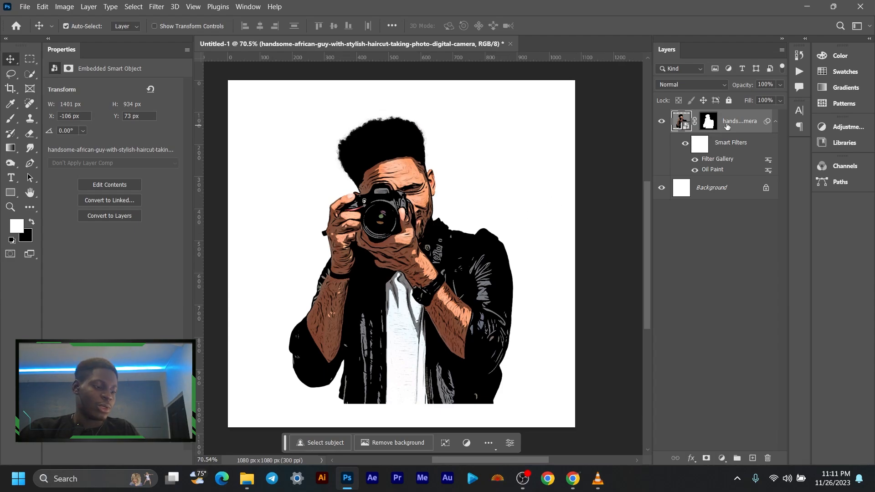
- Duplicate the masked photo layer, hide the original and collapse the smart filter lists of both layers
{"action": "key", "text": "ctrl"}
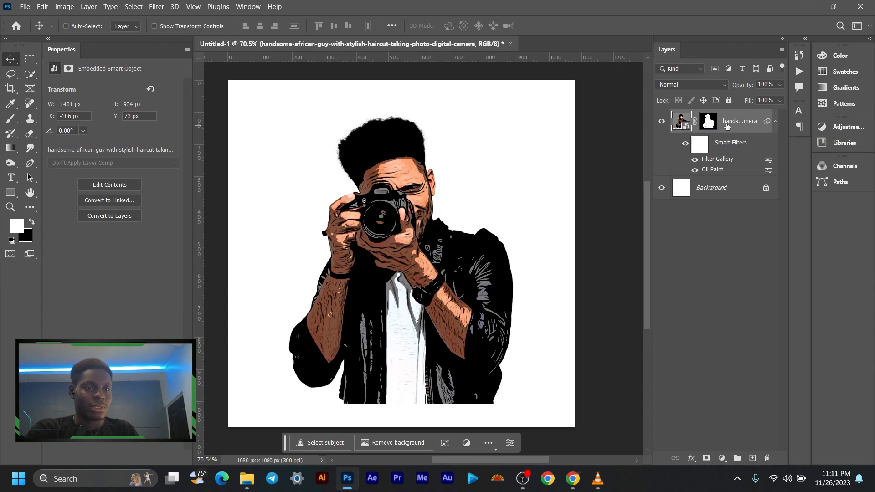
{"action": "key", "text": "ctrl+j"}
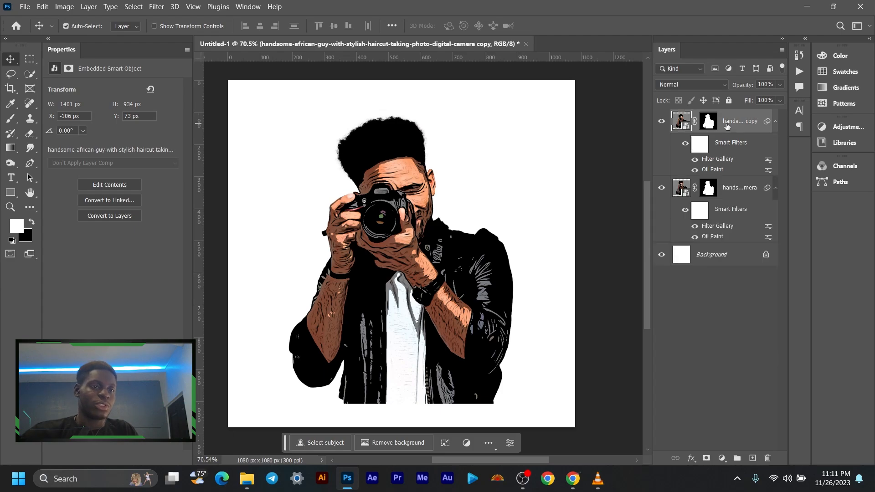
{"action": "right_click", "coordinate": [727, 129]}
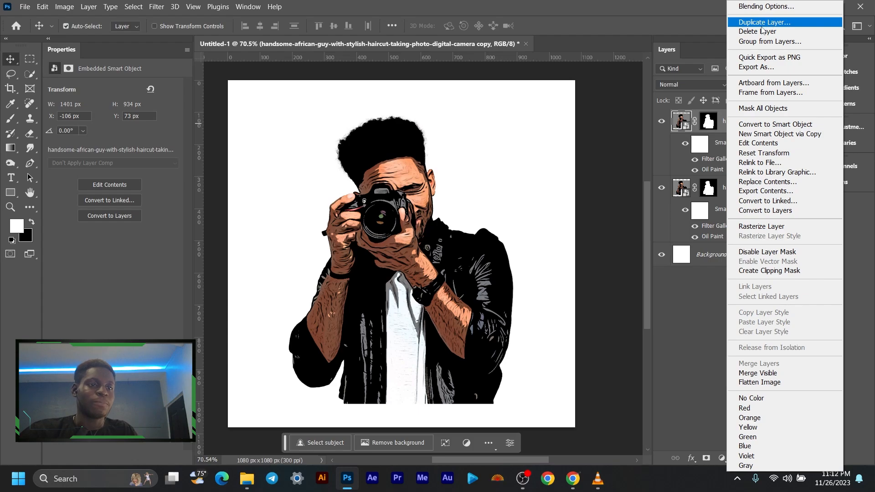
{"action": "left_click", "coordinate": [661, 185]}
{"action": "left_click", "coordinate": [662, 187]}
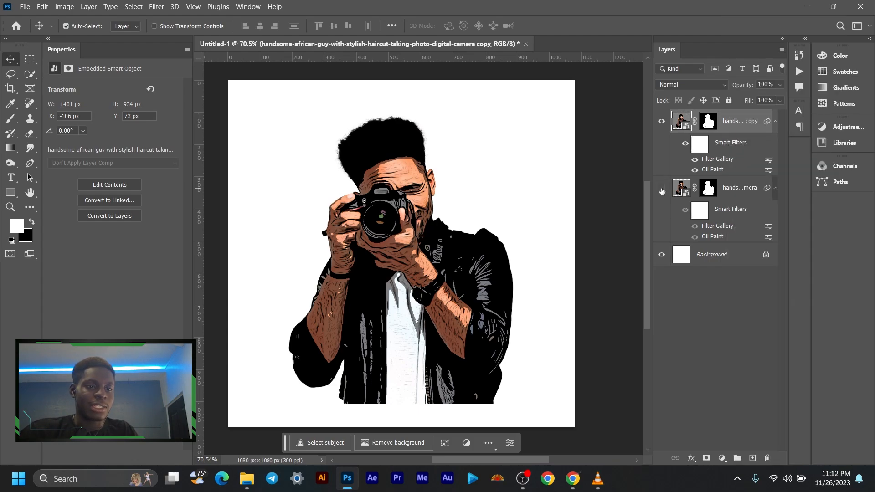
{"action": "left_click", "coordinate": [776, 189]}
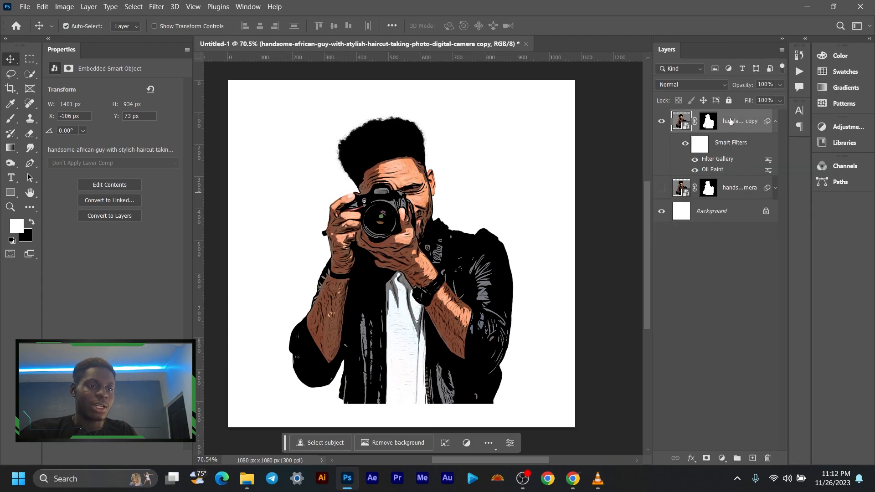
{"action": "scroll", "coordinate": [353, 224], "scroll_direction": "down", "scroll_amount": 2}
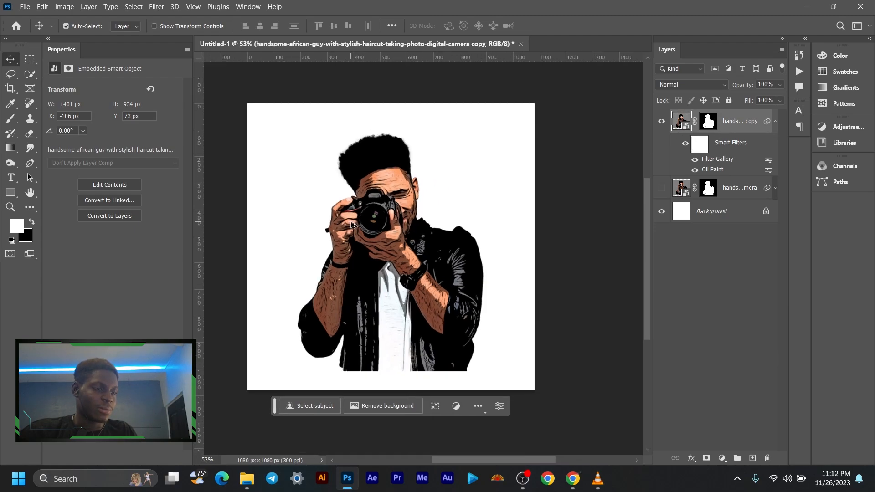
{"action": "scroll", "coordinate": [353, 224], "scroll_direction": "up", "scroll_amount": 3}
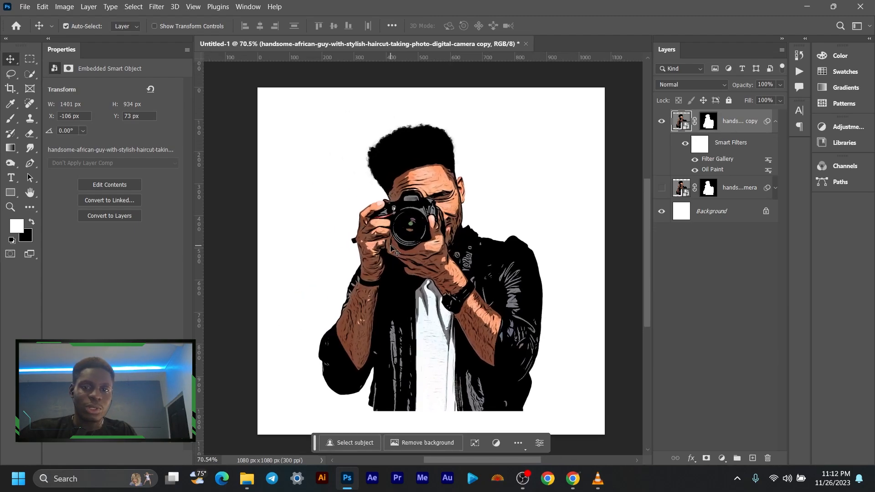
{"action": "left_click_drag", "start_coordinate": [415, 250], "coordinate": [396, 254]}
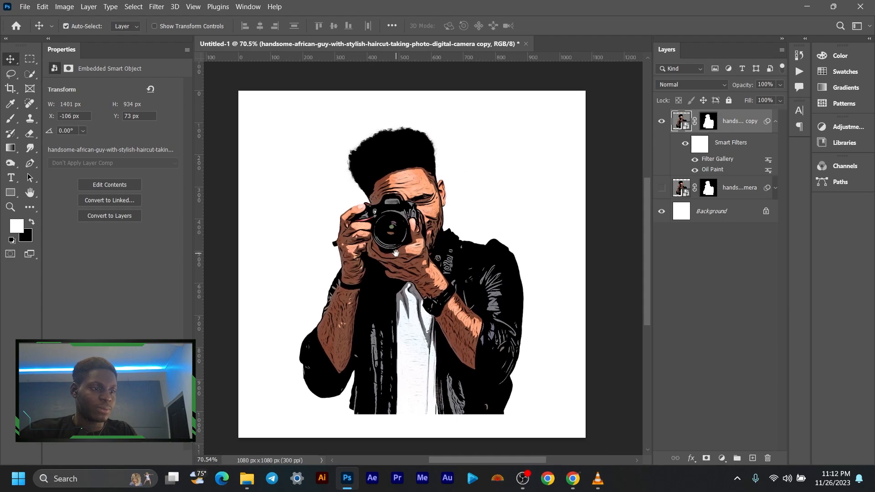
{"action": "left_click", "coordinate": [775, 122]}
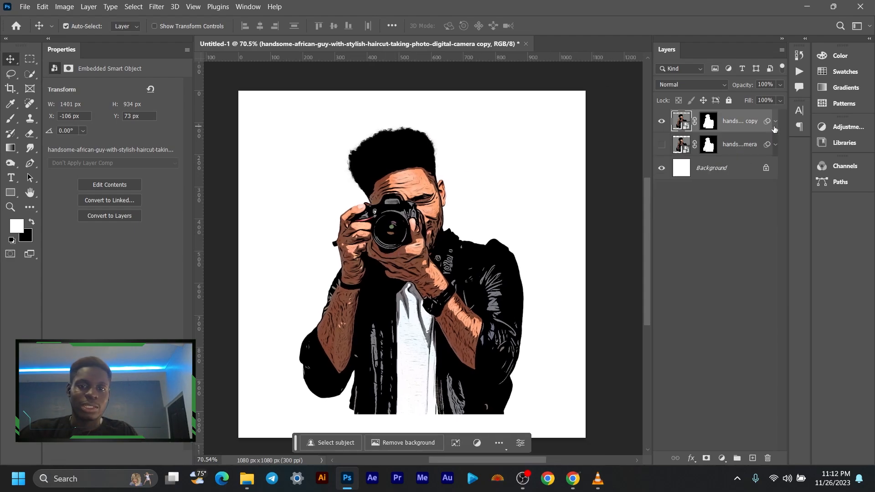
- Apply a Black & White adjustment with the Auto values to the photo copy and check the grayscale figure
{"action": "left_click", "coordinate": [65, 6]}
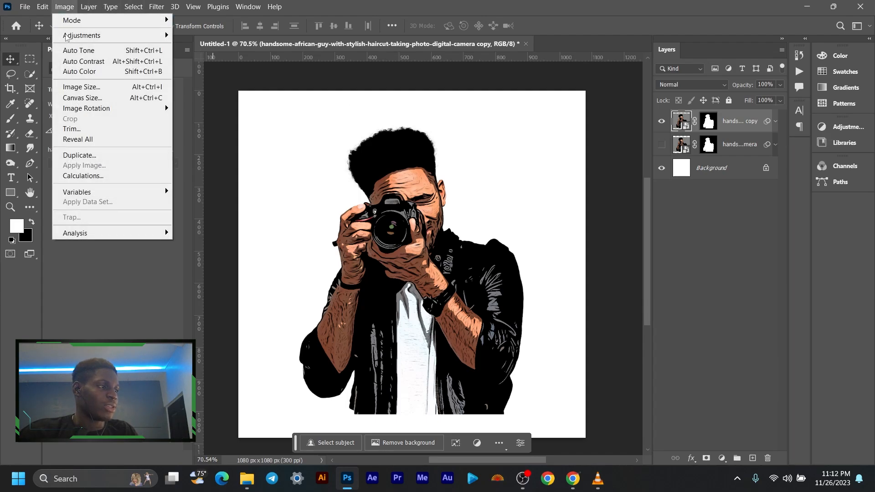
{"action": "mouse_move", "coordinate": [68, 35]}
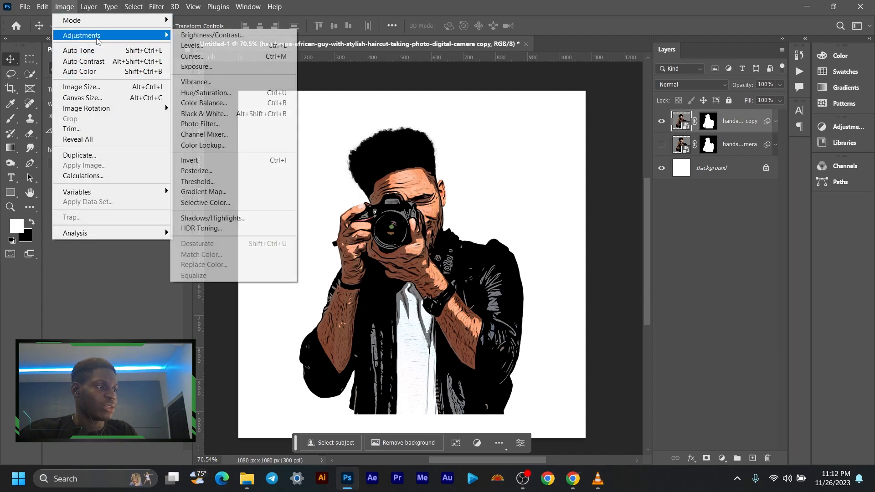
{"action": "left_click", "coordinate": [218, 113]}
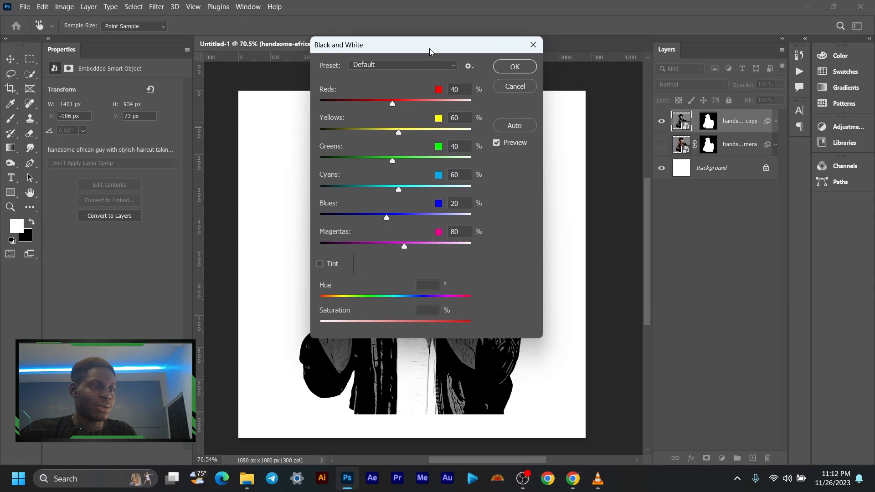
{"action": "left_click_drag", "start_coordinate": [430, 51], "coordinate": [192, 106]}
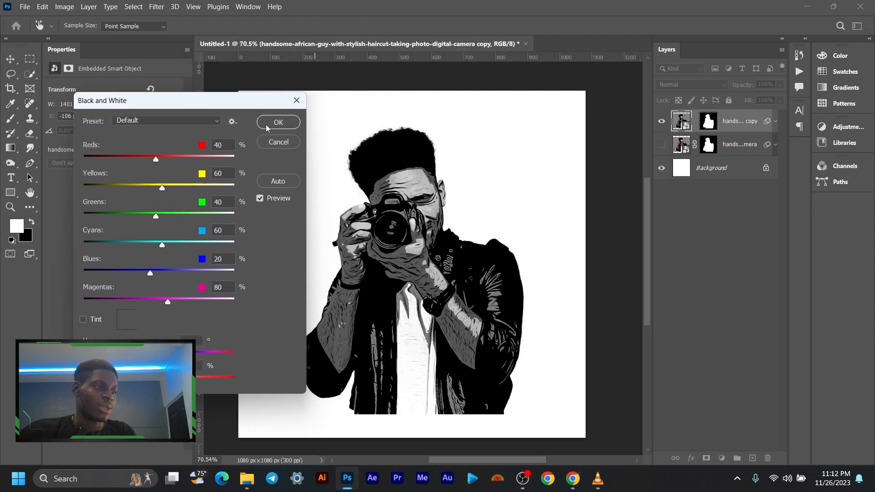
{"action": "left_click", "coordinate": [277, 179]}
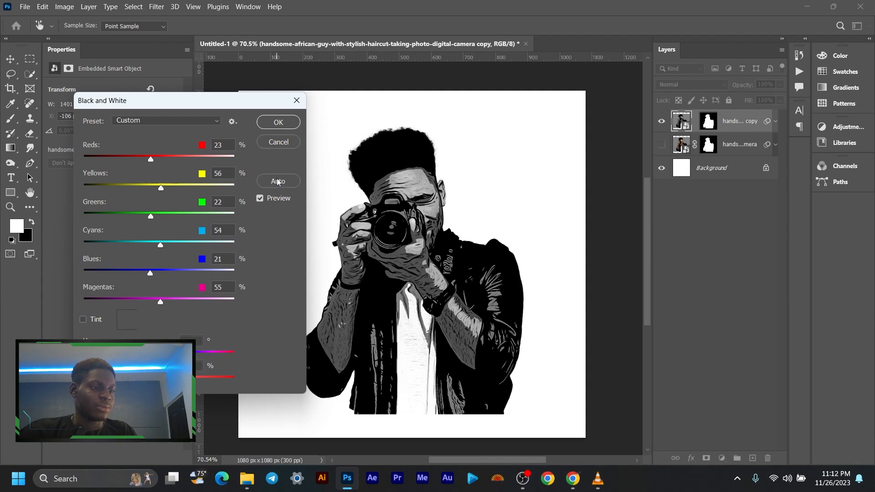
{"action": "left_click", "coordinate": [269, 121]}
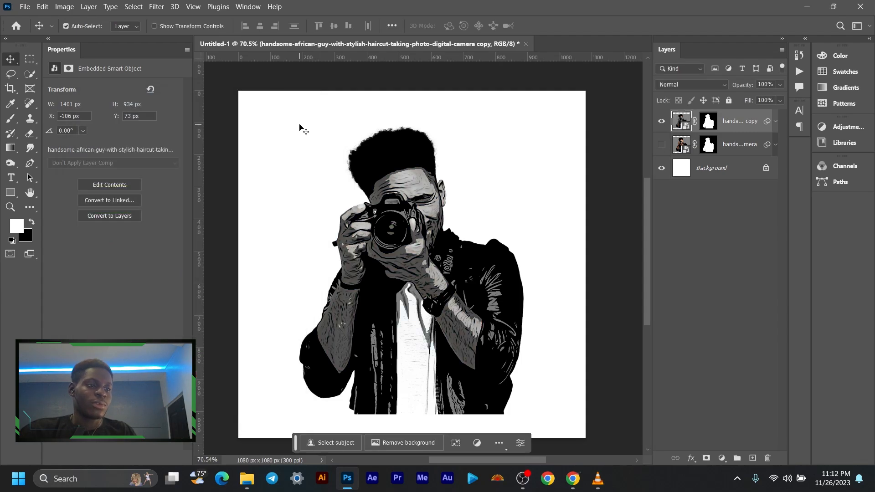
{"action": "scroll", "coordinate": [399, 221], "scroll_direction": "up", "scroll_amount": 5}
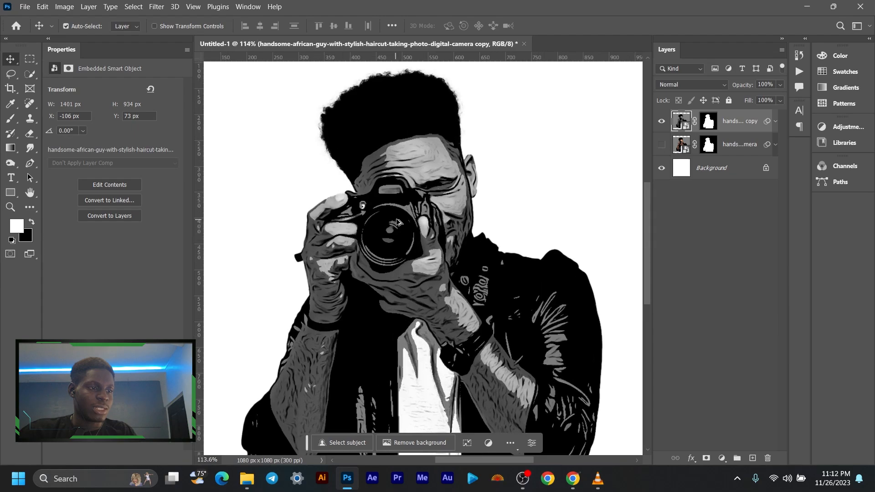
{"action": "scroll", "coordinate": [399, 220], "scroll_direction": "down", "scroll_amount": 5}
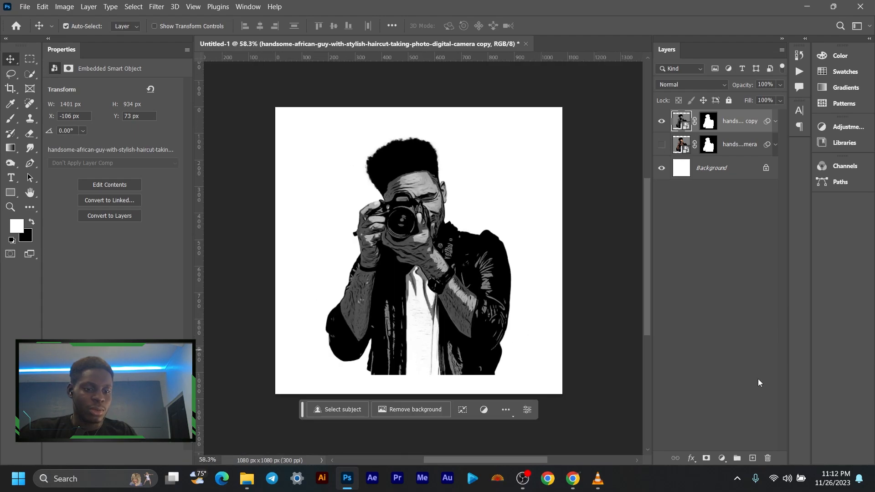
- Add a Posterize adjustment layer above the black-and-white photo copy and select its adjustment settings
{"action": "left_click", "coordinate": [723, 458]}
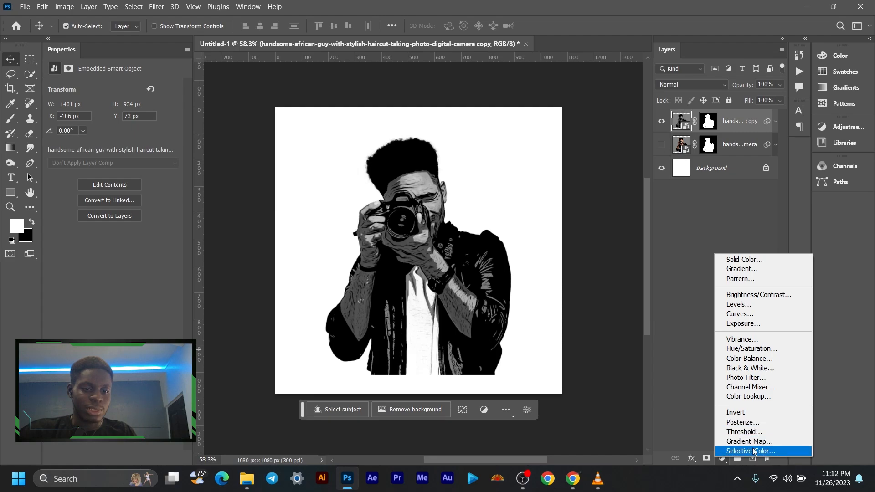
{"action": "left_click", "coordinate": [758, 422]}
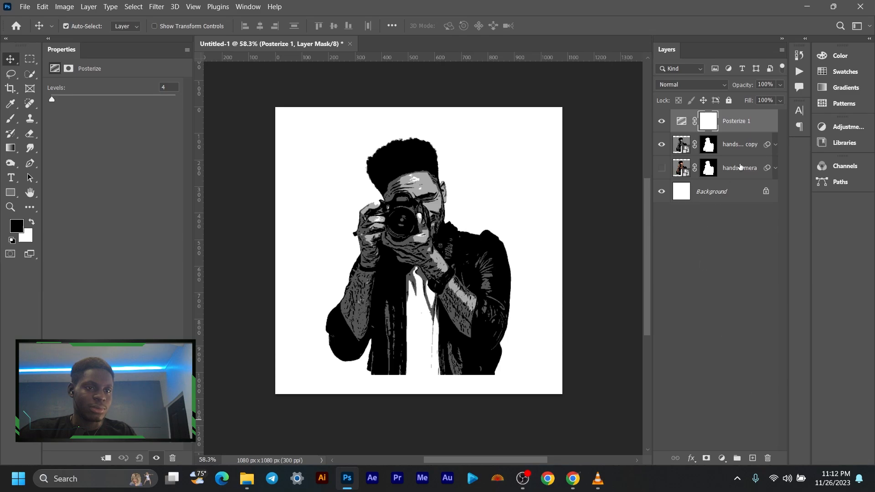
{"action": "left_click", "coordinate": [687, 124]}
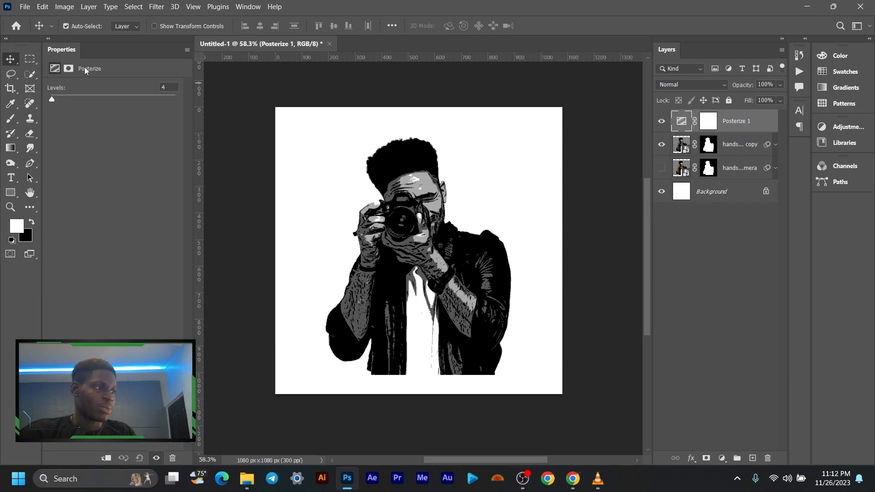
- Try the Posterize adjustment with 2 levels and check the figure up close
{"action": "left_click_drag", "start_coordinate": [51, 99], "coordinate": [49, 101]}
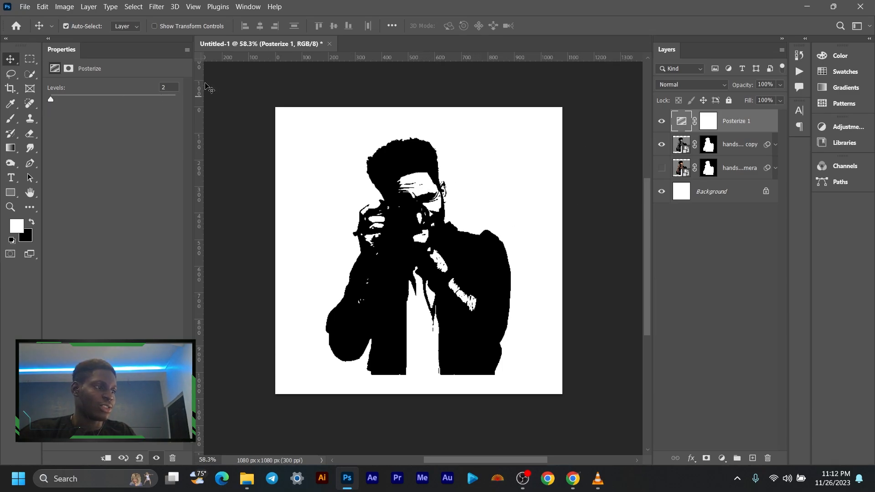
{"action": "scroll", "coordinate": [419, 204], "scroll_direction": "up", "scroll_amount": 4}
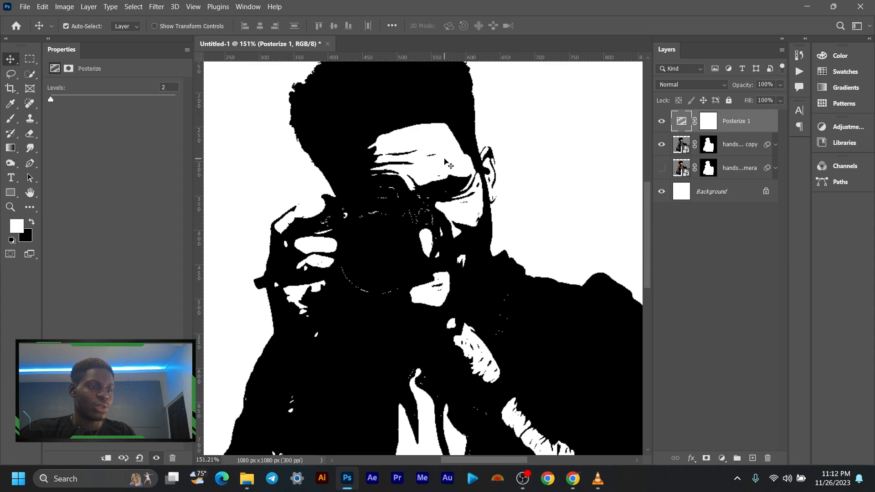
{"action": "scroll", "coordinate": [445, 162], "scroll_direction": "down", "scroll_amount": 5}
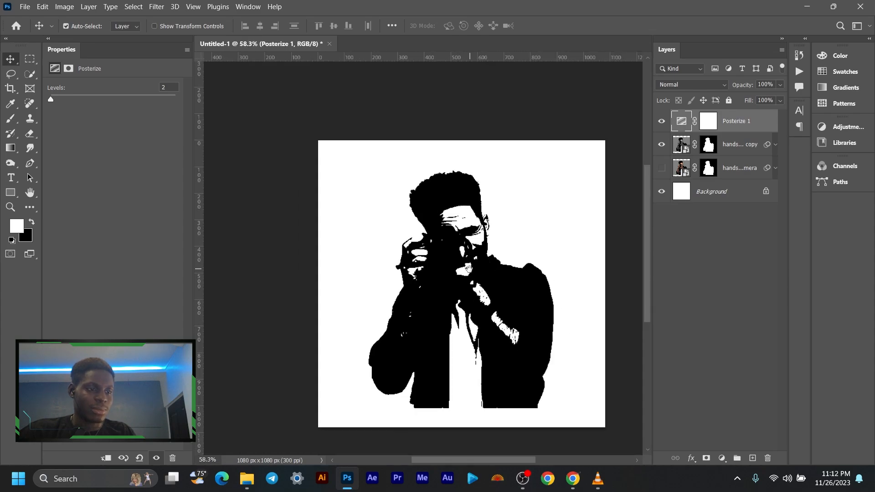
- Set the Posterize adjustment to 3 levels and inspect the face and camera up close
{"action": "left_click_drag", "start_coordinate": [51, 100], "coordinate": [51, 101]}
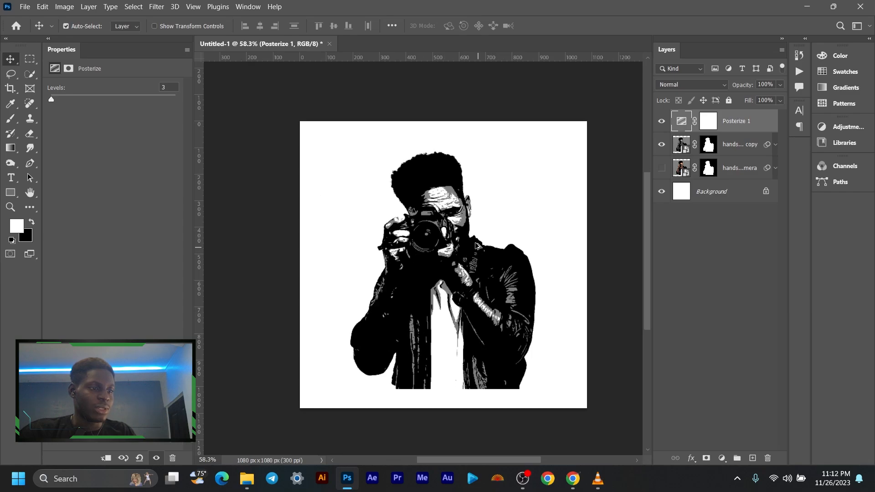
{"action": "scroll", "coordinate": [479, 246], "scroll_direction": "up", "scroll_amount": 8}
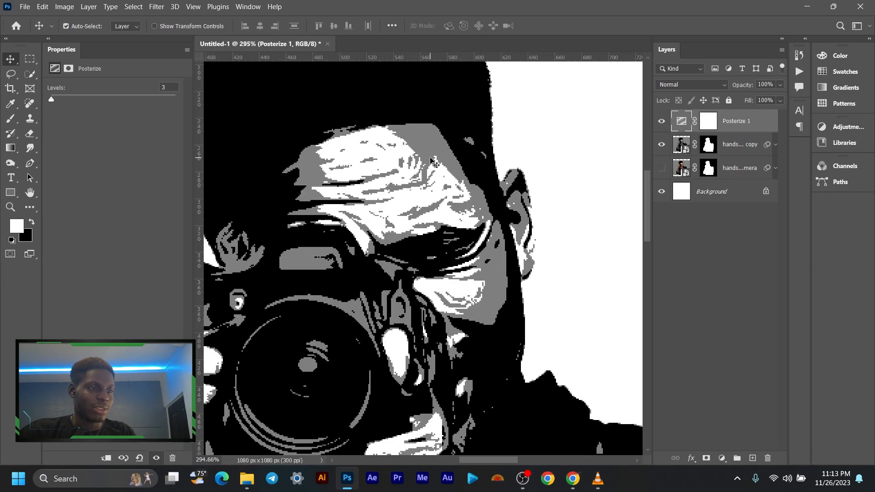
- Set the Posterize adjustment to 4 levels and inspect the face, camera and full figure
{"action": "scroll", "coordinate": [383, 216], "scroll_direction": "down", "scroll_amount": 5}
{"action": "scroll", "coordinate": [383, 215], "scroll_direction": "down", "scroll_amount": 3}
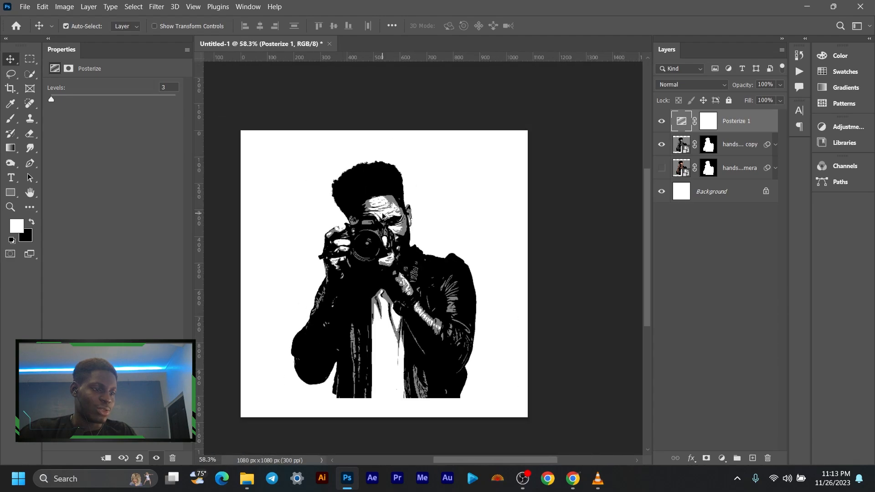
{"action": "scroll", "coordinate": [345, 216], "scroll_direction": "up", "scroll_amount": 1}
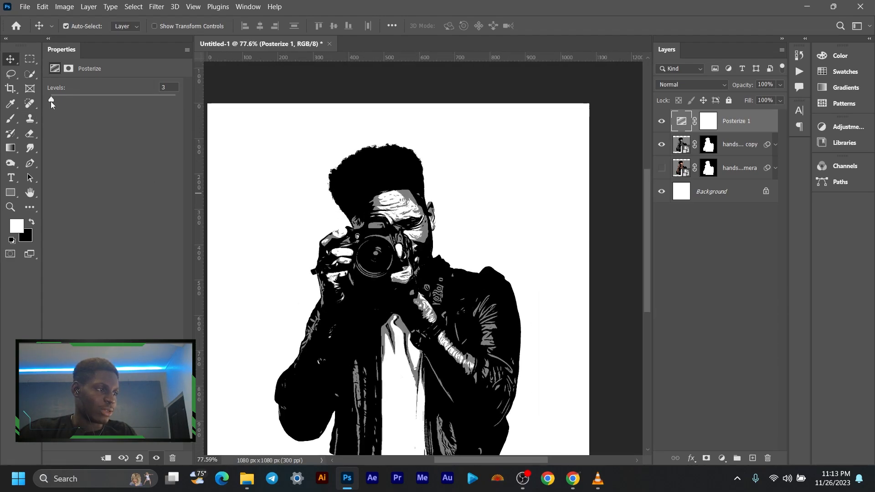
{"action": "left_click_drag", "start_coordinate": [51, 101], "coordinate": [52, 101]}
{"action": "scroll", "coordinate": [416, 223], "scroll_direction": "up", "scroll_amount": 2}
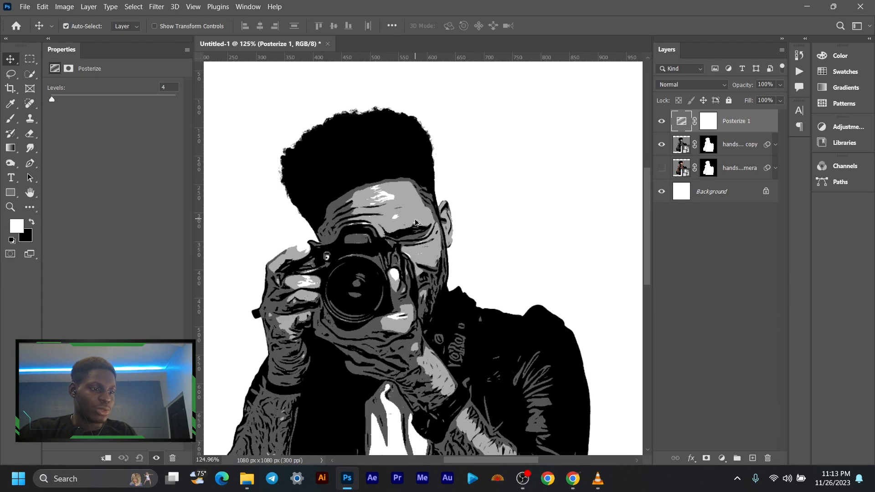
{"action": "scroll", "coordinate": [416, 223], "scroll_direction": "up", "scroll_amount": 4}
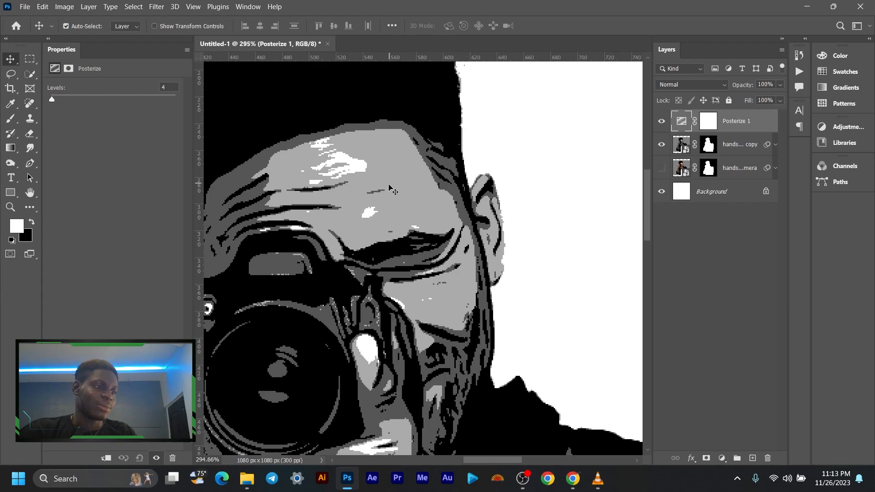
{"action": "scroll", "coordinate": [400, 235], "scroll_direction": "down", "scroll_amount": 1}
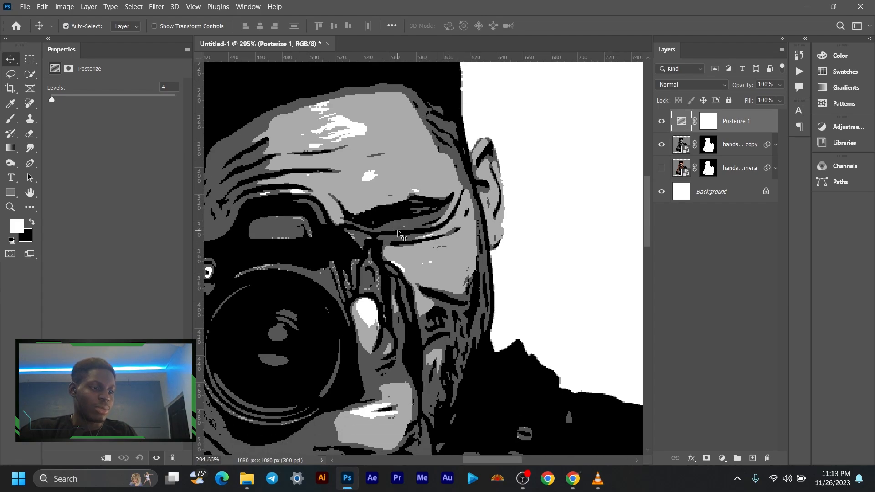
{"action": "scroll", "coordinate": [400, 234], "scroll_direction": "down", "scroll_amount": 1}
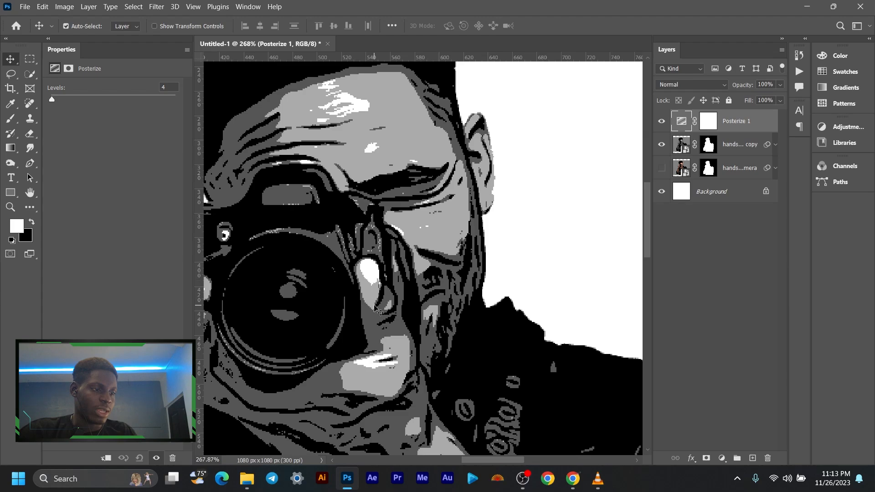
{"action": "scroll", "coordinate": [374, 278], "scroll_direction": "down", "scroll_amount": 6}
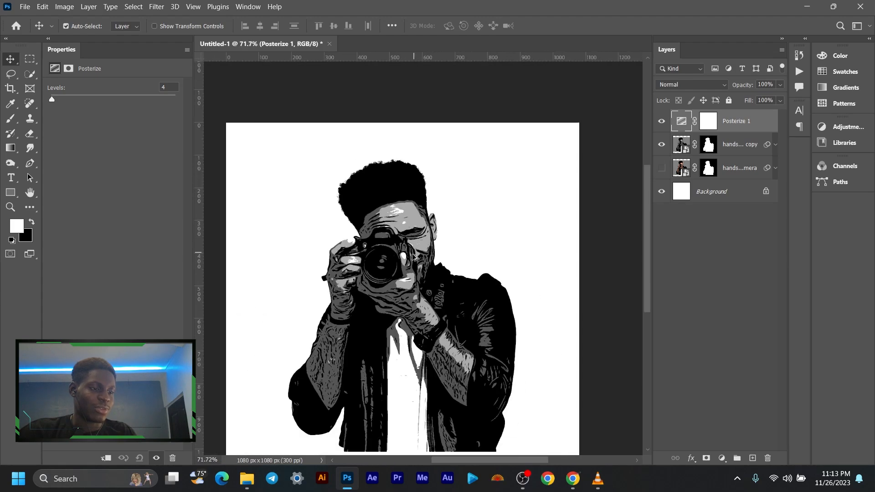
{"action": "scroll", "coordinate": [346, 229], "scroll_direction": "up", "scroll_amount": 1}
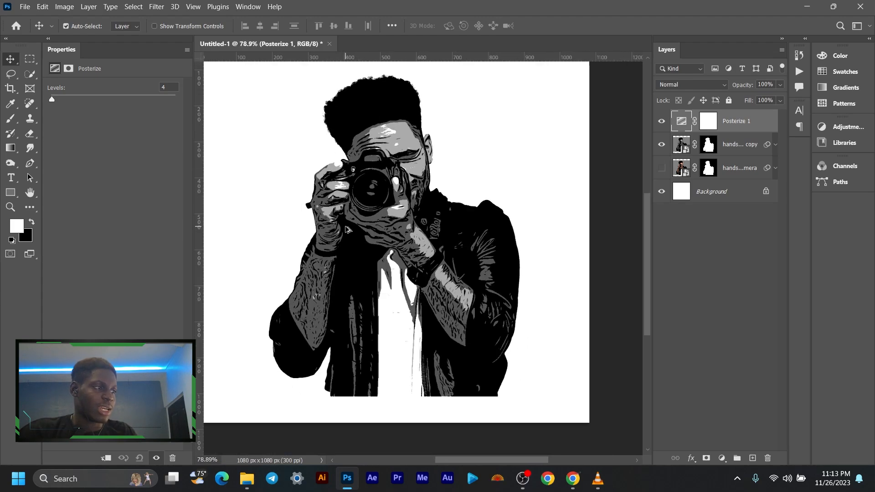
- Compare the Posterize adjustment at 3 and 4 levels, keep 4, and check the figure with the adjustment hidden and shown
{"action": "type", "text": "3"}
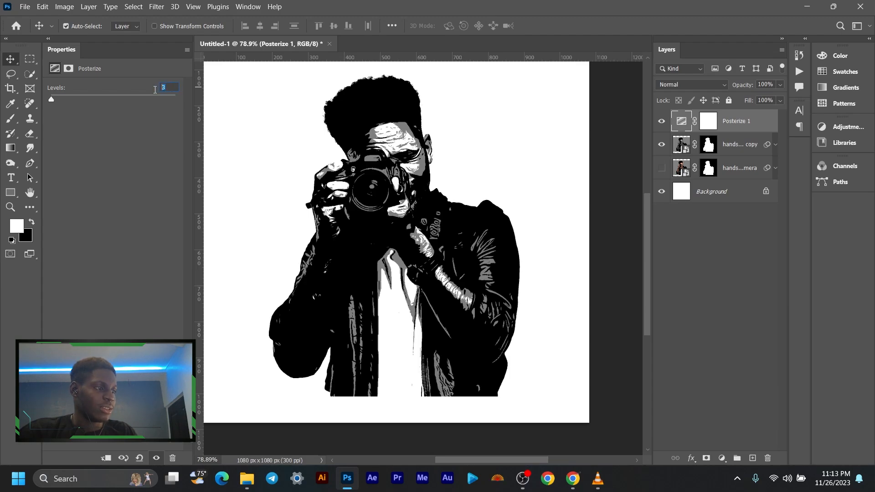
{"action": "key", "text": "Up"}
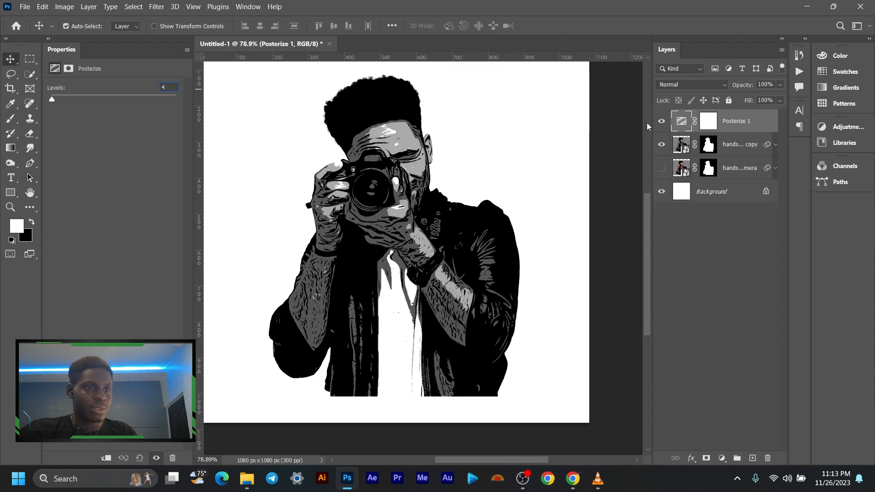
{"action": "left_click", "coordinate": [658, 123]}
{"action": "left_click", "coordinate": [659, 123]}
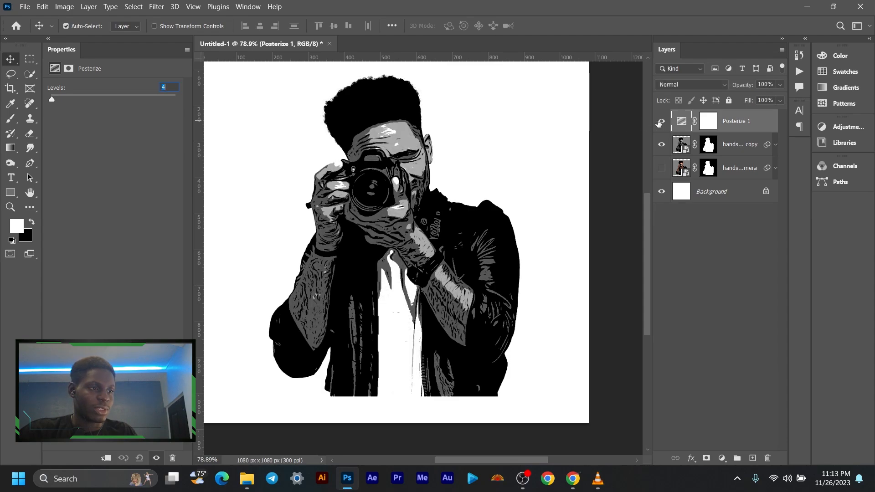
{"action": "left_click", "coordinate": [659, 124]}
{"action": "left_click", "coordinate": [658, 124]}
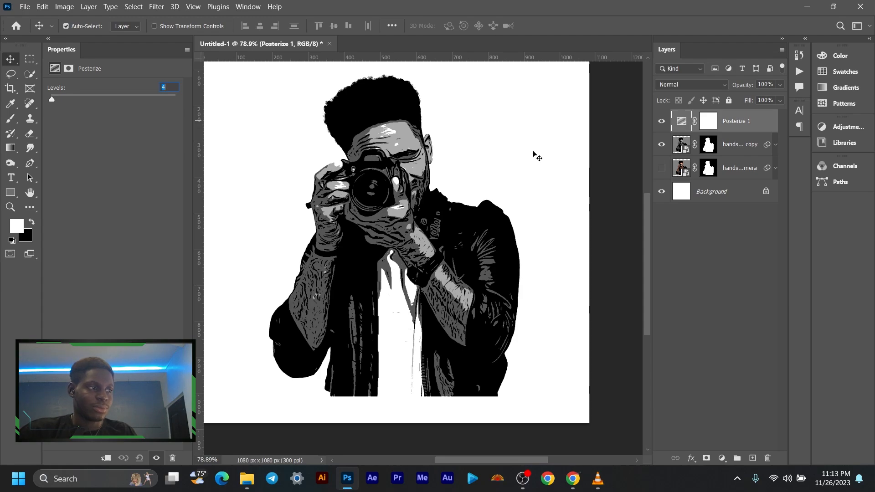
{"action": "scroll", "coordinate": [401, 155], "scroll_direction": "up", "scroll_amount": 5}
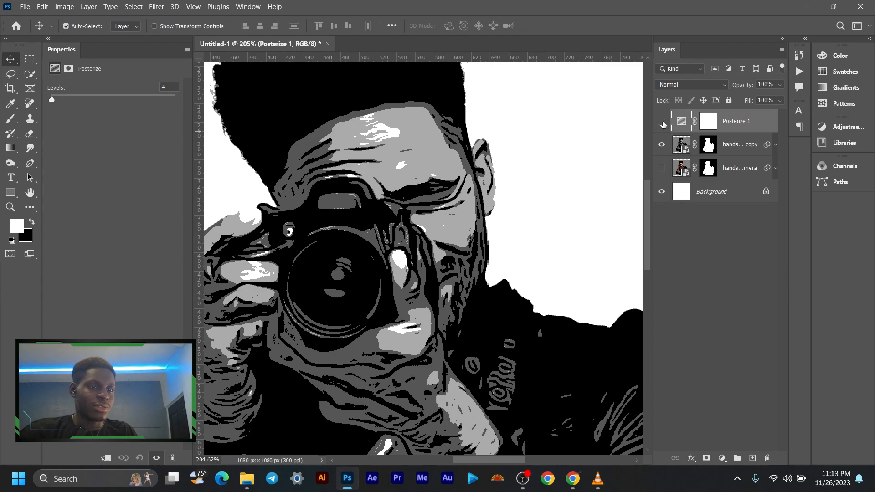
{"action": "left_click", "coordinate": [662, 122]}
{"action": "left_click", "coordinate": [662, 121]}
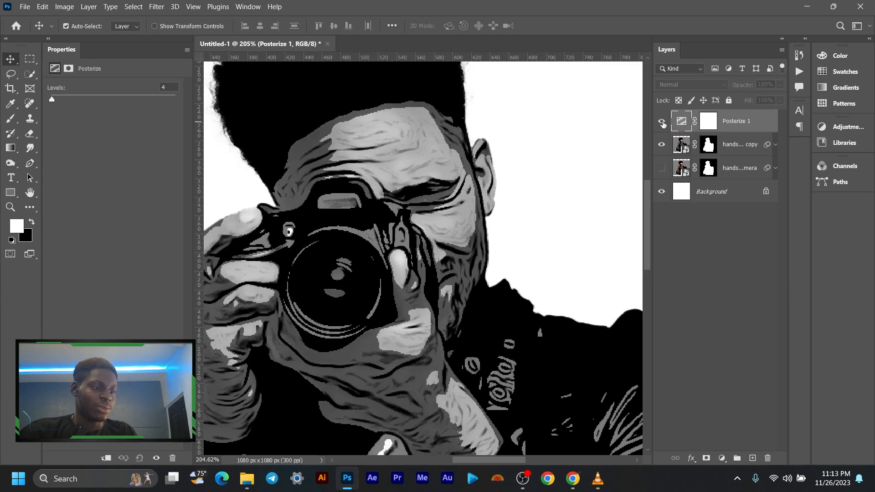
{"action": "scroll", "coordinate": [437, 211], "scroll_direction": "down", "scroll_amount": 3}
{"action": "scroll", "coordinate": [436, 213], "scroll_direction": "down", "scroll_amount": 4}
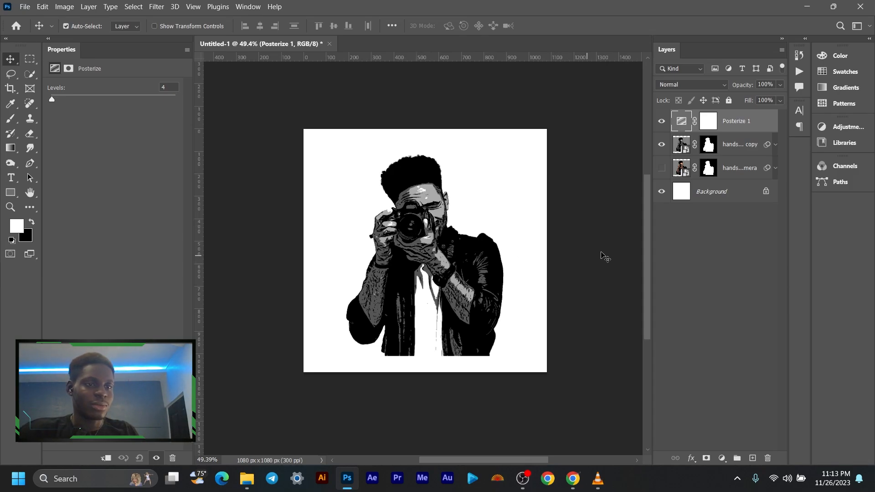
- Group the Posterize adjustment layer with the black-and-white photo copy
{"action": "left_click", "coordinate": [730, 151]}
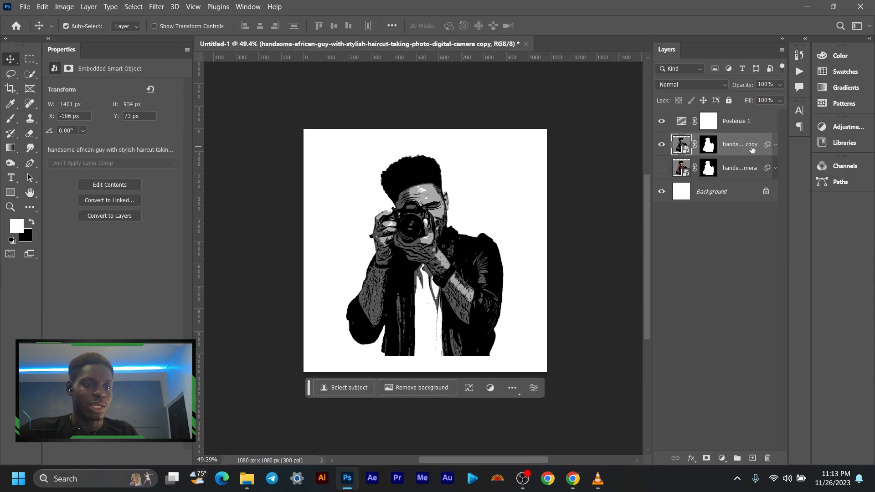
{"action": "left_click", "coordinate": [745, 122]}
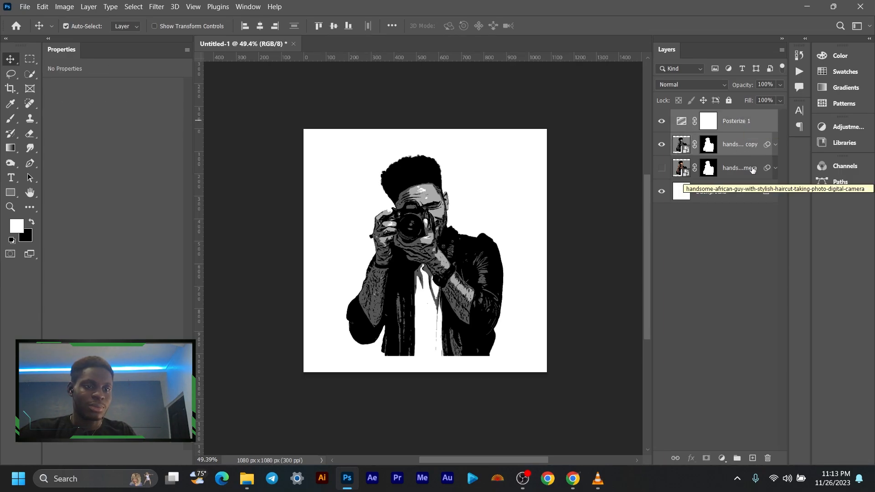
{"action": "key", "text": "ctrl+g"}
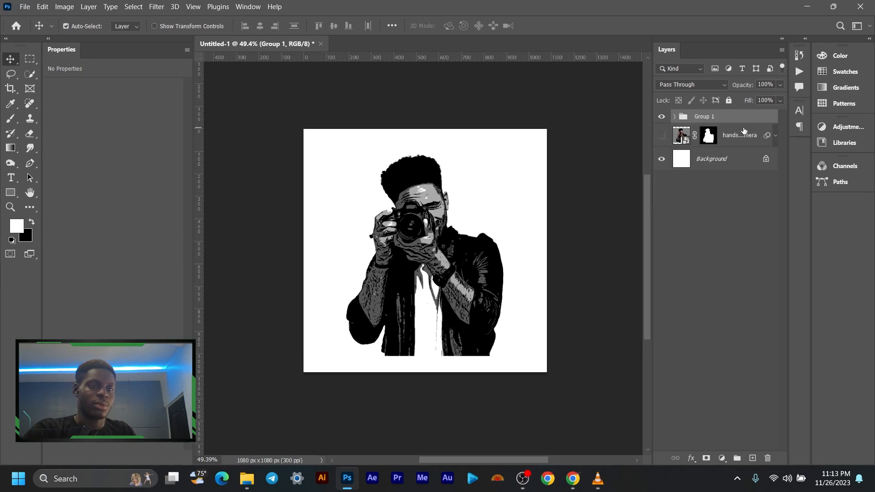
{"action": "scroll", "coordinate": [433, 233], "scroll_direction": "up", "scroll_amount": 3}
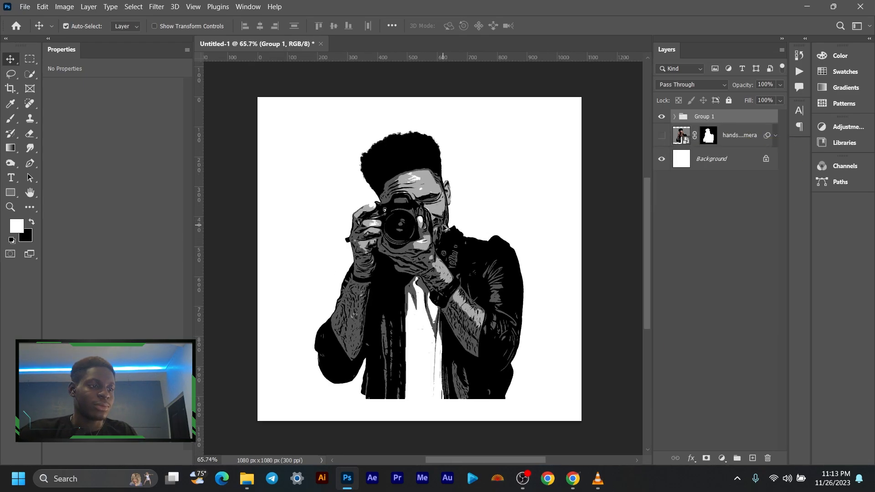
{"action": "left_click_drag", "start_coordinate": [433, 234], "coordinate": [445, 235]}
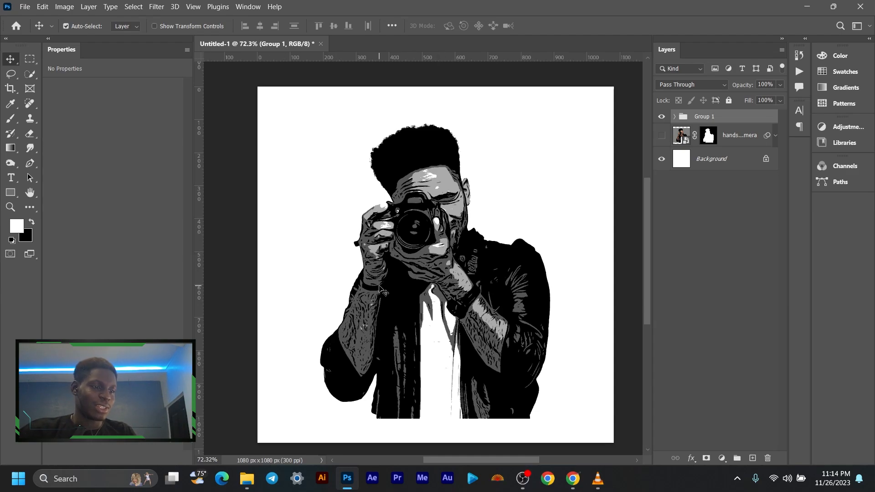
- Add a new empty layer above the group and select the figure's black areas using Color Range with fuzziness 0
{"action": "left_click", "coordinate": [754, 459]}
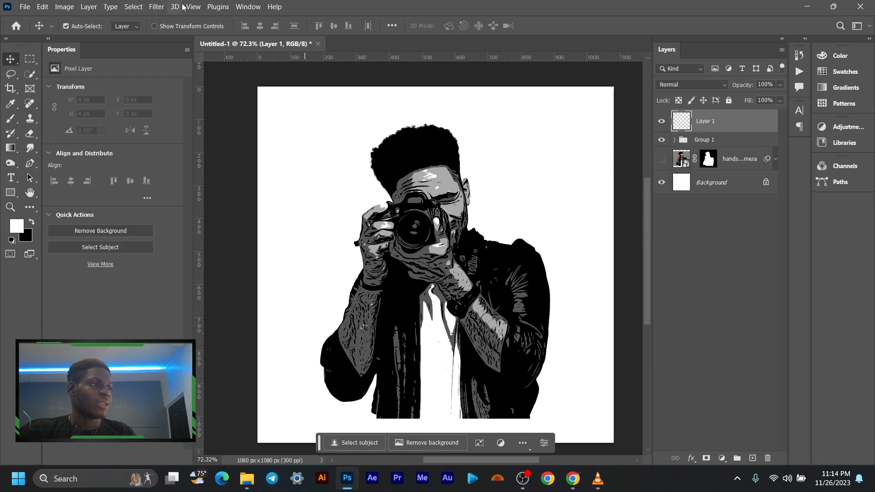
{"action": "left_click", "coordinate": [138, 7]}
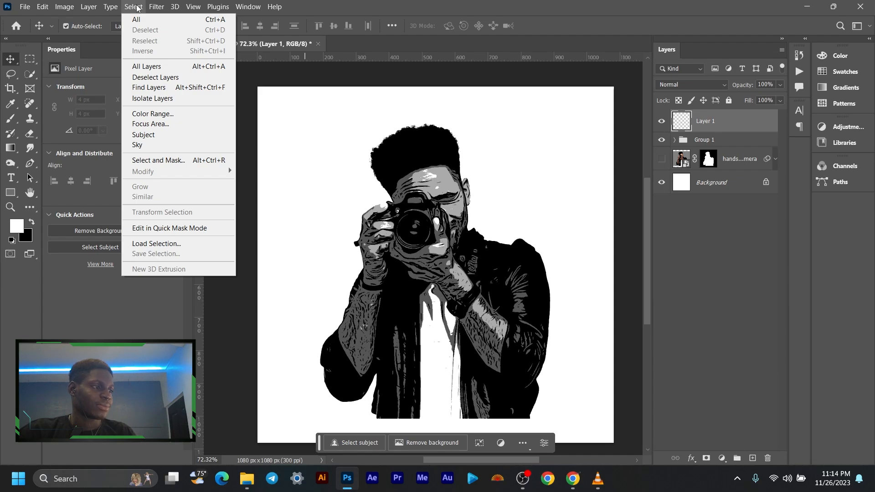
{"action": "left_click", "coordinate": [174, 114]}
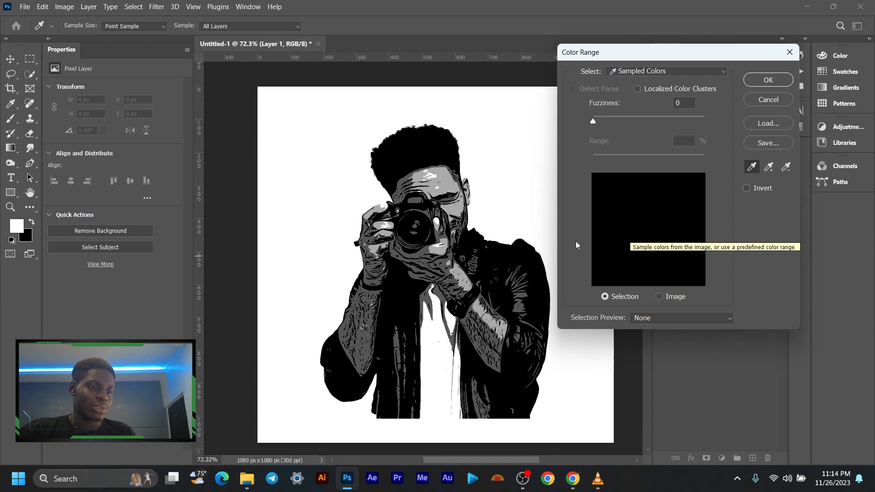
{"action": "left_click", "coordinate": [511, 251]}
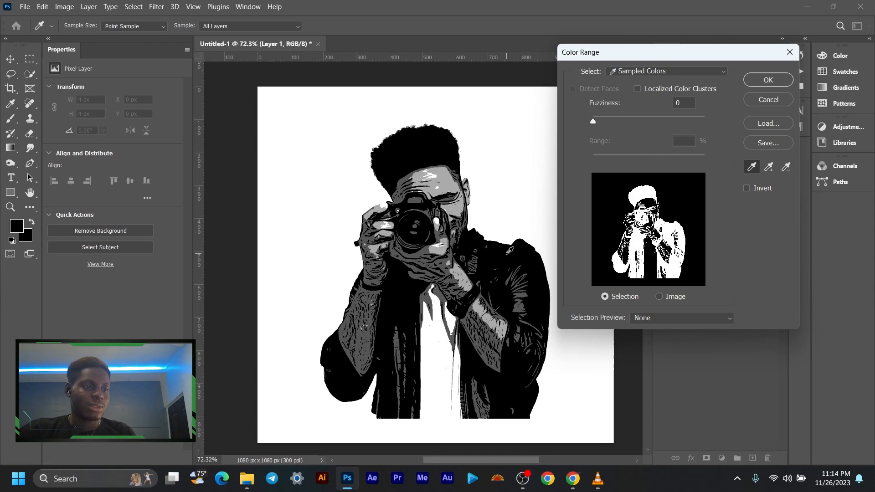
{"action": "left_click_drag", "start_coordinate": [598, 123], "coordinate": [616, 125]}
{"action": "left_click", "coordinate": [768, 80]}
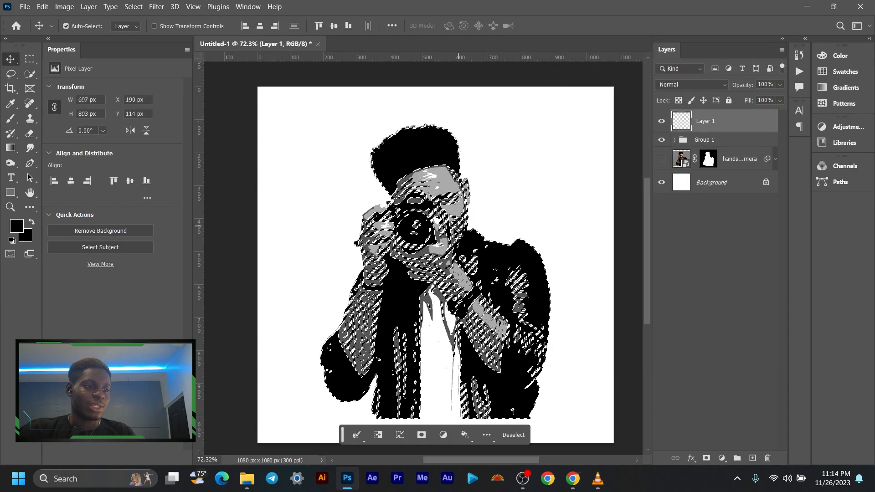
- Convert the selection of black areas into a work path with a 2-pixel tolerance and inspect the path up close
{"action": "scroll", "coordinate": [424, 228], "scroll_direction": "up", "scroll_amount": 3}
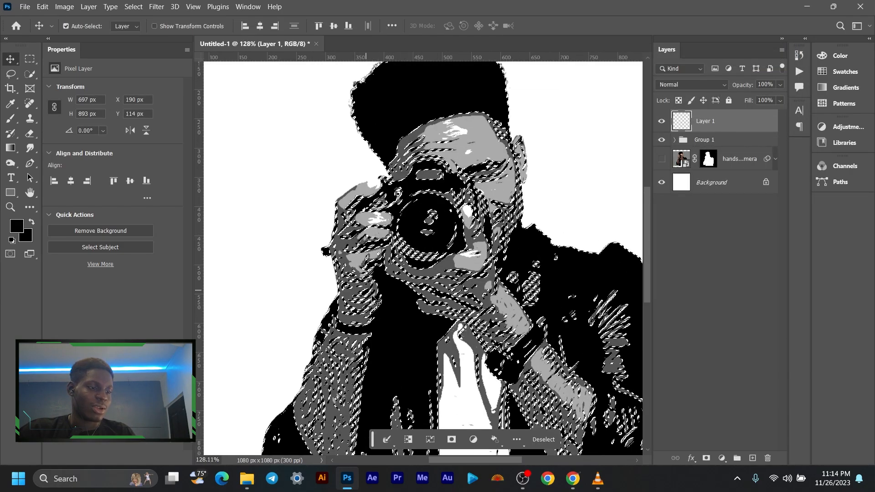
{"action": "scroll", "coordinate": [378, 339], "scroll_direction": "down", "scroll_amount": 3}
{"action": "scroll", "coordinate": [378, 339], "scroll_direction": "up", "scroll_amount": 3}
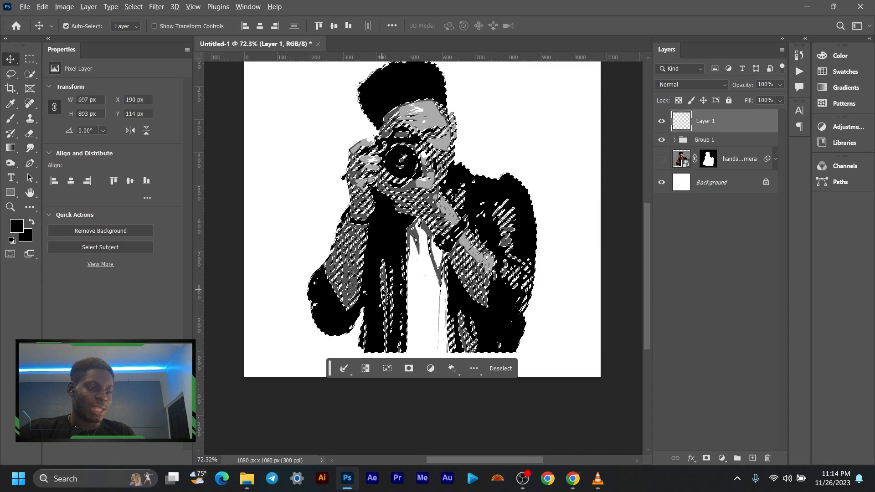
{"action": "scroll", "coordinate": [381, 290], "scroll_direction": "down", "scroll_amount": 3}
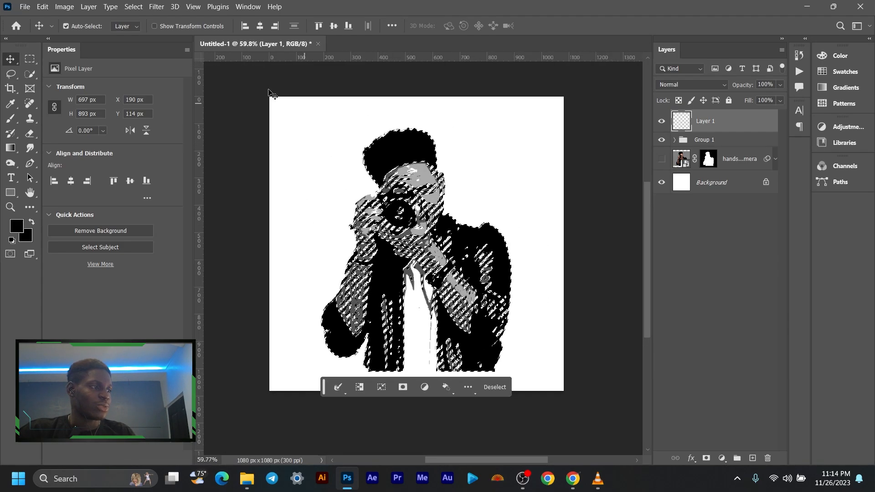
{"action": "left_click", "coordinate": [29, 61]}
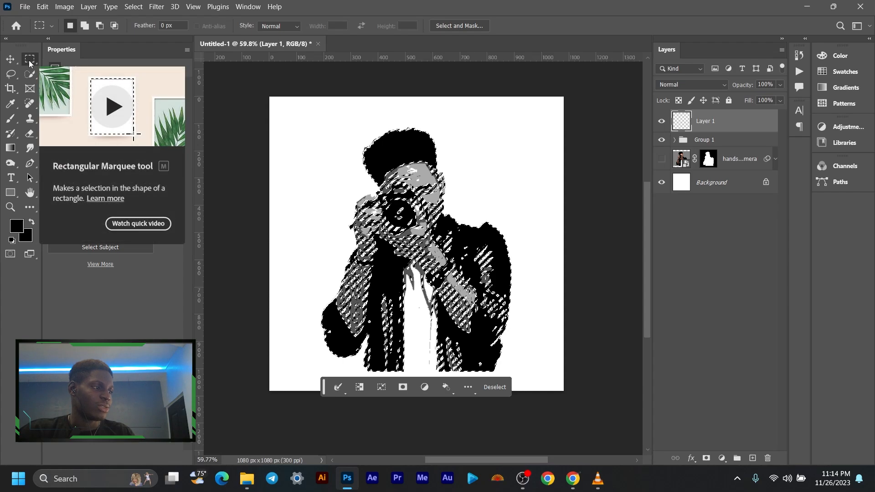
{"action": "right_click", "coordinate": [400, 151]}
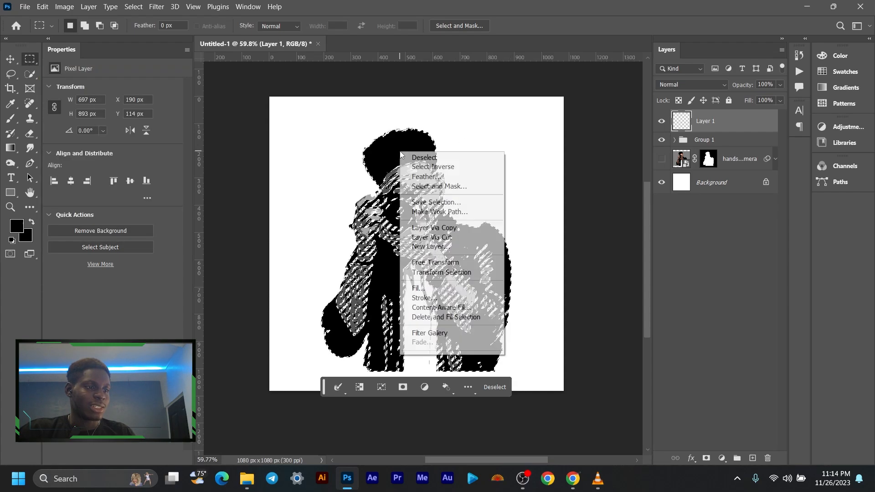
{"action": "left_click", "coordinate": [447, 212]}
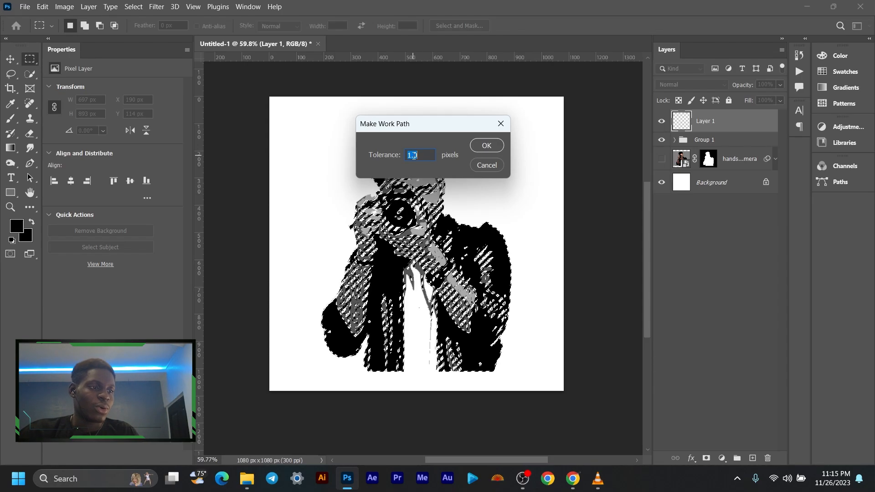
{"action": "type", "text": "2"}
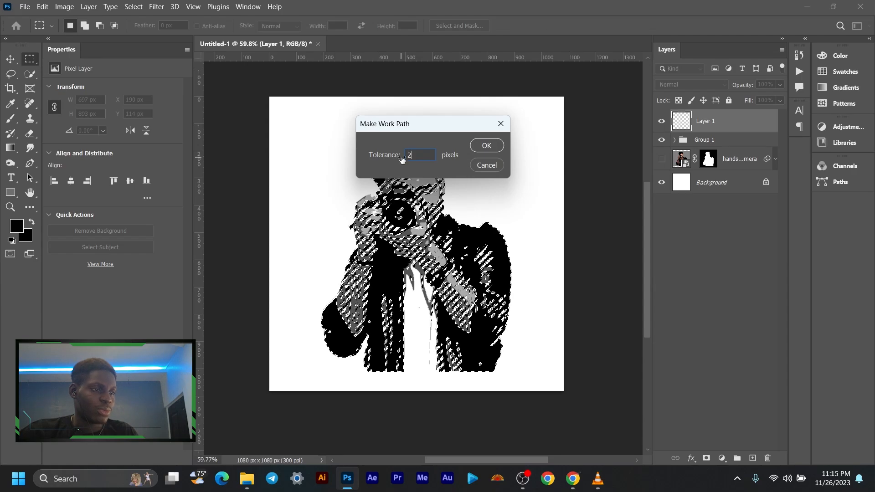
{"action": "left_click", "coordinate": [486, 145]}
{"action": "scroll", "coordinate": [431, 180], "scroll_direction": "up", "scroll_amount": 10}
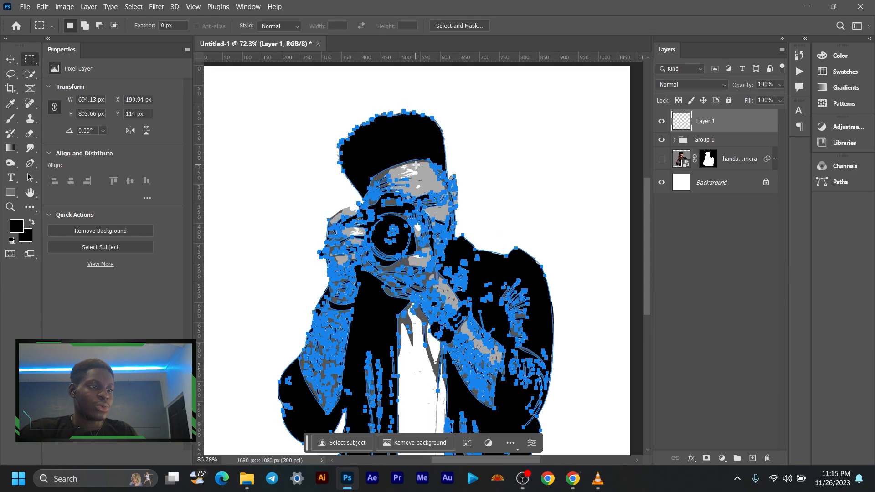
{"action": "scroll", "coordinate": [407, 147], "scroll_direction": "down", "scroll_amount": 6}
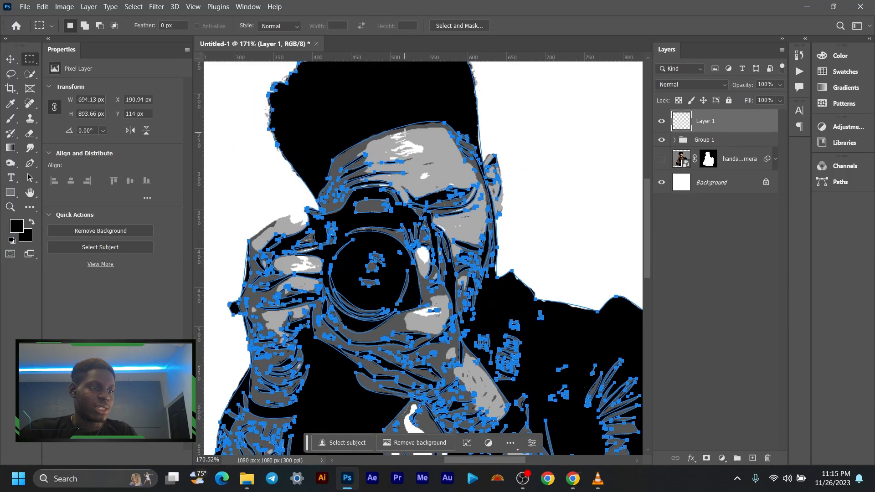
- Convert the work path around the figure's black areas into a shape layer using the Pen tool's Shape option
{"action": "scroll", "coordinate": [330, 227], "scroll_direction": "down", "scroll_amount": 2}
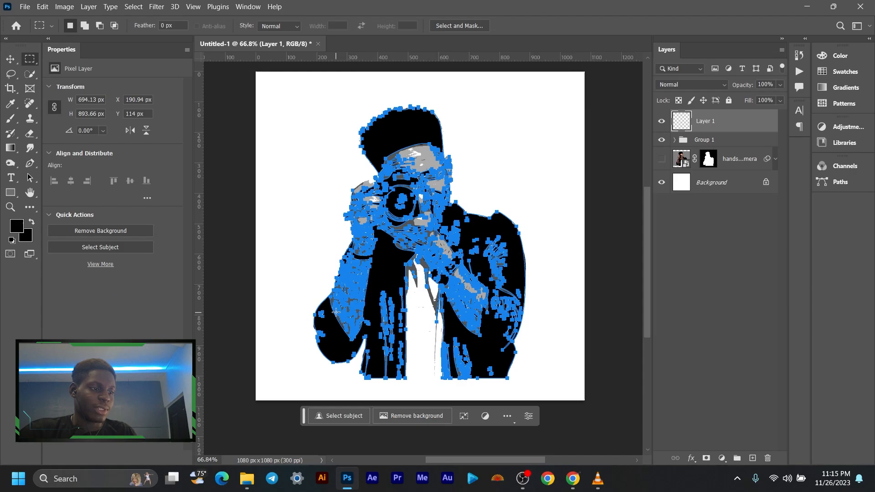
{"action": "scroll", "coordinate": [340, 310], "scroll_direction": "up", "scroll_amount": 2}
{"action": "scroll", "coordinate": [339, 311], "scroll_direction": "up", "scroll_amount": 5}
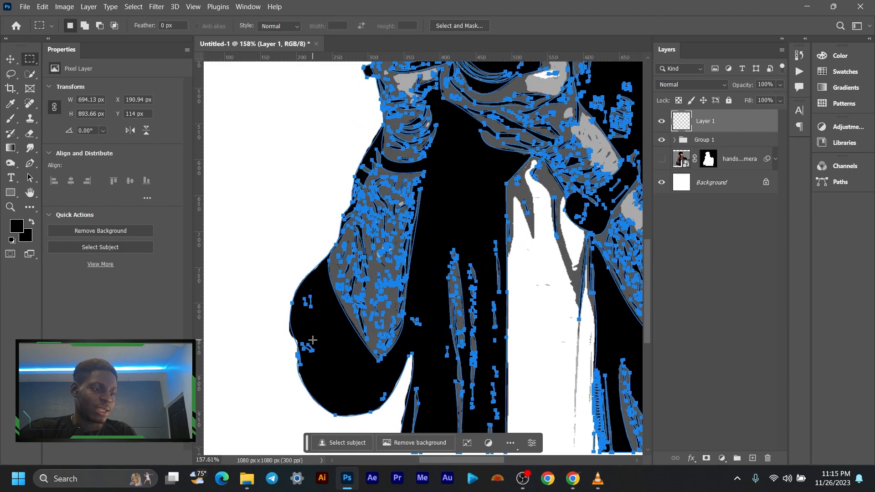
{"action": "scroll", "coordinate": [315, 349], "scroll_direction": "down", "scroll_amount": 6}
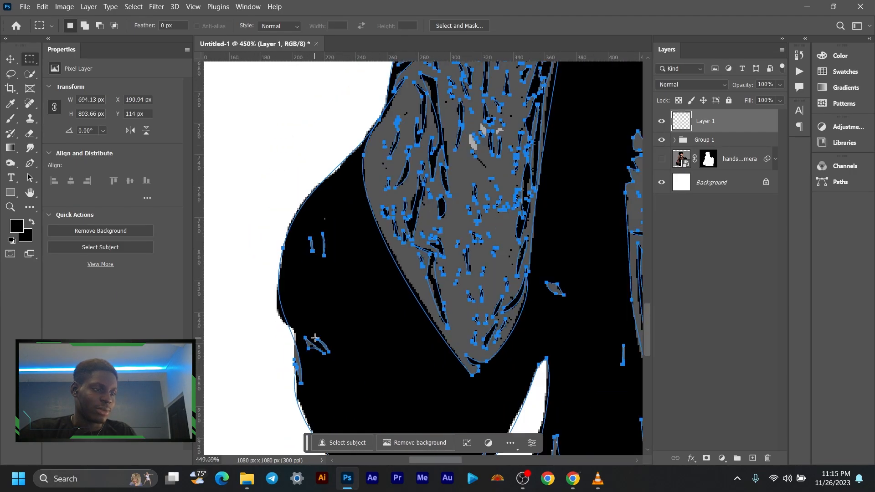
{"action": "scroll", "coordinate": [367, 252], "scroll_direction": "down", "scroll_amount": 1}
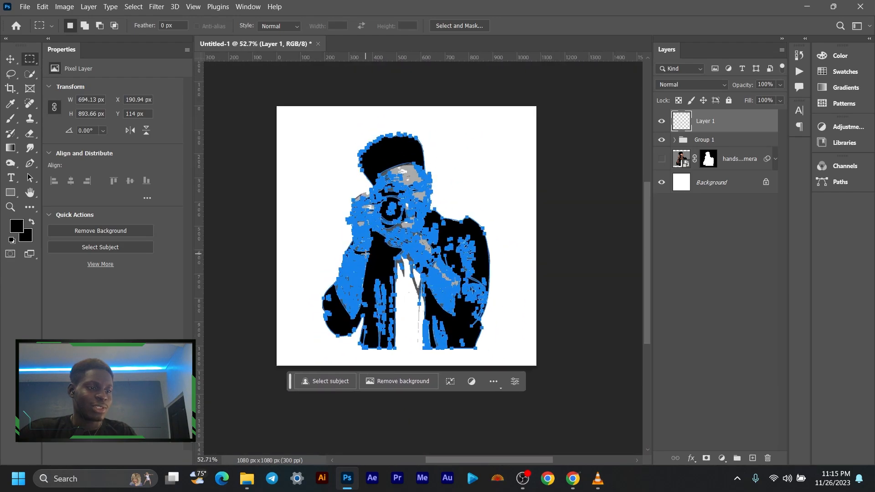
{"action": "scroll", "coordinate": [392, 254], "scroll_direction": "up", "scroll_amount": 1}
{"action": "left_click_drag", "start_coordinate": [422, 212], "coordinate": [410, 231]}
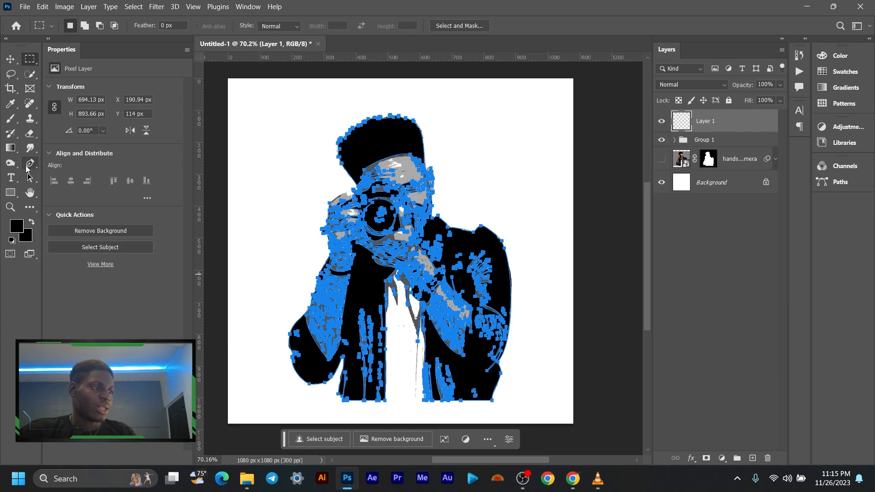
{"action": "left_click", "coordinate": [27, 169]}
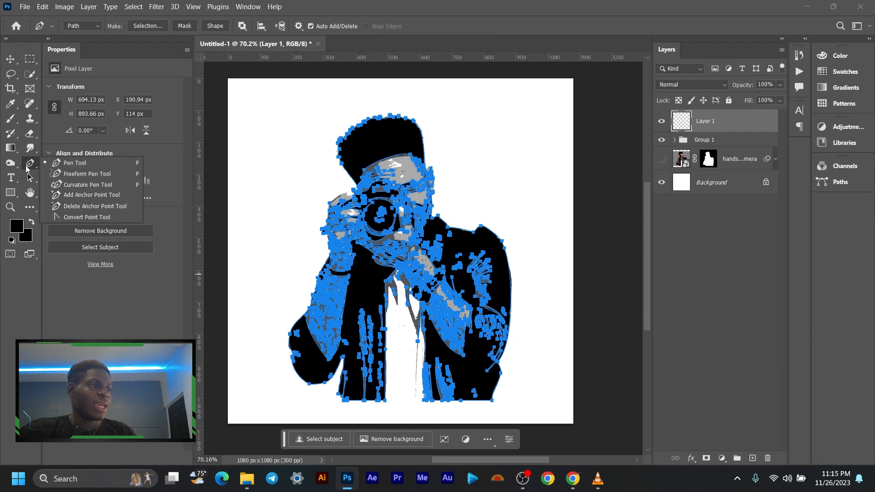
{"action": "left_click", "coordinate": [212, 25]}
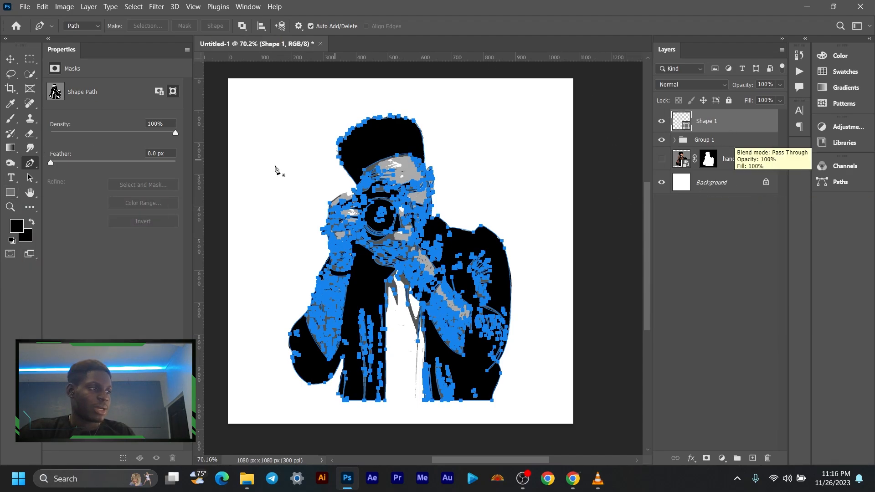
- Fill the new shape of the figure's black areas with solid black using the Rectangle tool's fill setting
{"action": "left_click", "coordinate": [9, 195]}
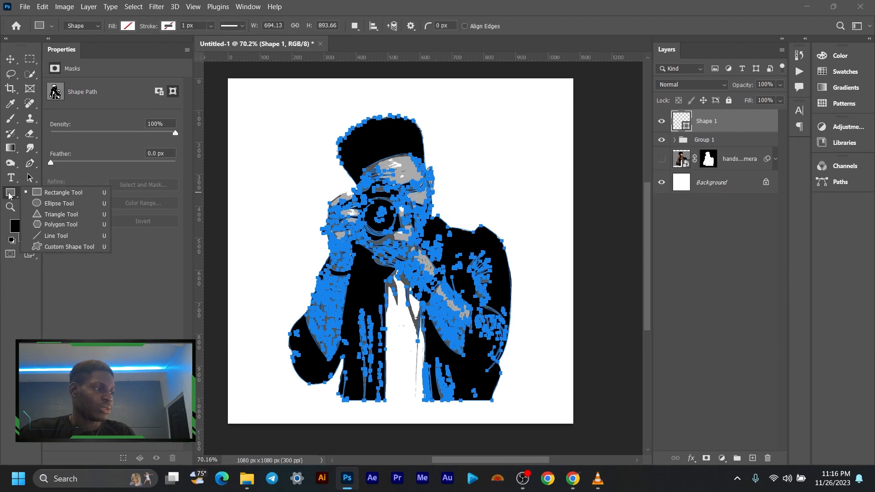
{"action": "left_click", "coordinate": [50, 194]}
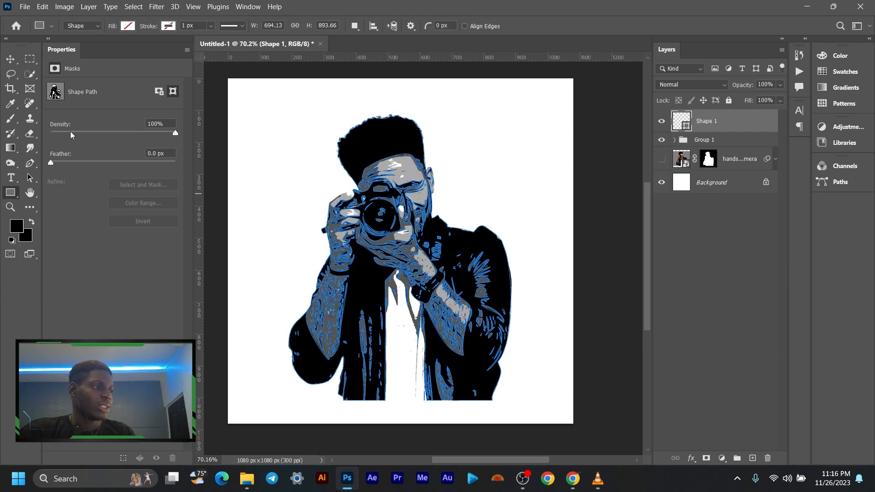
{"action": "left_click", "coordinate": [129, 27]}
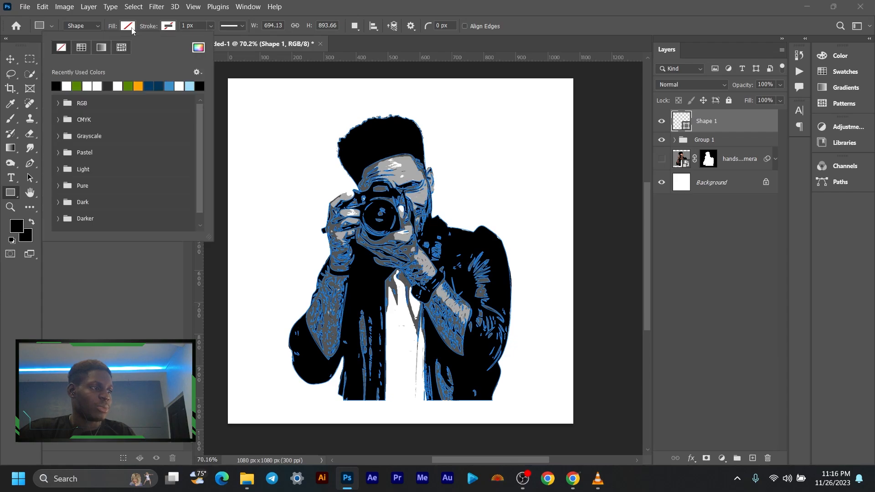
{"action": "left_click", "coordinate": [56, 85]}
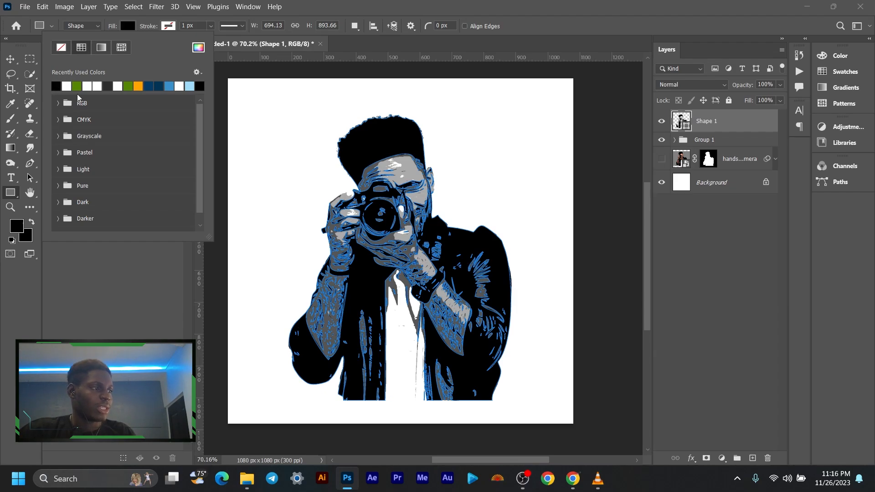
{"action": "left_click", "coordinate": [121, 298]}
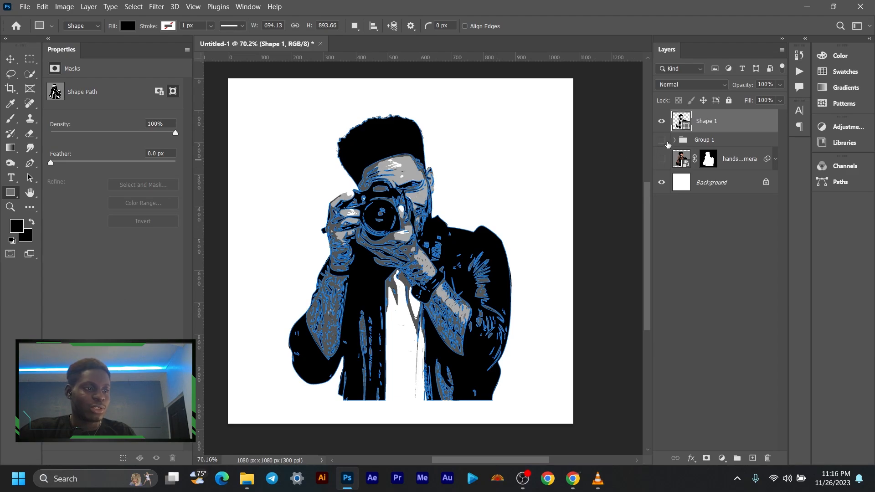
- Inspect the black shape on its own with the posterized group hidden, deselect its path, and show the group again
{"action": "scroll", "coordinate": [410, 192], "scroll_direction": "down", "scroll_amount": 3}
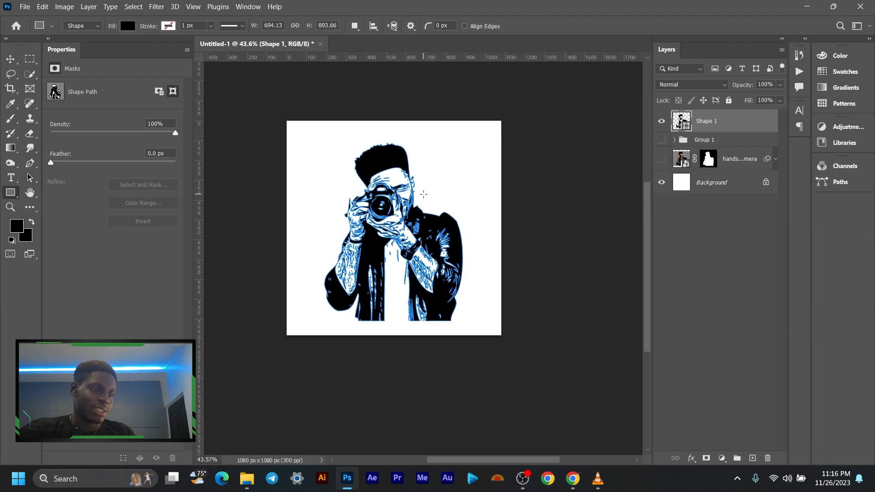
{"action": "key", "text": "v"}
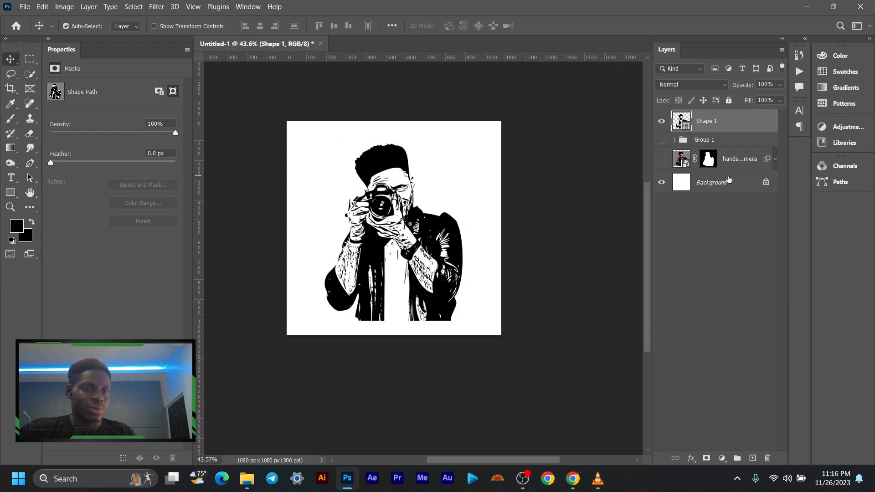
{"action": "left_click", "coordinate": [730, 144]}
{"action": "scroll", "coordinate": [392, 214], "scroll_direction": "up", "scroll_amount": 3}
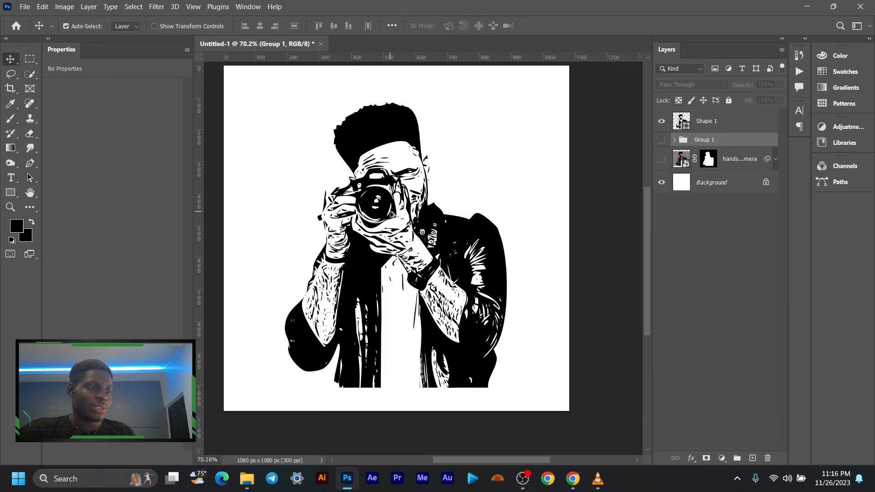
{"action": "scroll", "coordinate": [392, 214], "scroll_direction": "down", "scroll_amount": 3}
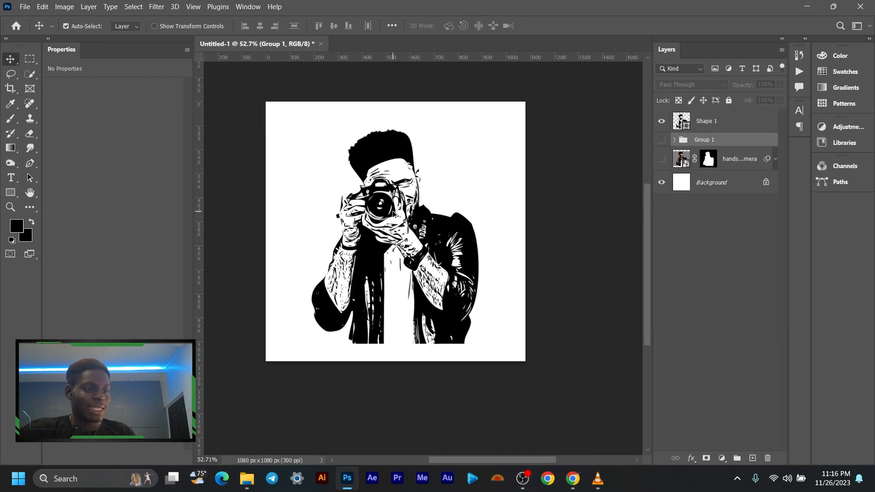
{"action": "scroll", "coordinate": [392, 214], "scroll_direction": "up", "scroll_amount": 1}
{"action": "left_click", "coordinate": [662, 139]}
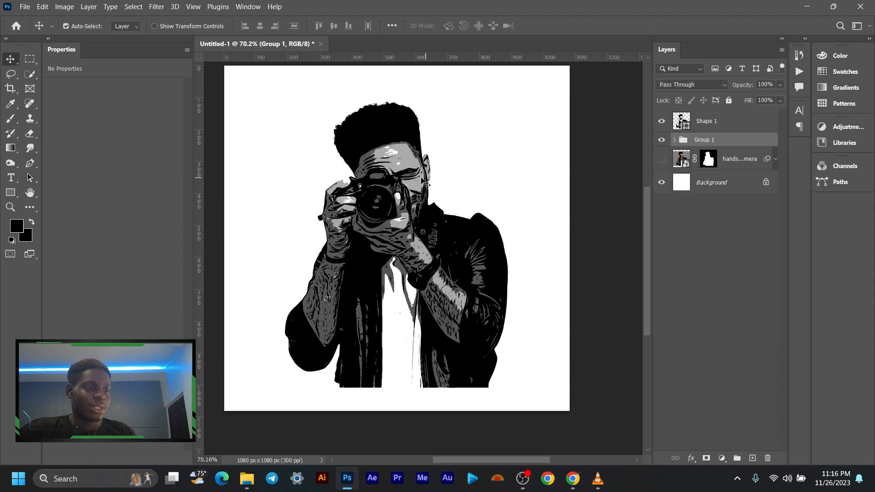
- Add a new empty layer directly above Group 1 and below the black shape layer
{"action": "scroll", "coordinate": [408, 180], "scroll_direction": "up", "scroll_amount": 3}
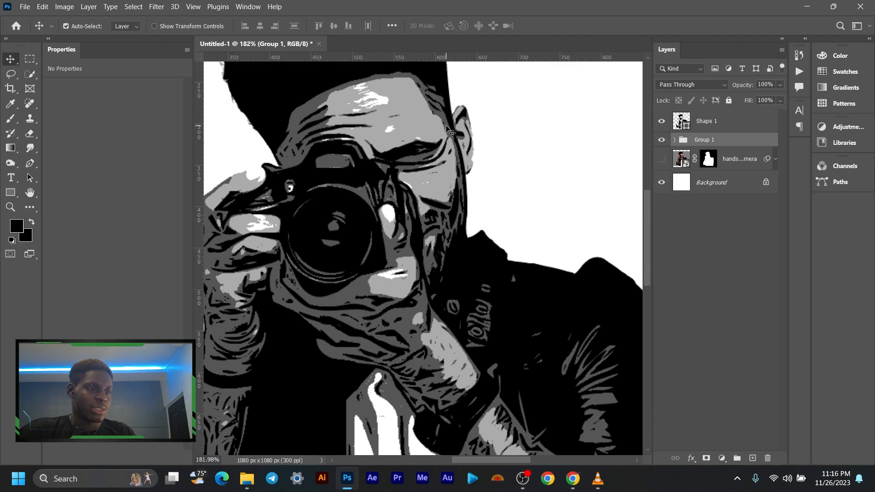
{"action": "scroll", "coordinate": [447, 152], "scroll_direction": "down", "scroll_amount": 5}
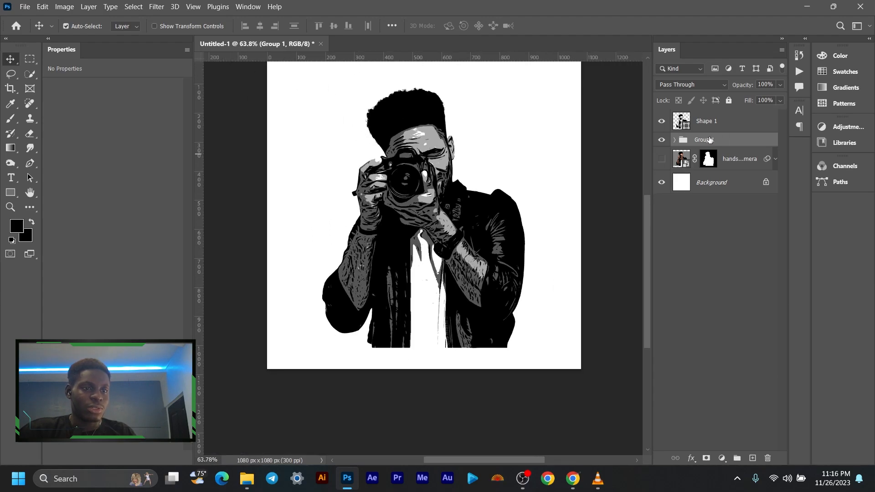
{"action": "scroll", "coordinate": [471, 179], "scroll_direction": "up", "scroll_amount": 3}
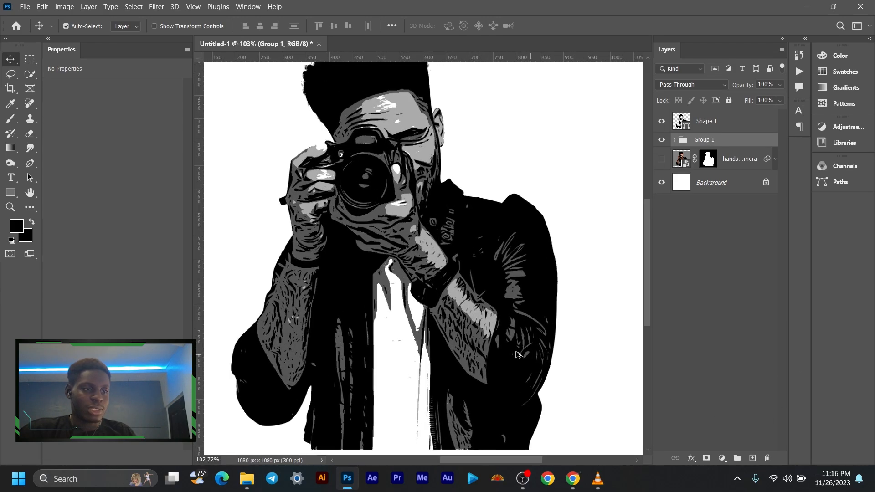
{"action": "scroll", "coordinate": [517, 355], "scroll_direction": "down", "scroll_amount": 2}
{"action": "left_click", "coordinate": [752, 459]}
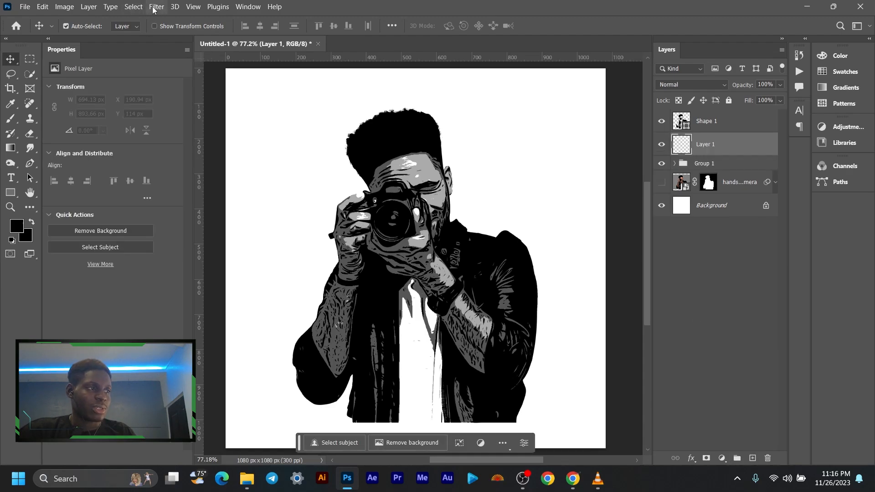
- Select the figure's dark grey areas using Color Range with sampled colors and fuzziness 0
{"action": "left_click", "coordinate": [134, 6]}
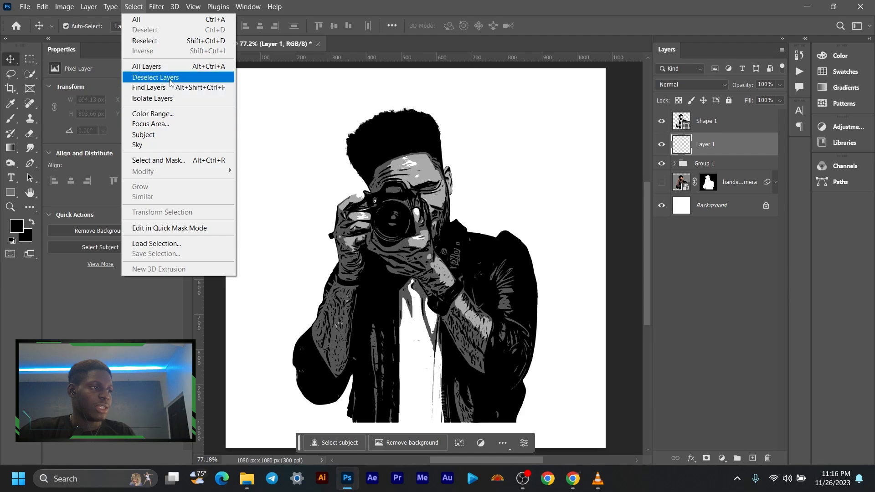
{"action": "left_click", "coordinate": [173, 115]}
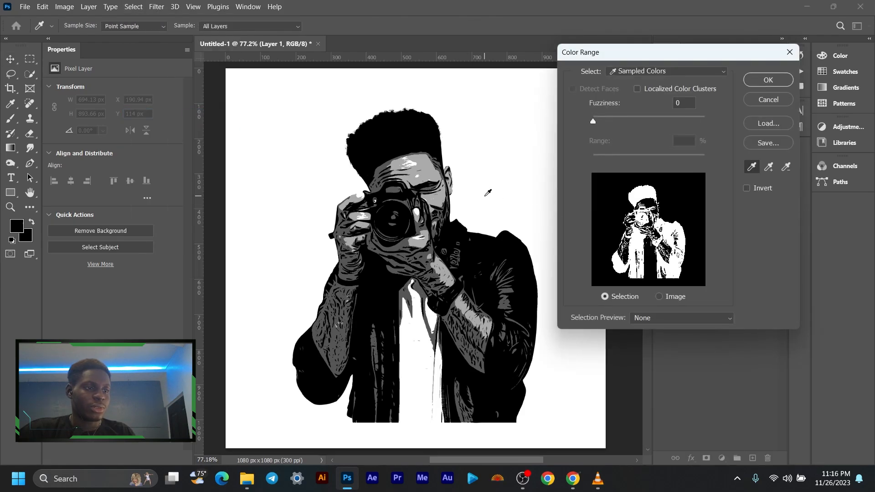
{"action": "scroll", "coordinate": [447, 169], "scroll_direction": "up", "scroll_amount": 3}
{"action": "scroll", "coordinate": [448, 169], "scroll_direction": "up", "scroll_amount": 6}
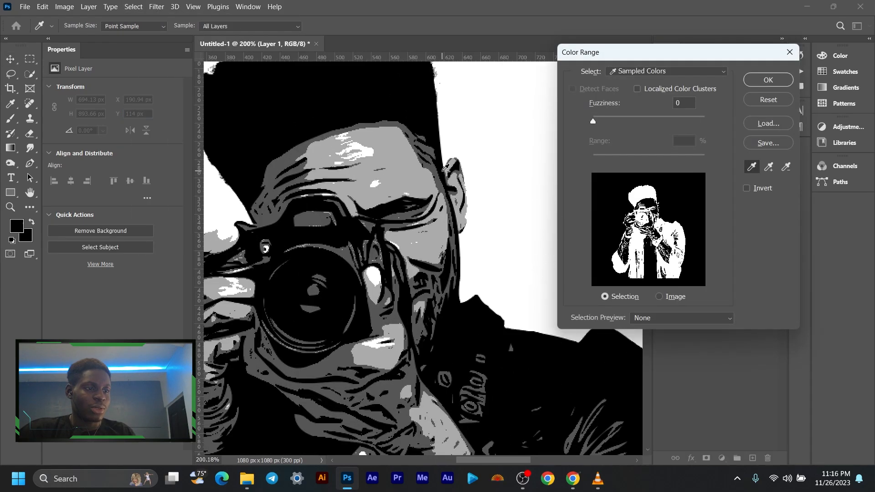
{"action": "left_click", "coordinate": [424, 162]}
{"action": "scroll", "coordinate": [426, 160], "scroll_direction": "down", "scroll_amount": 7}
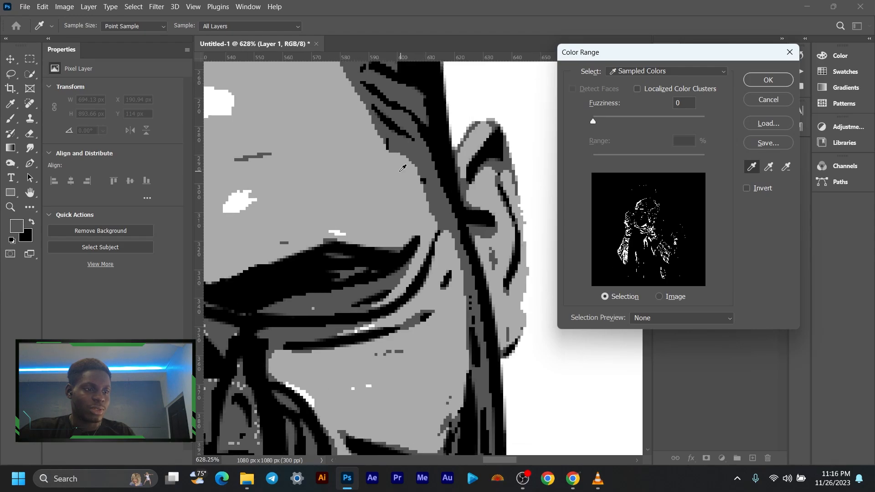
{"action": "scroll", "coordinate": [417, 197], "scroll_direction": "down", "scroll_amount": 2}
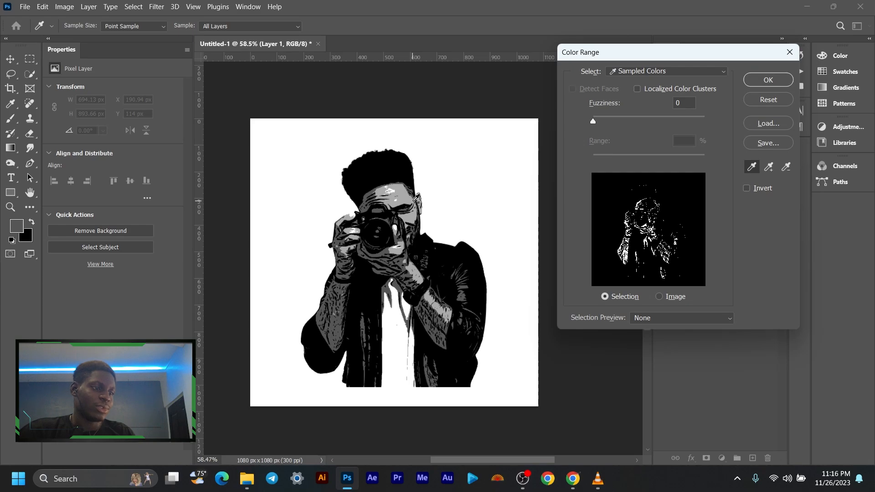
{"action": "left_click", "coordinate": [402, 194]}
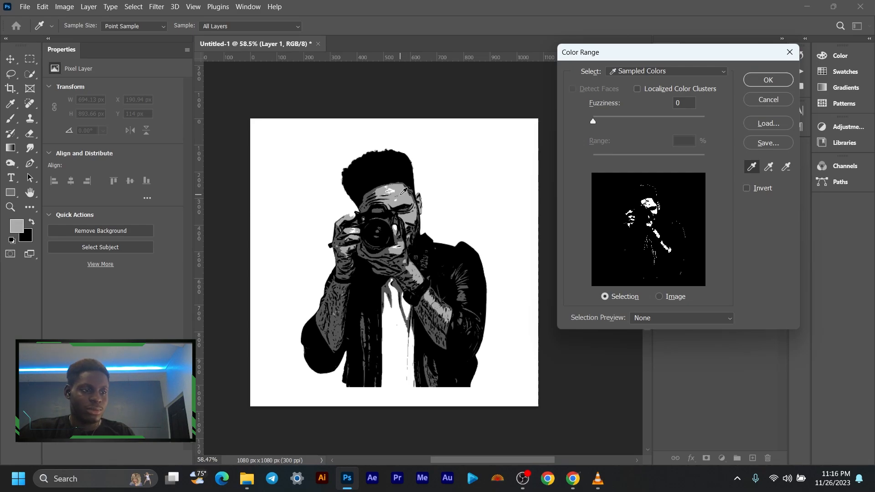
{"action": "scroll", "coordinate": [410, 259], "scroll_direction": "up", "scroll_amount": 3}
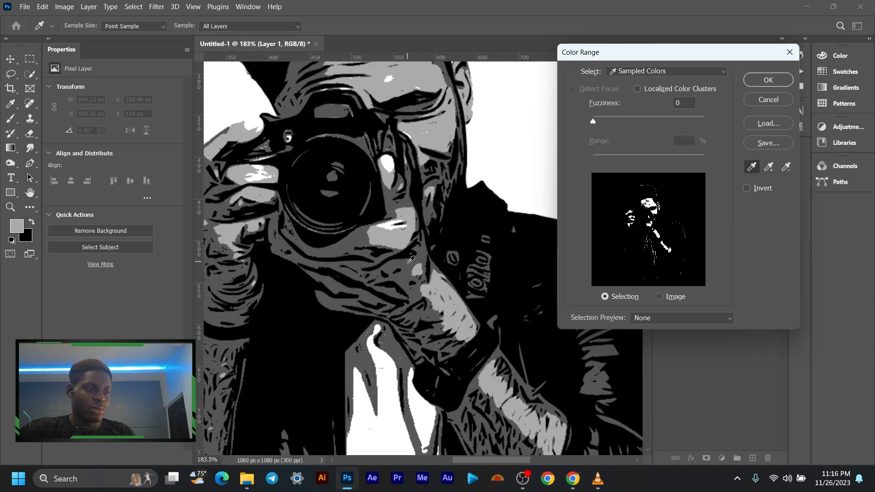
{"action": "left_click", "coordinate": [412, 261]}
{"action": "scroll", "coordinate": [415, 263], "scroll_direction": "down", "scroll_amount": 5}
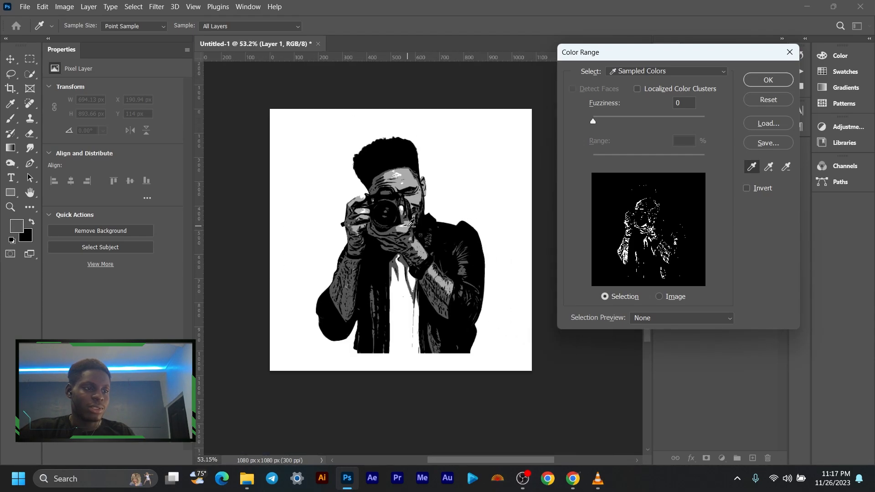
{"action": "left_click", "coordinate": [769, 79]}
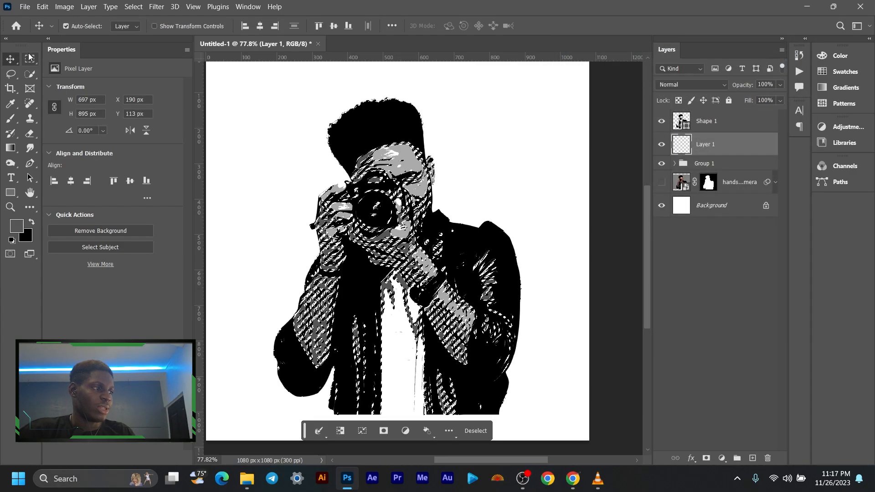
- Convert the selection of dark grey areas into a work path with a 2-pixel tolerance and activate the Rectangle tool
{"action": "key", "text": "m"}
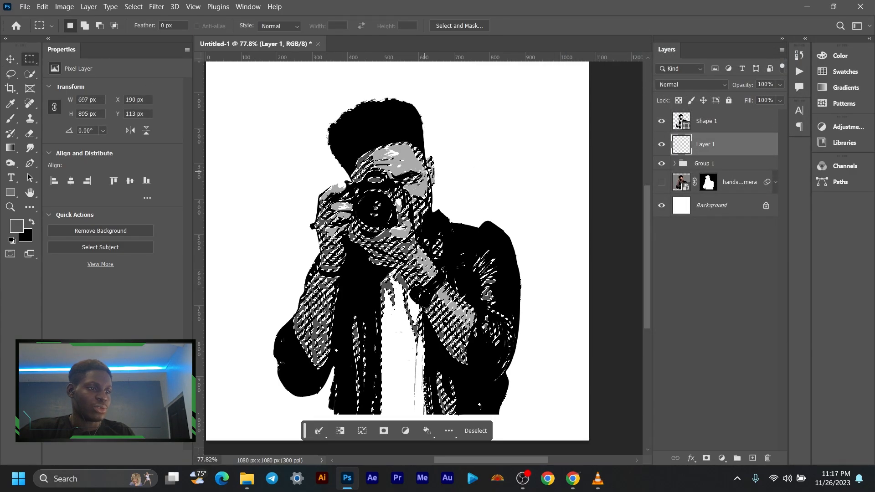
{"action": "right_click", "coordinate": [403, 163]}
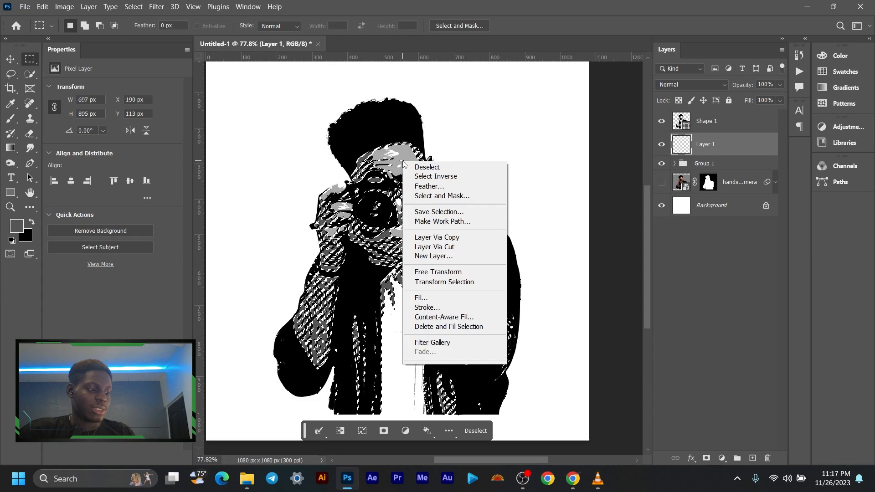
{"action": "left_click", "coordinate": [472, 227]}
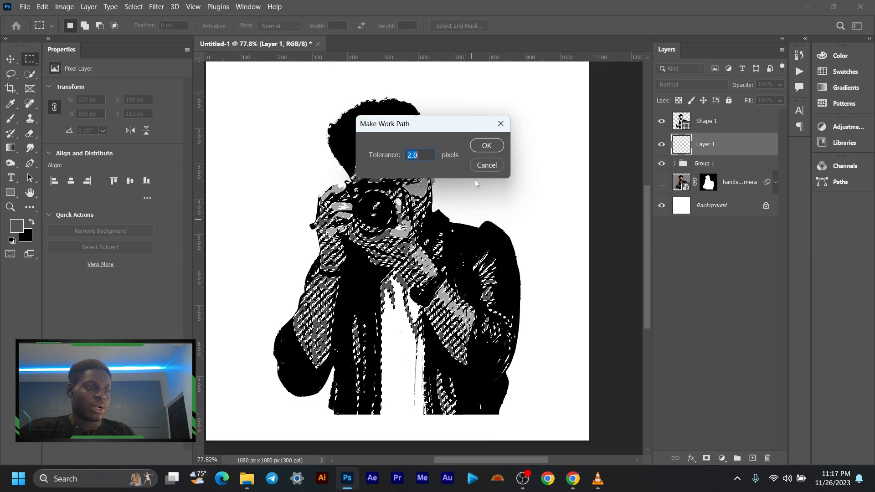
{"action": "left_click", "coordinate": [487, 146]}
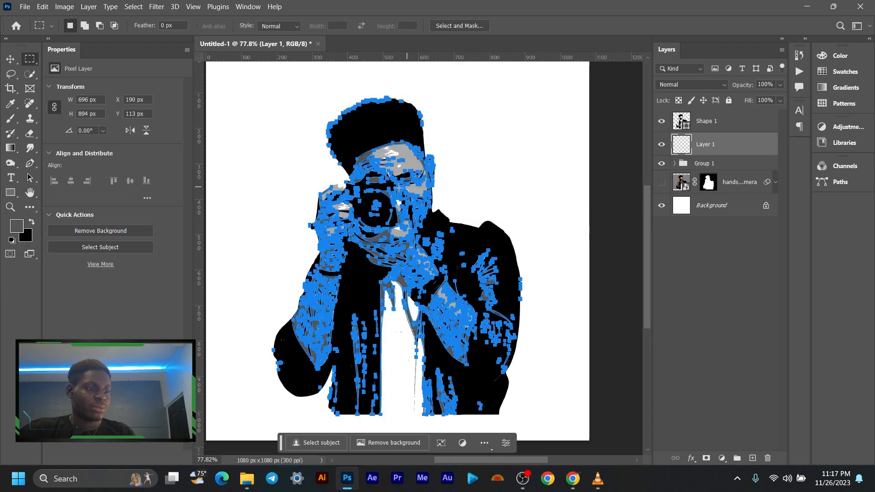
{"action": "left_click", "coordinate": [11, 193]}
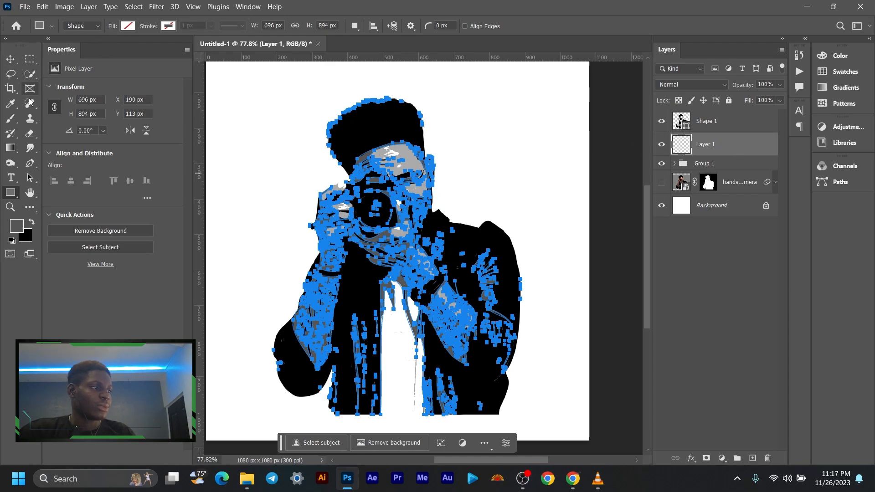
- Turn the work path of the dark grey areas into a shape layer using the Pen tool's Shape option
{"action": "scroll", "coordinate": [389, 184], "scroll_direction": "up", "scroll_amount": 1}
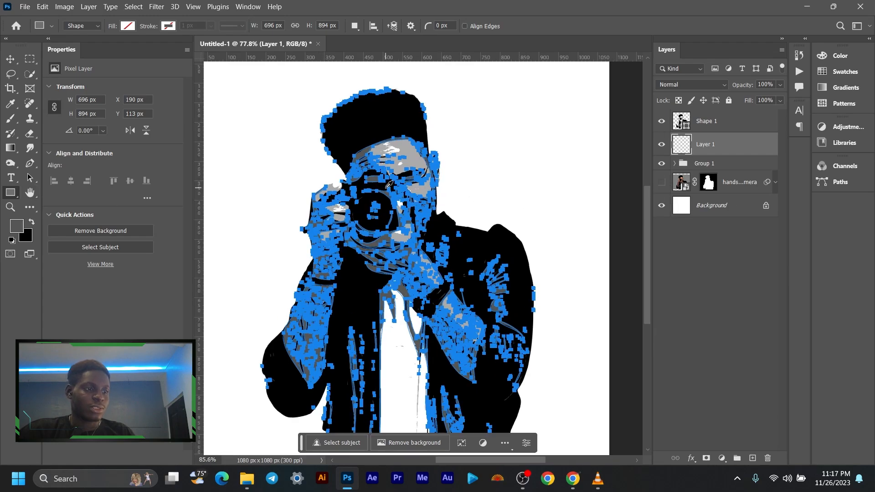
{"action": "scroll", "coordinate": [389, 184], "scroll_direction": "up", "scroll_amount": 3}
{"action": "scroll", "coordinate": [389, 185], "scroll_direction": "down", "scroll_amount": 4}
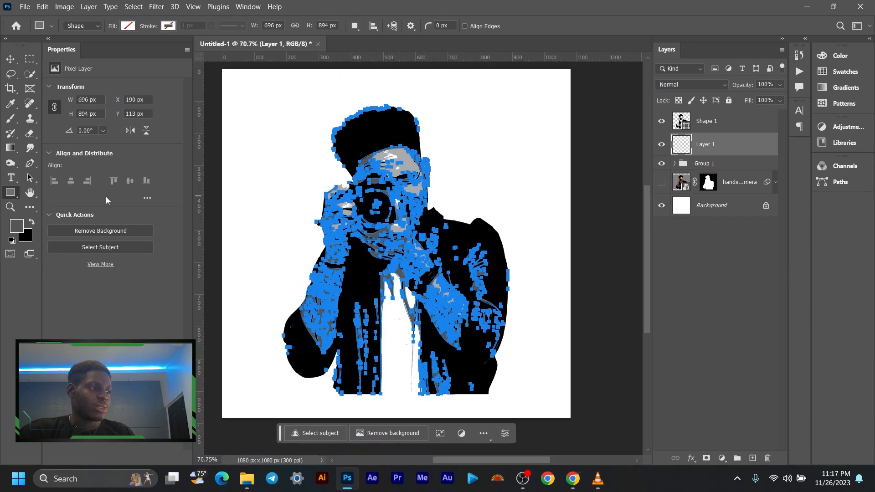
{"action": "left_click", "coordinate": [30, 163]}
{"action": "left_click", "coordinate": [88, 6]}
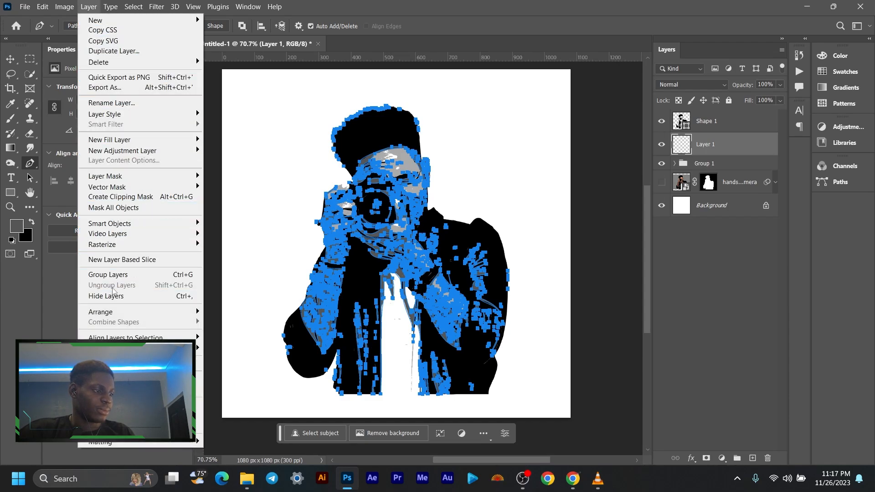
{"action": "left_click", "coordinate": [31, 161]}
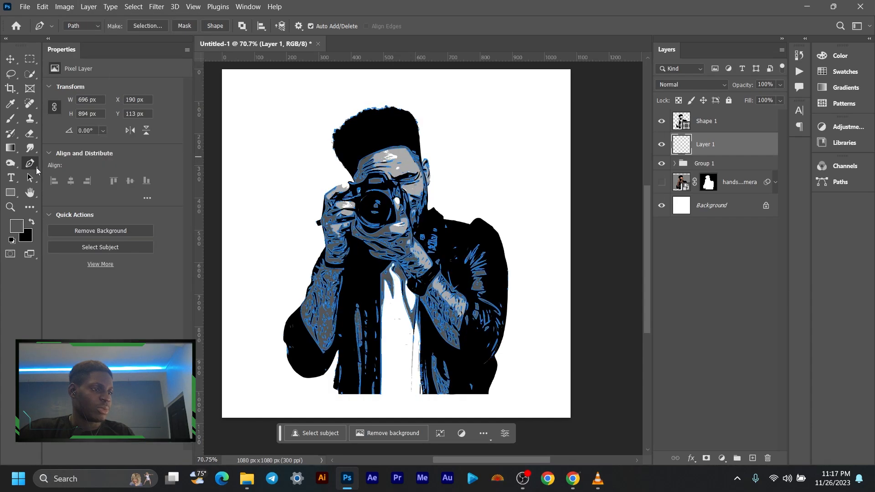
{"action": "left_click", "coordinate": [215, 26]}
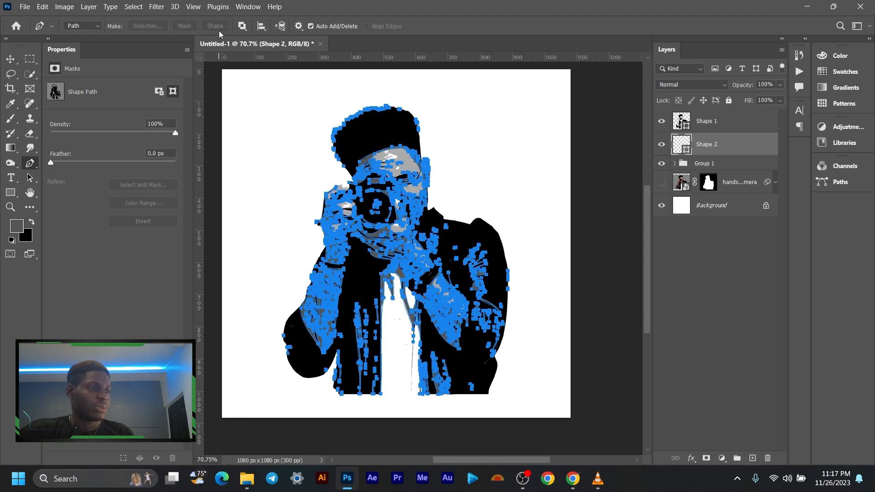
- Fill the new shape layer with the recently used dark grey and switch to the Move tool to hide its path
{"action": "left_click", "coordinate": [11, 193]}
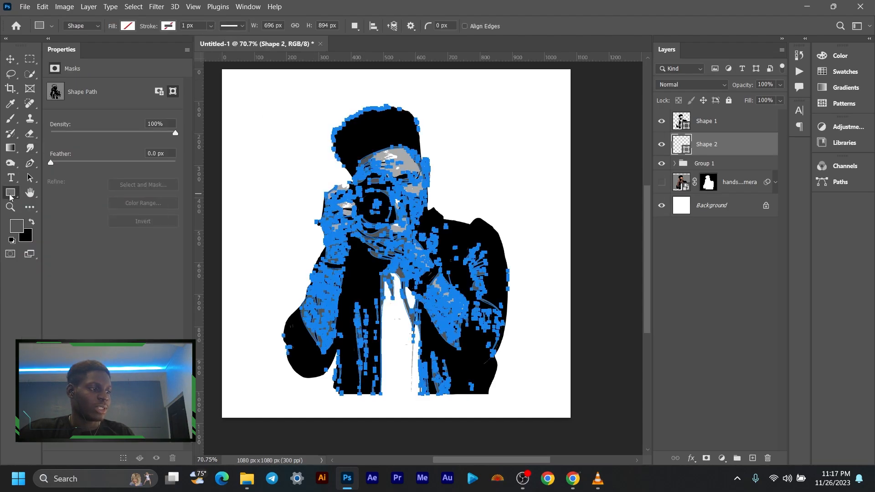
{"action": "left_click", "coordinate": [128, 26]}
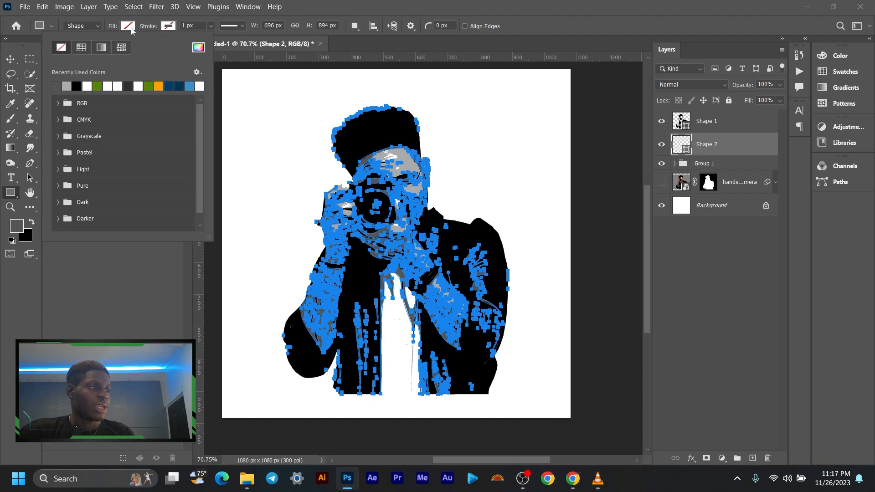
{"action": "left_click", "coordinate": [58, 86]}
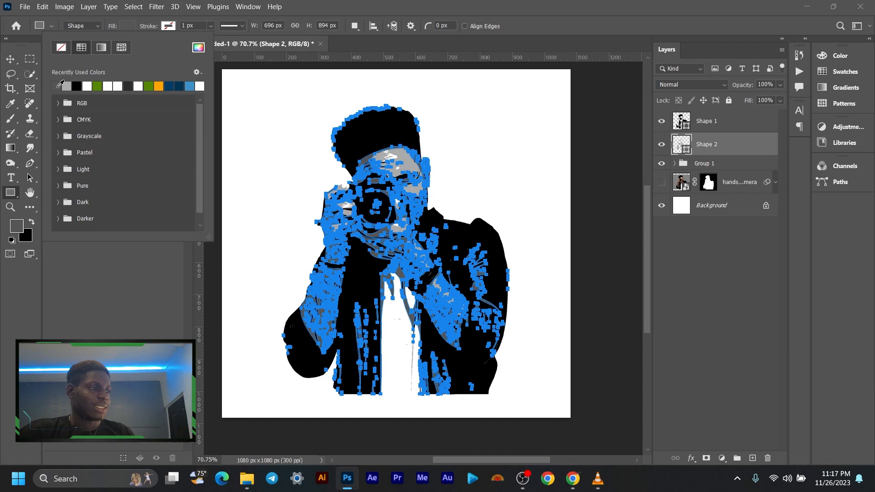
{"action": "left_click", "coordinate": [10, 59]}
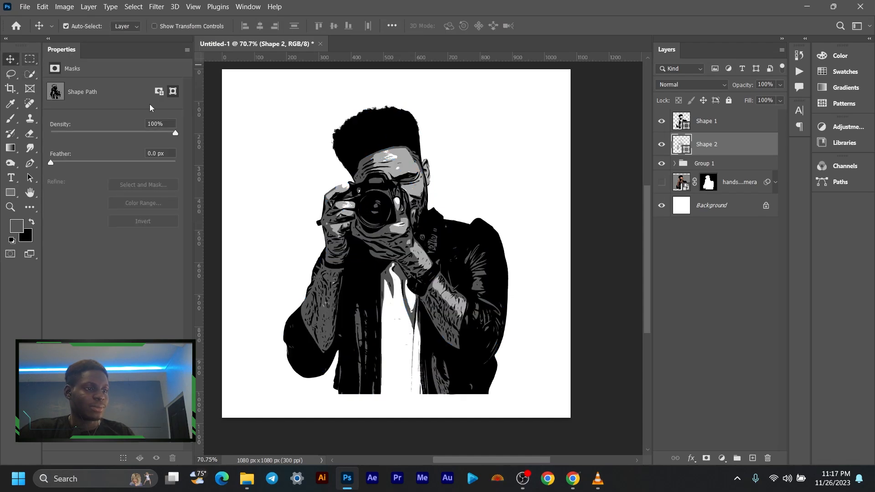
- Inspect the black and dark grey shapes up close with Group 1 hidden, and show the group again
{"action": "left_click", "coordinate": [662, 167]}
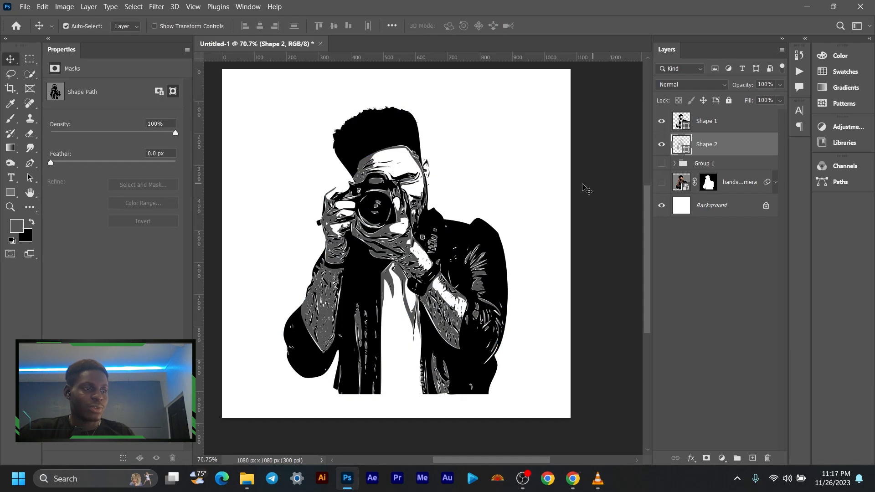
{"action": "scroll", "coordinate": [422, 194], "scroll_direction": "down", "scroll_amount": 2}
{"action": "scroll", "coordinate": [406, 196], "scroll_direction": "up", "scroll_amount": 4}
{"action": "scroll", "coordinate": [400, 196], "scroll_direction": "up", "scroll_amount": 1}
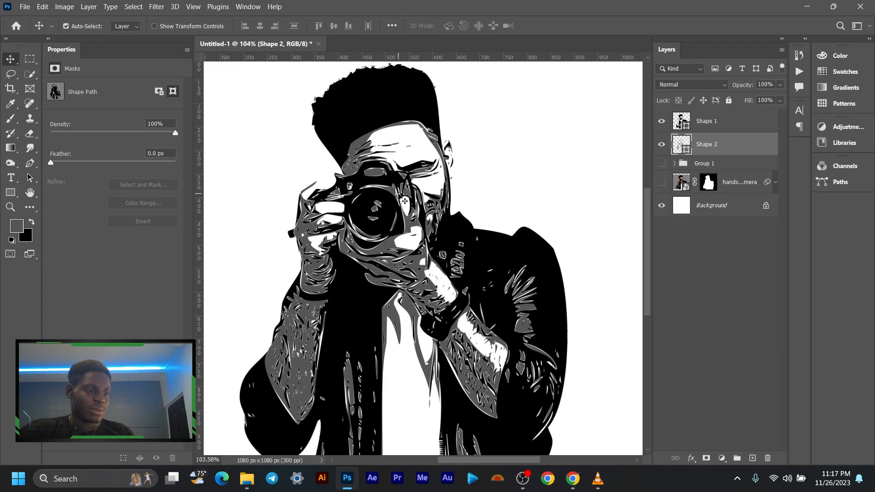
{"action": "scroll", "coordinate": [404, 200], "scroll_direction": "down", "scroll_amount": 2}
{"action": "scroll", "coordinate": [404, 199], "scroll_direction": "up", "scroll_amount": 4}
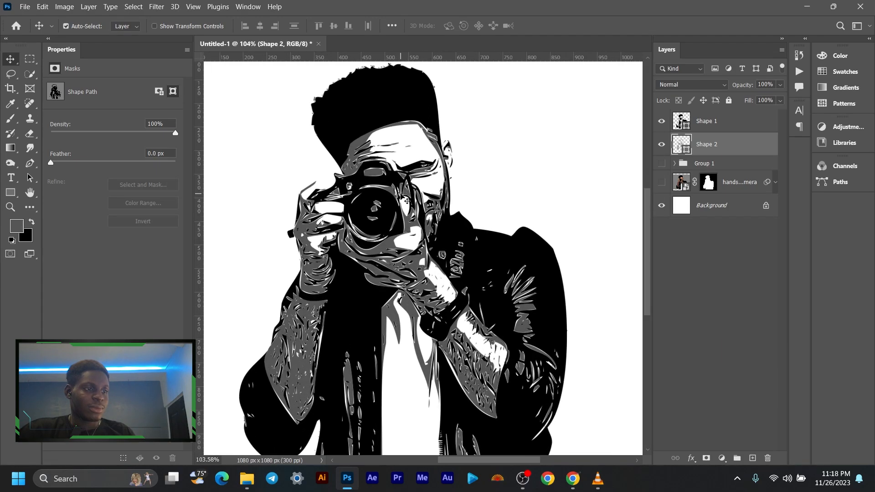
{"action": "scroll", "coordinate": [403, 198], "scroll_direction": "down", "scroll_amount": 3}
{"action": "scroll", "coordinate": [402, 197], "scroll_direction": "down", "scroll_amount": 1}
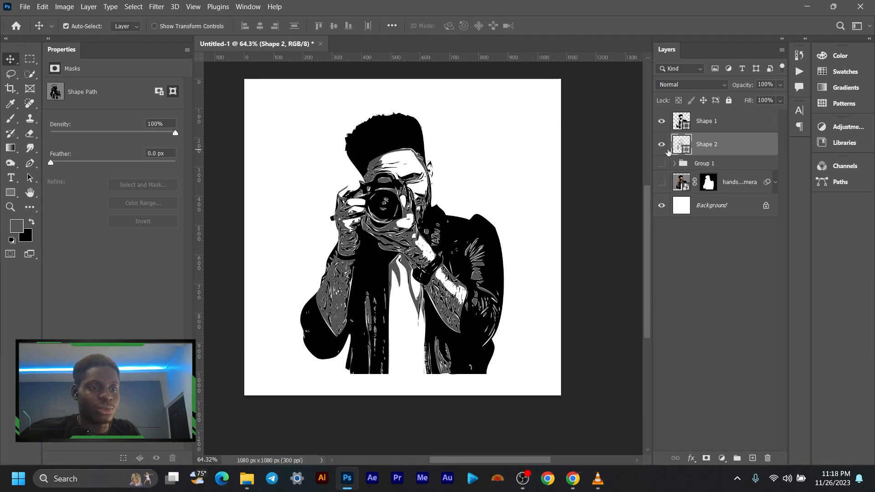
{"action": "left_click", "coordinate": [662, 162]}
{"action": "scroll", "coordinate": [402, 182], "scroll_direction": "up", "scroll_amount": 5}
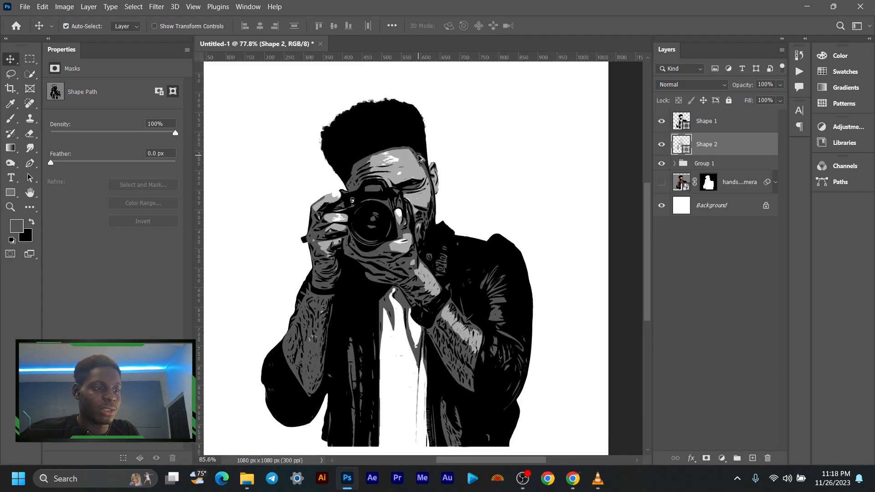
{"action": "scroll", "coordinate": [400, 180], "scroll_direction": "down", "scroll_amount": 3}
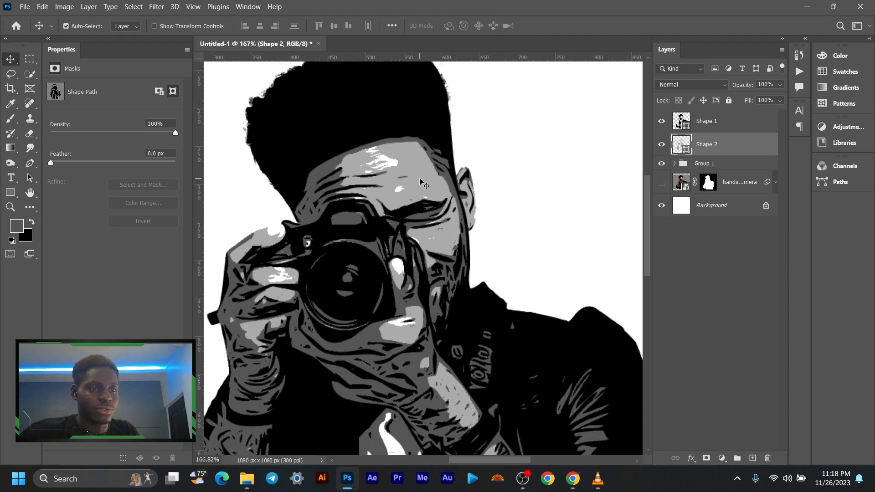
- Add an empty layer directly above Group 1 and select the figure's light grey areas using Color Range with sampled colors and fuzziness 0
{"action": "left_click", "coordinate": [737, 164]}
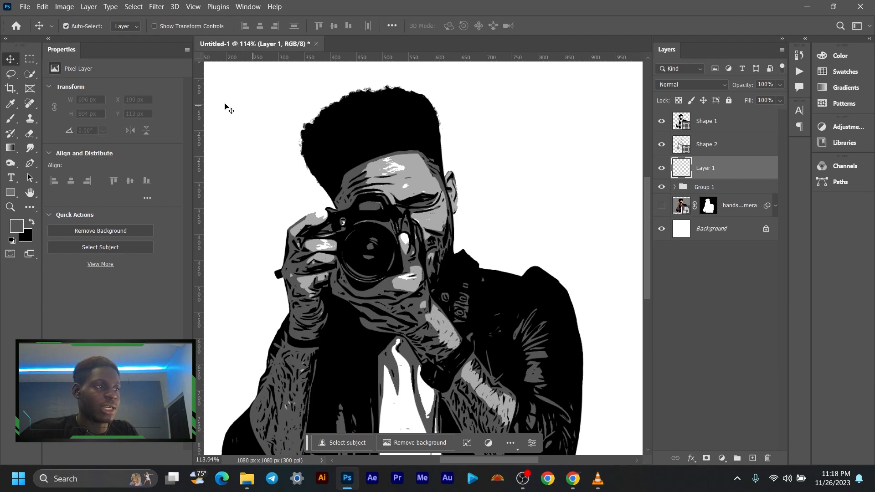
{"action": "left_click", "coordinate": [134, 7]}
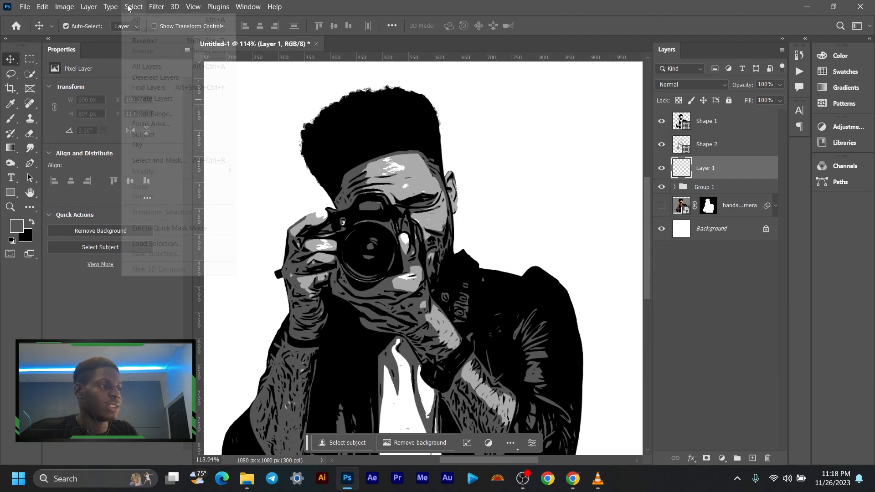
{"action": "left_click", "coordinate": [167, 113]}
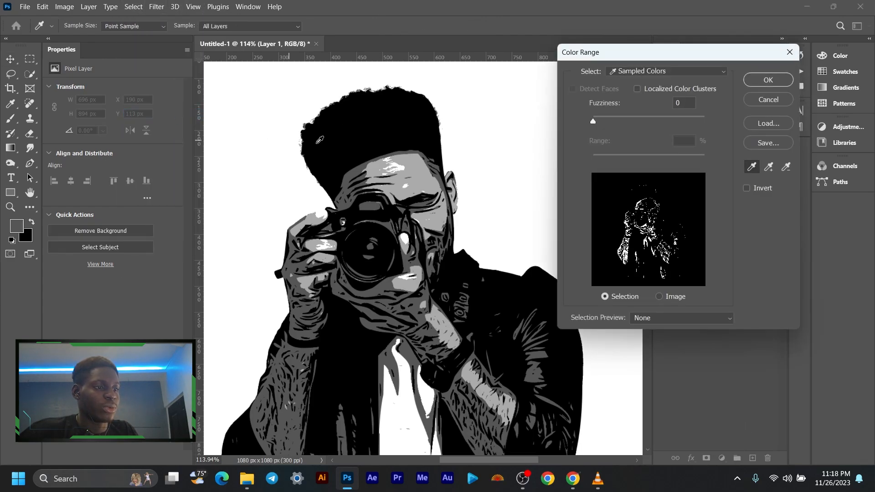
{"action": "left_click", "coordinate": [422, 171]}
{"action": "left_click", "coordinate": [768, 80]}
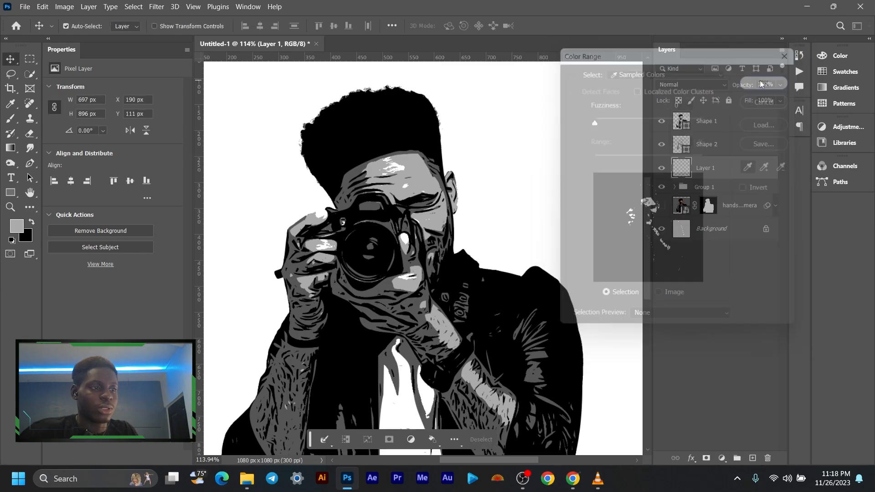
- Convert the selection of light grey areas into a work path with a 2-pixel tolerance using the Rectangular Marquee tool
{"action": "left_click", "coordinate": [396, 155]}
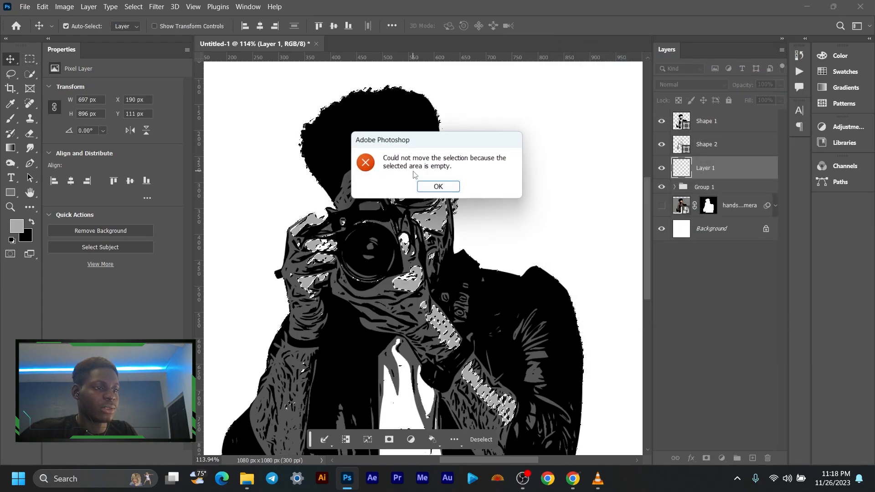
{"action": "key", "text": "Return"}
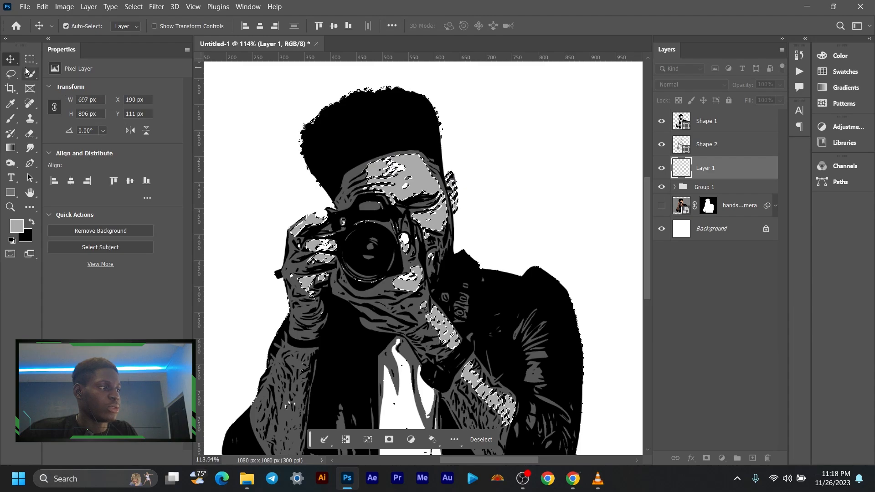
{"action": "key", "text": "m"}
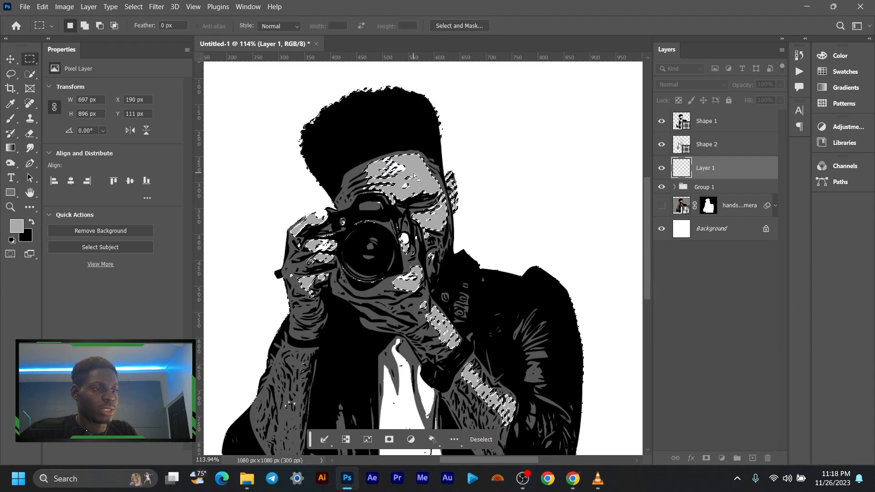
{"action": "right_click", "coordinate": [414, 174]}
{"action": "left_click", "coordinate": [474, 234]}
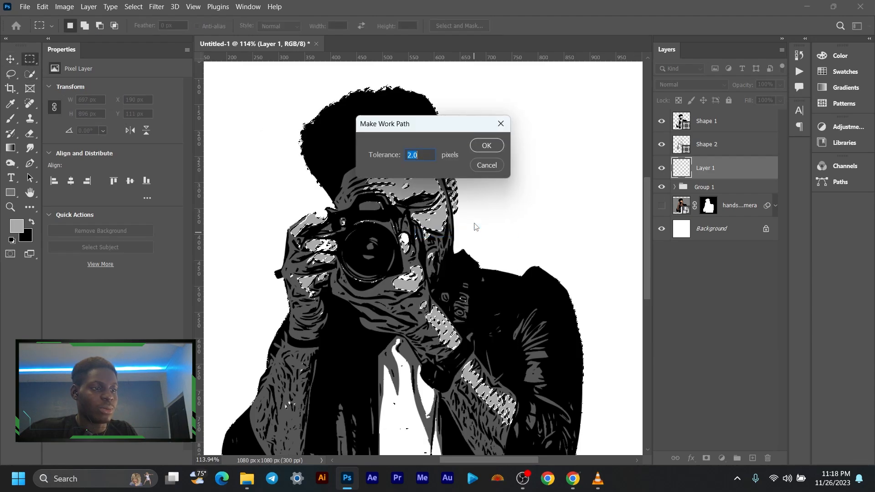
{"action": "left_click", "coordinate": [486, 145]}
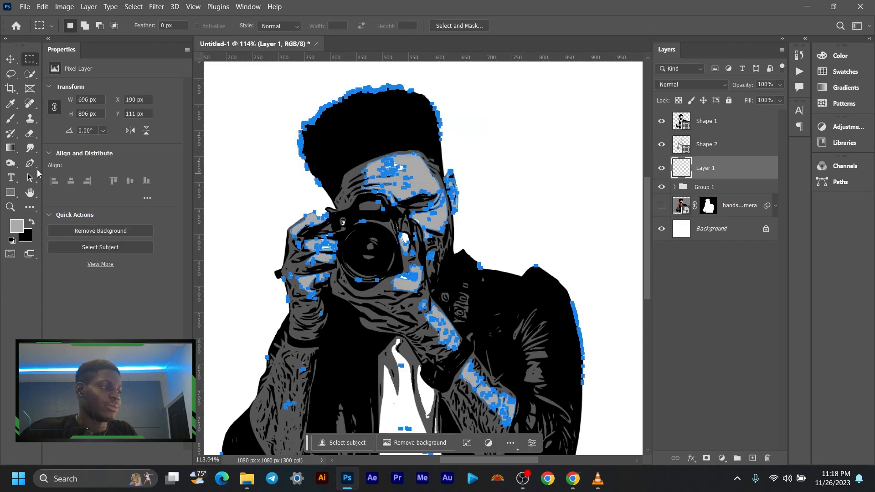
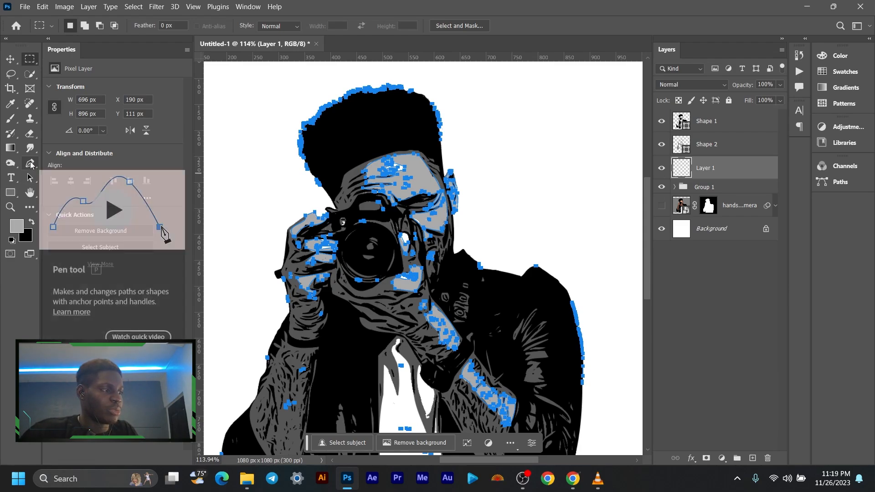
- Turn the work path into a shape layer, fill it with the recently used light grey, and switch to the Move tool
{"action": "left_click", "coordinate": [29, 165]}
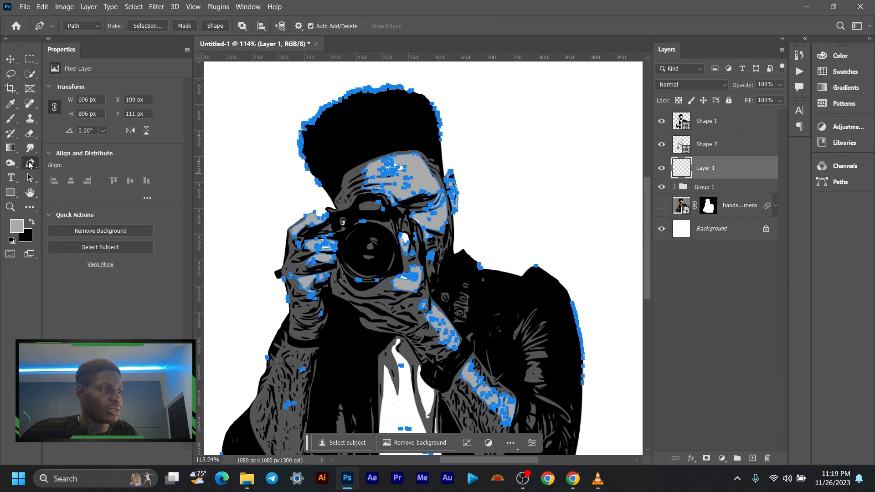
{"action": "left_click", "coordinate": [214, 26]}
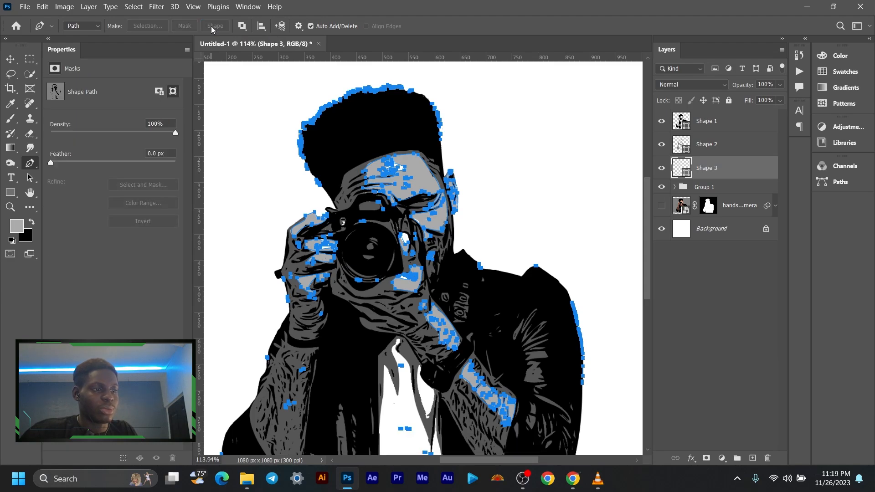
{"action": "left_click", "coordinate": [11, 195]}
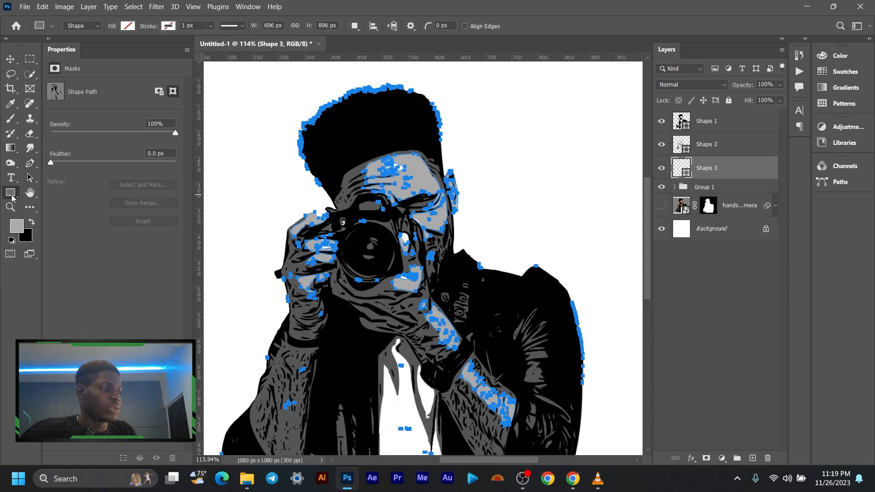
{"action": "left_click", "coordinate": [127, 27]}
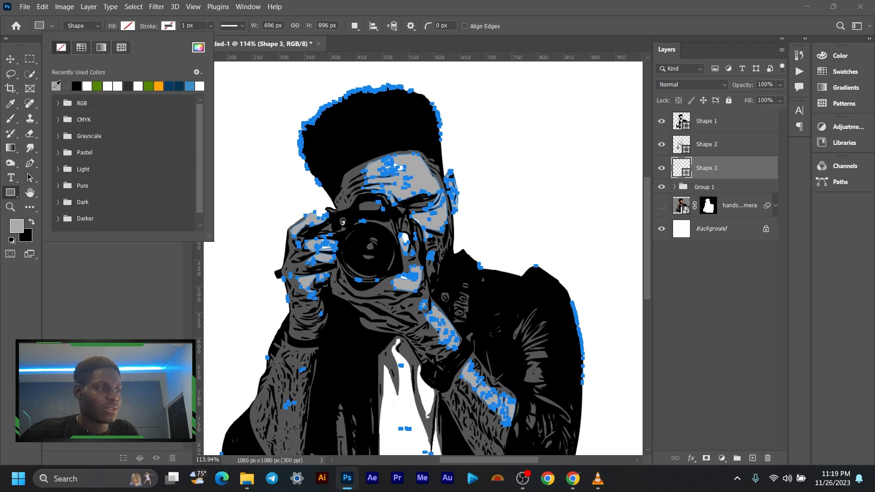
{"action": "left_click", "coordinate": [57, 86]}
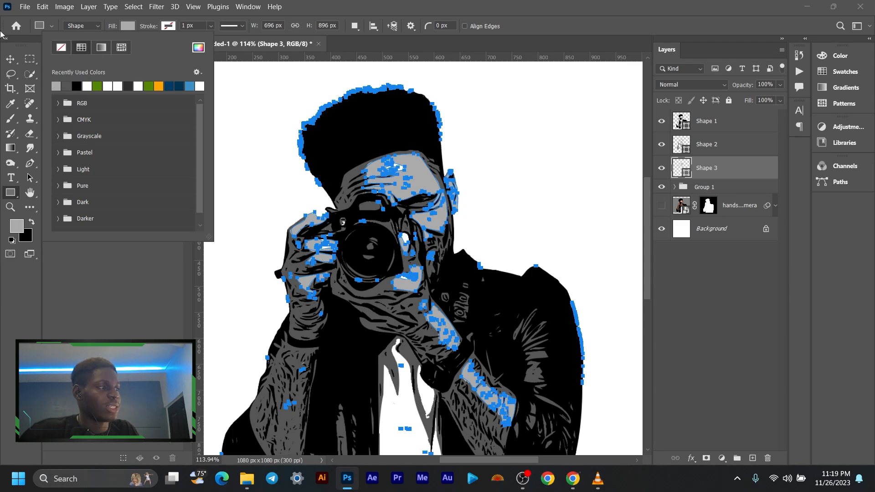
{"action": "left_click", "coordinate": [10, 59]}
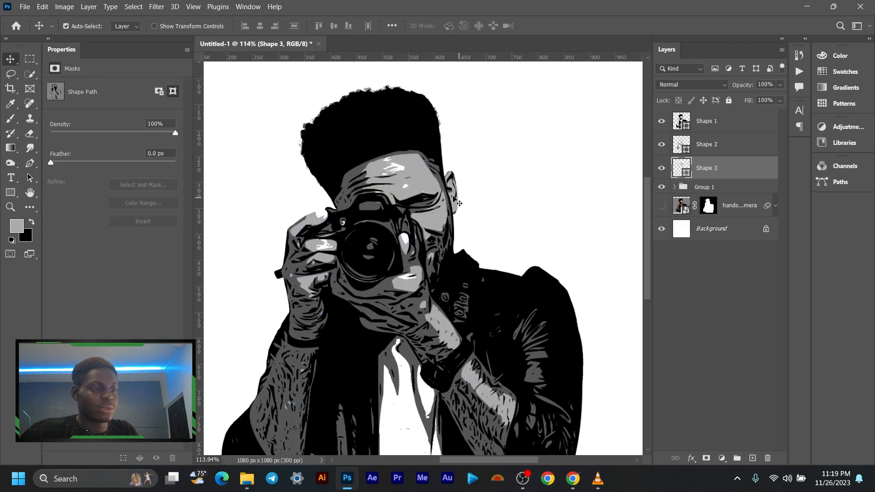
- Examine the three shape layers with Group 1 hidden, toggling Shape 2 and Shape 3, then show Group 1 again and check the face up close
{"action": "left_click", "coordinate": [662, 187]}
{"action": "scroll", "coordinate": [439, 205], "scroll_direction": "down", "scroll_amount": 5}
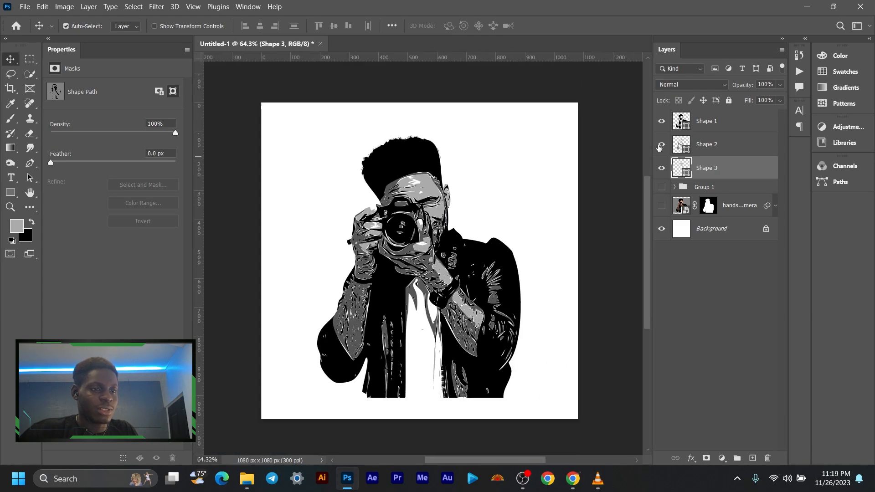
{"action": "left_click", "coordinate": [661, 145]}
{"action": "left_click", "coordinate": [662, 145]}
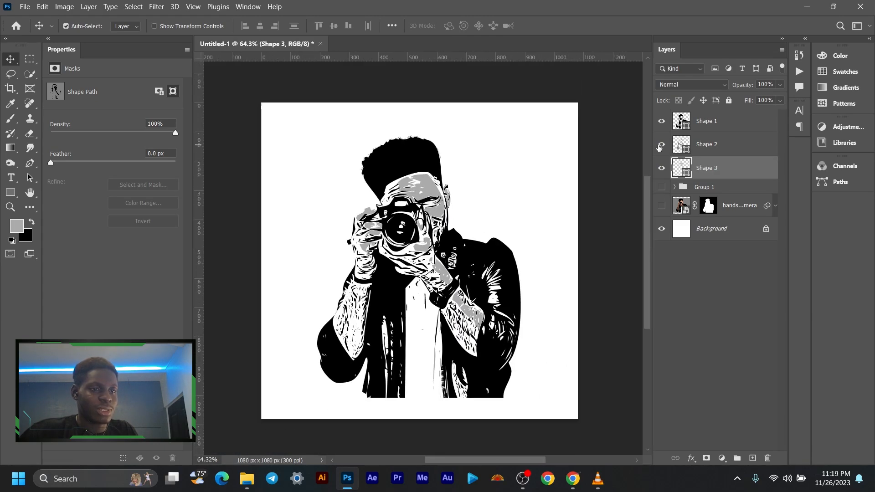
{"action": "left_click", "coordinate": [662, 168]}
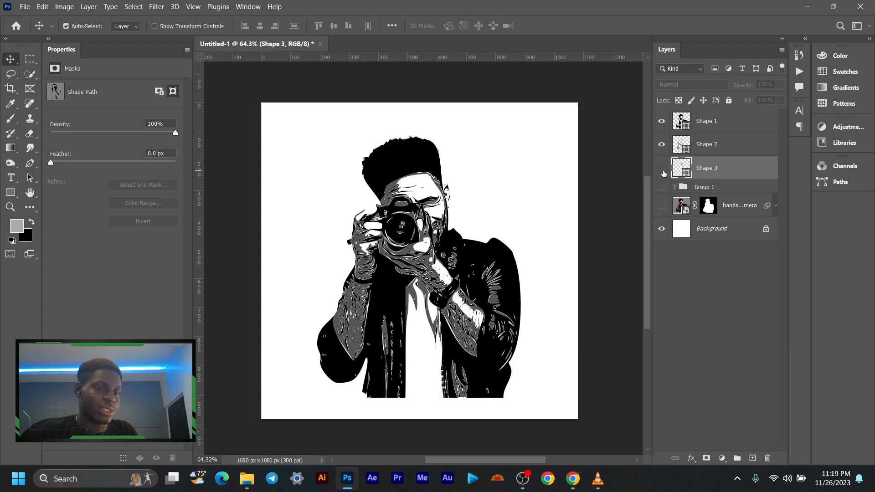
{"action": "left_click", "coordinate": [662, 169]}
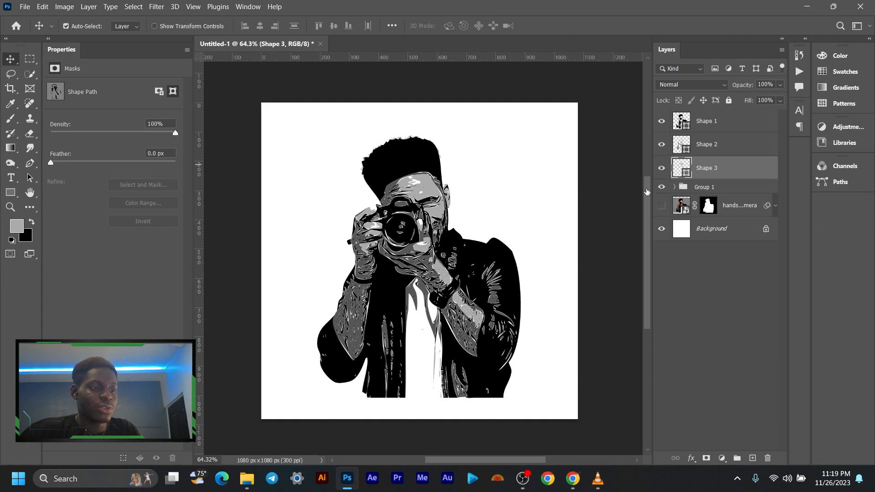
{"action": "scroll", "coordinate": [420, 181], "scroll_direction": "up", "scroll_amount": 5}
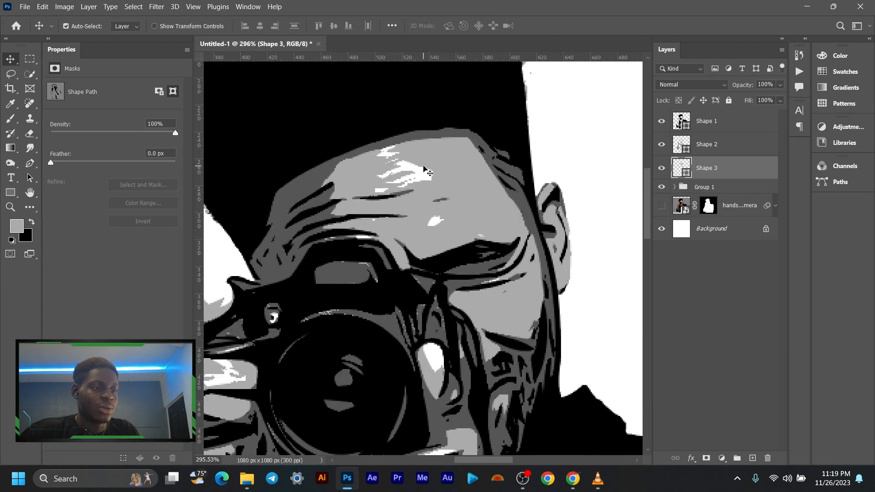
{"action": "scroll", "coordinate": [422, 175], "scroll_direction": "down", "scroll_amount": 4}
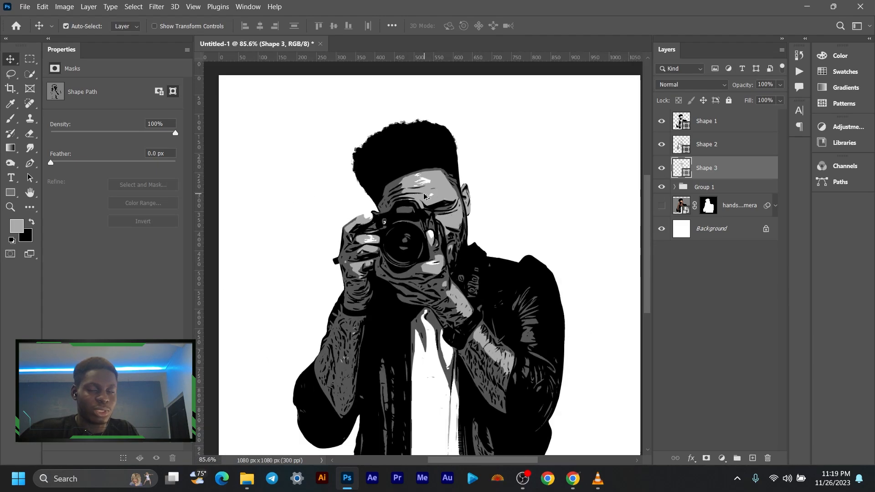
{"action": "scroll", "coordinate": [424, 196], "scroll_direction": "down", "scroll_amount": 3}
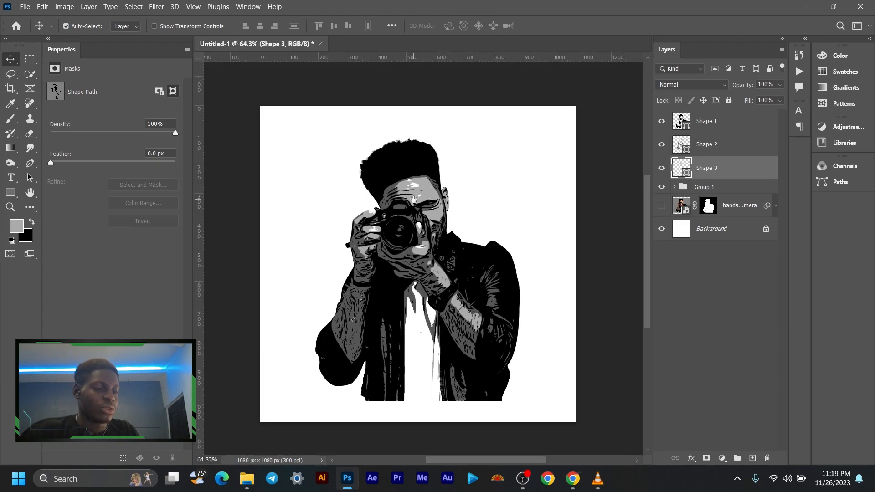
{"action": "left_click_drag", "start_coordinate": [416, 213], "coordinate": [418, 205]}
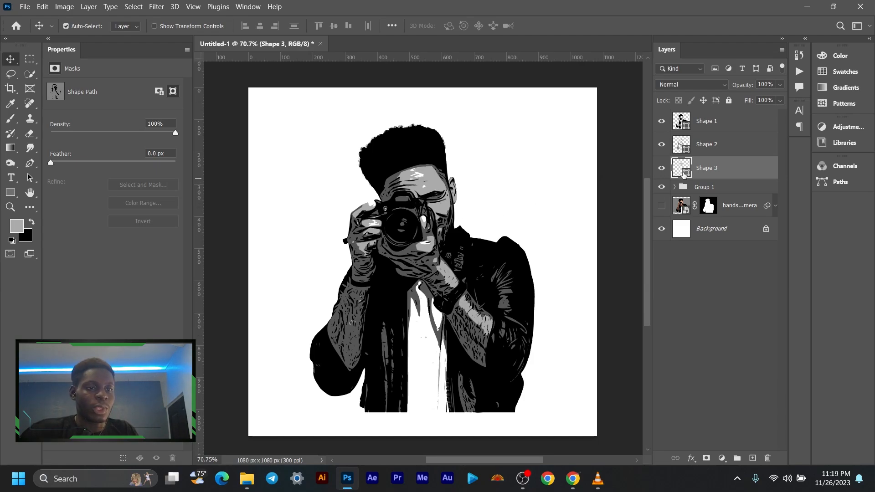
- Group the Shape 1, Shape 2 and Shape 3 layers together and hide Group 1
{"action": "left_click", "coordinate": [721, 126], "text": "shift"}
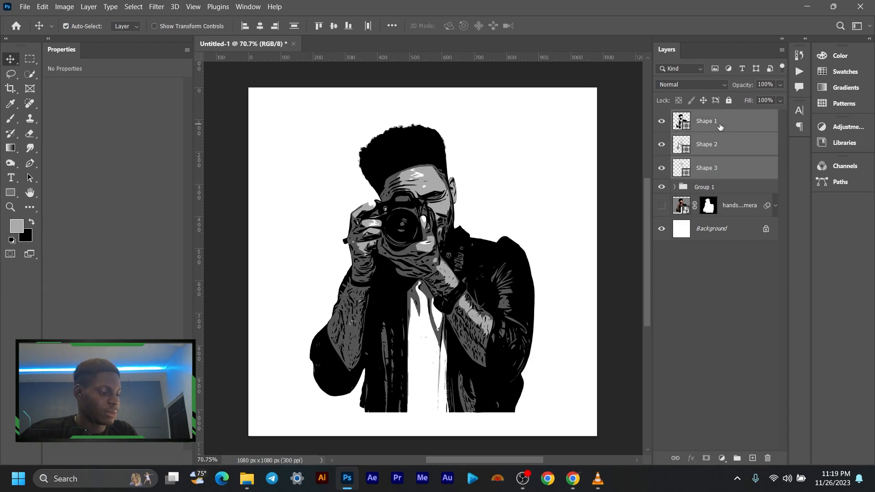
{"action": "left_click", "coordinate": [713, 171]}
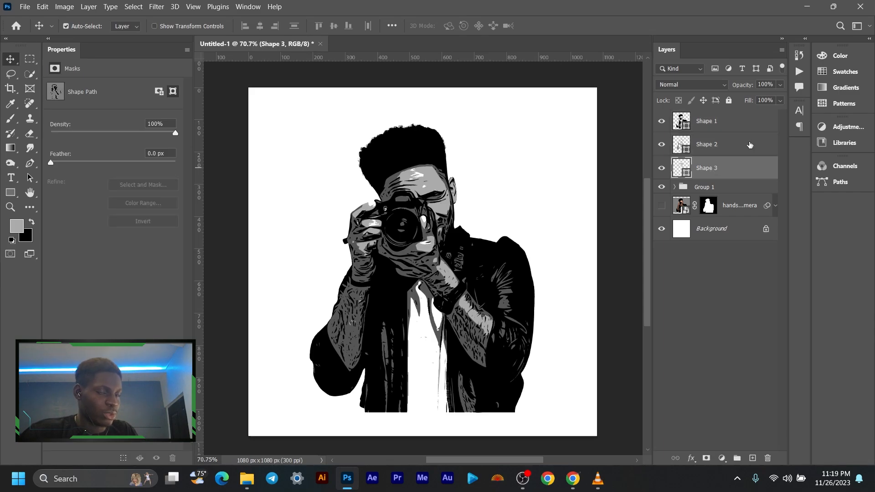
{"action": "left_click", "coordinate": [736, 128], "text": "shift"}
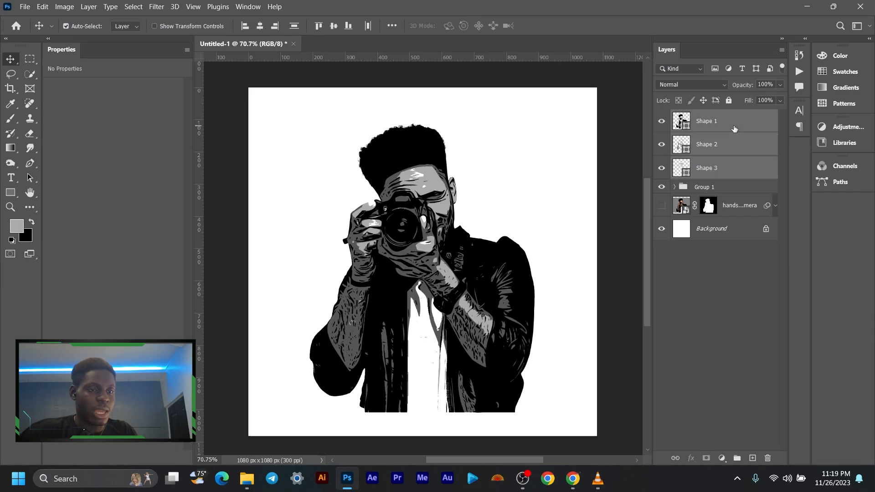
{"action": "key", "text": "ctrl+g"}
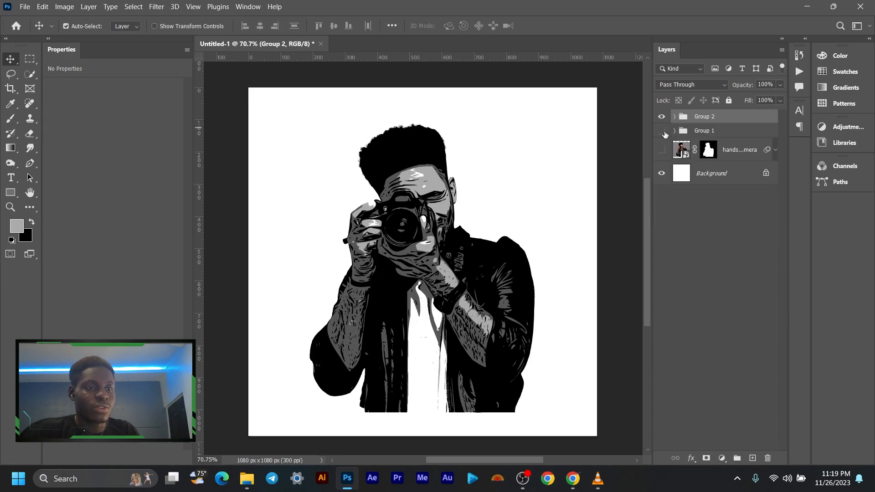
- Inspect the vector outlines of Shape 2 and Shape 1 up close using the Path Selection tool
{"action": "left_click", "coordinate": [434, 173]}
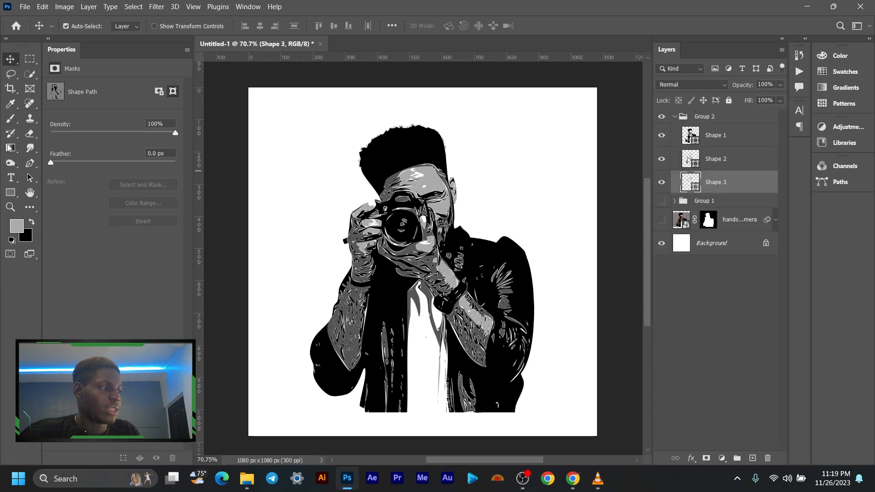
{"action": "left_click", "coordinate": [715, 167]}
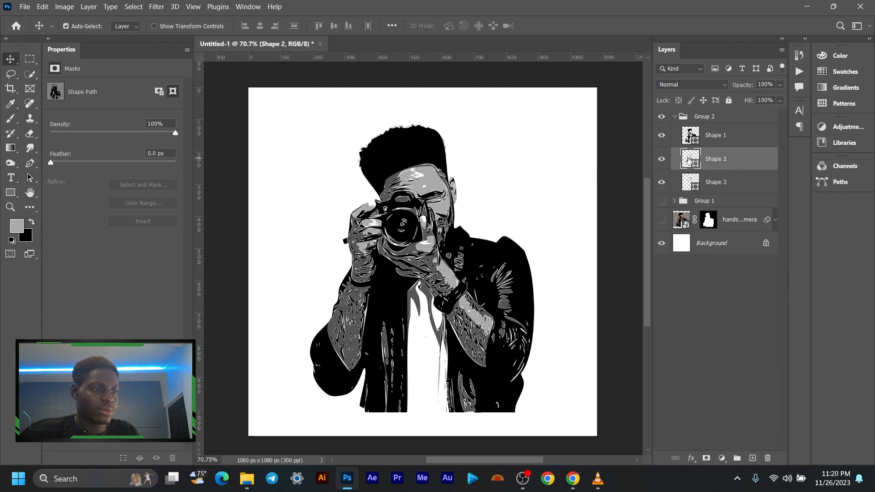
{"action": "left_click", "coordinate": [32, 181]}
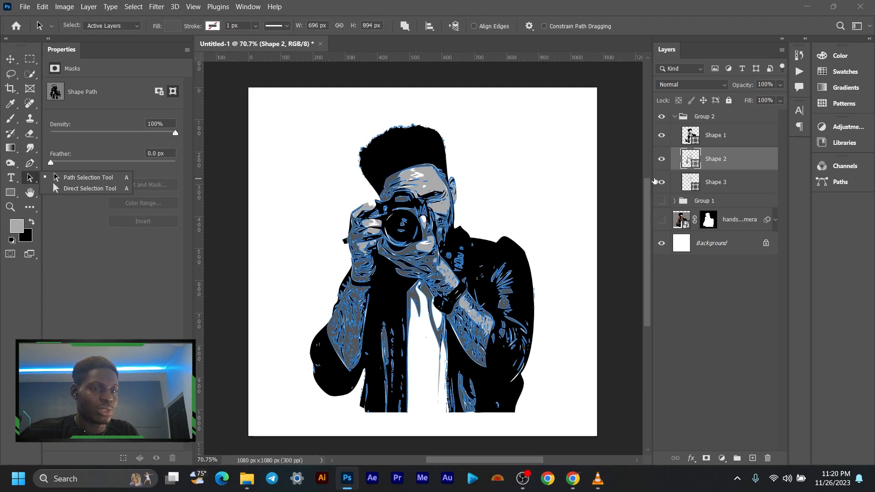
{"action": "left_click", "coordinate": [717, 141]}
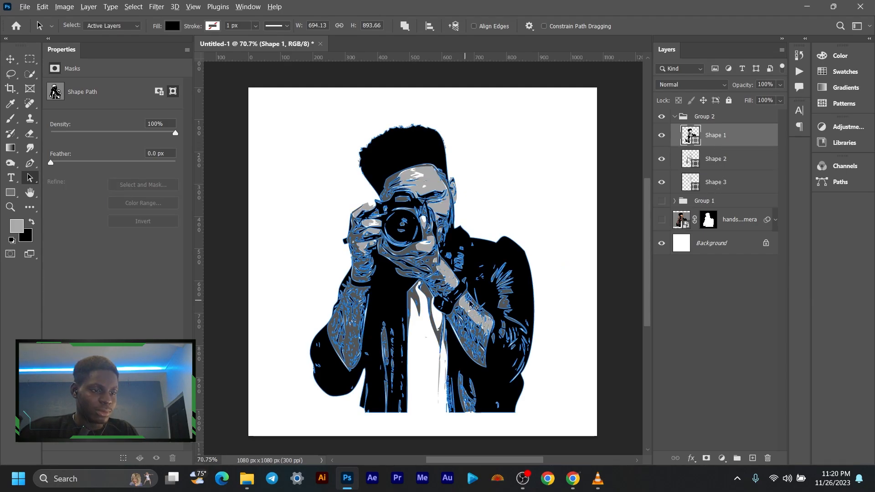
{"action": "scroll", "coordinate": [477, 304], "scroll_direction": "up", "scroll_amount": 10}
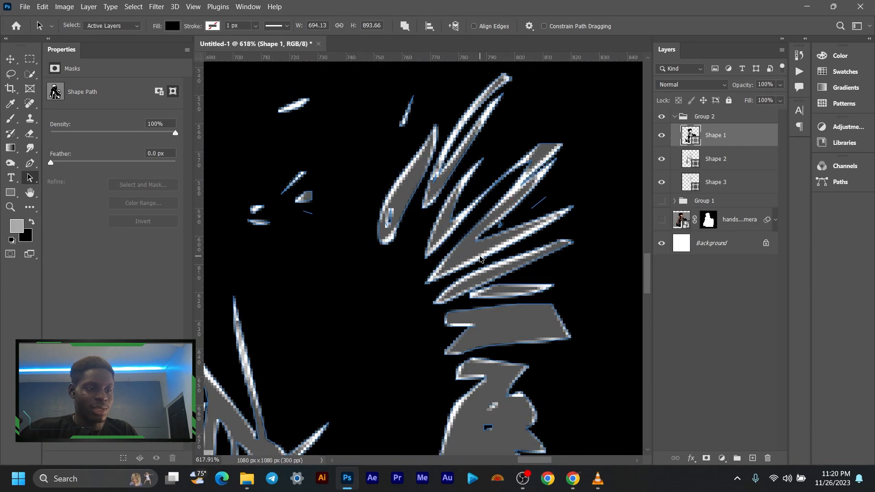
{"action": "scroll", "coordinate": [349, 212], "scroll_direction": "down", "scroll_amount": 6}
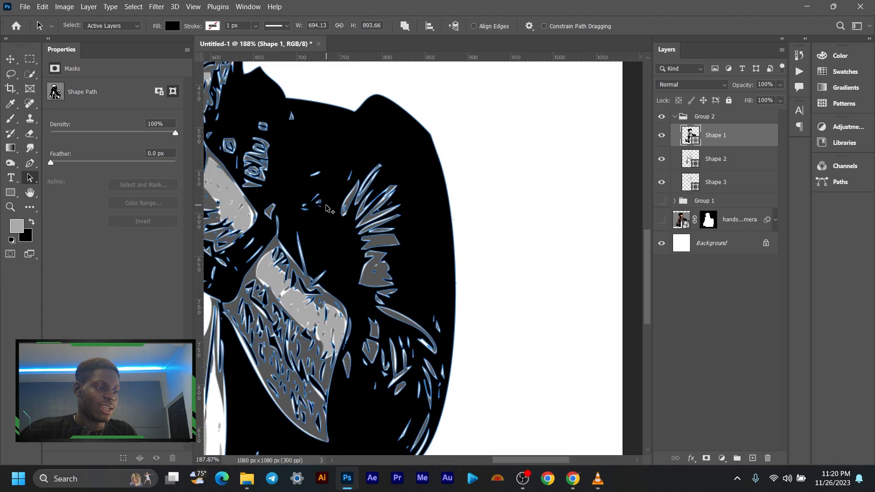
{"action": "scroll", "coordinate": [272, 242], "scroll_direction": "down", "scroll_amount": 2}
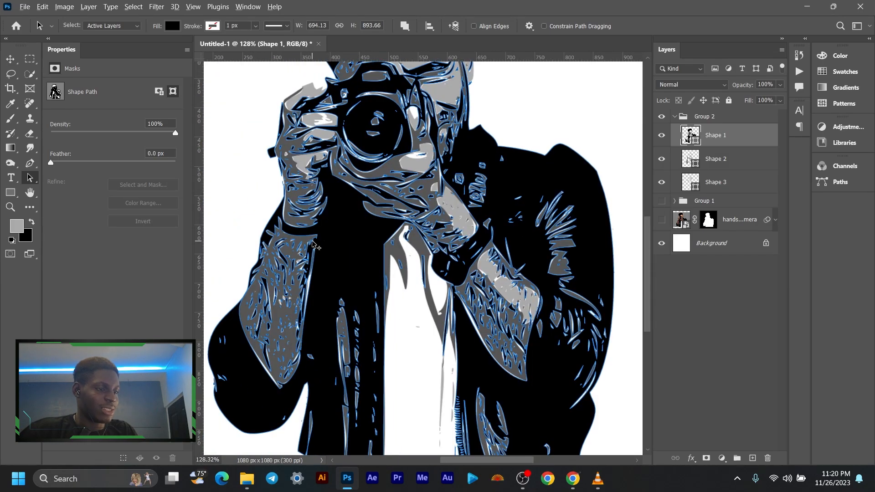
{"action": "scroll", "coordinate": [313, 245], "scroll_direction": "up", "scroll_amount": 7}
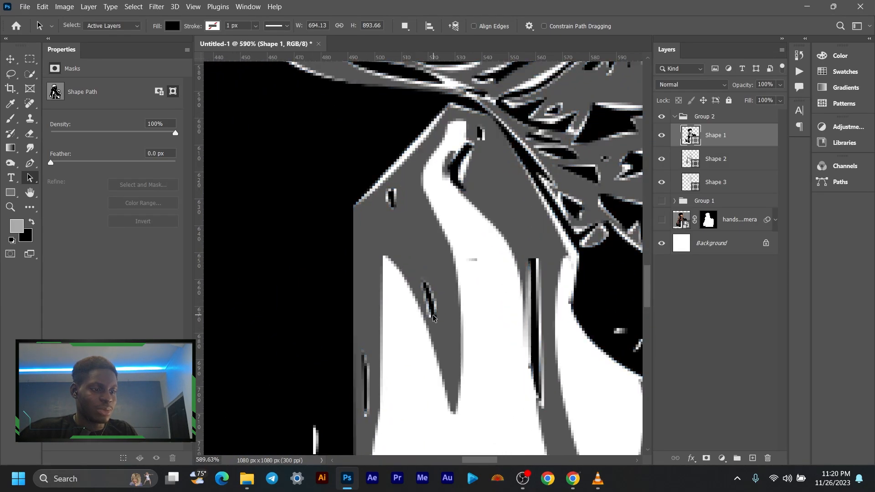
- Select the main black outline of Shape 1 near the shirt collar and nudge it slightly to the right
{"action": "left_click", "coordinate": [433, 316]}
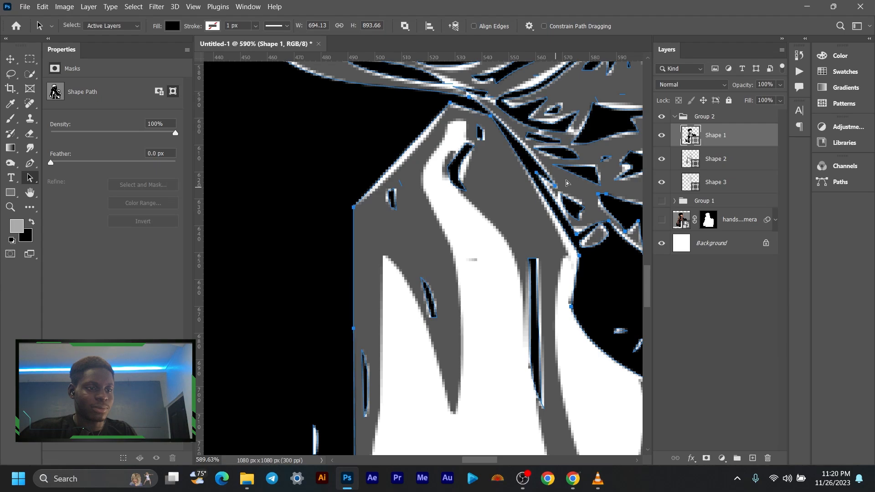
{"action": "key", "text": "Right"}
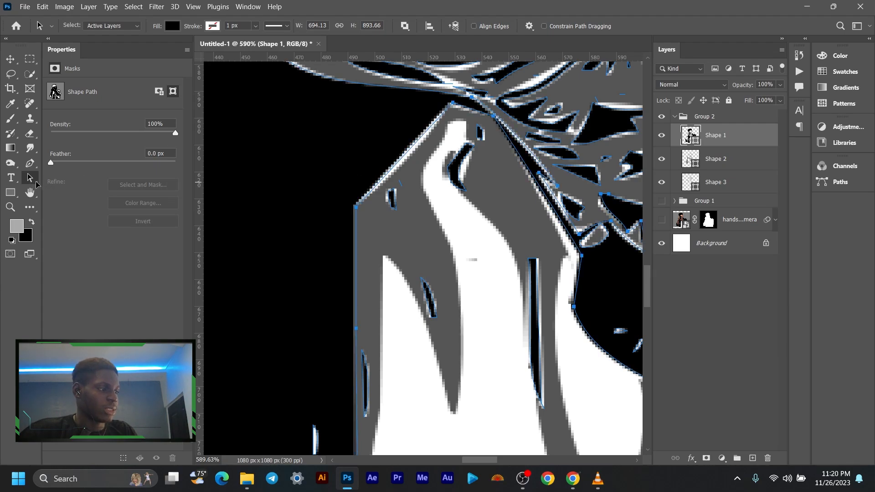
{"action": "left_click", "coordinate": [11, 60]}
- Try to adjust the Shape 1 outline beside the shirt with the Direct Selection tool, and undo the adjustment
{"action": "left_click", "coordinate": [34, 175]}
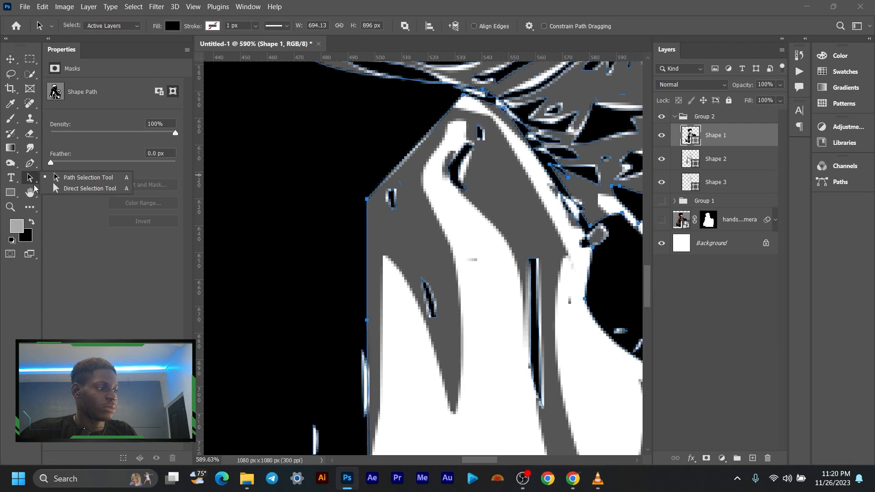
{"action": "left_click", "coordinate": [90, 191]}
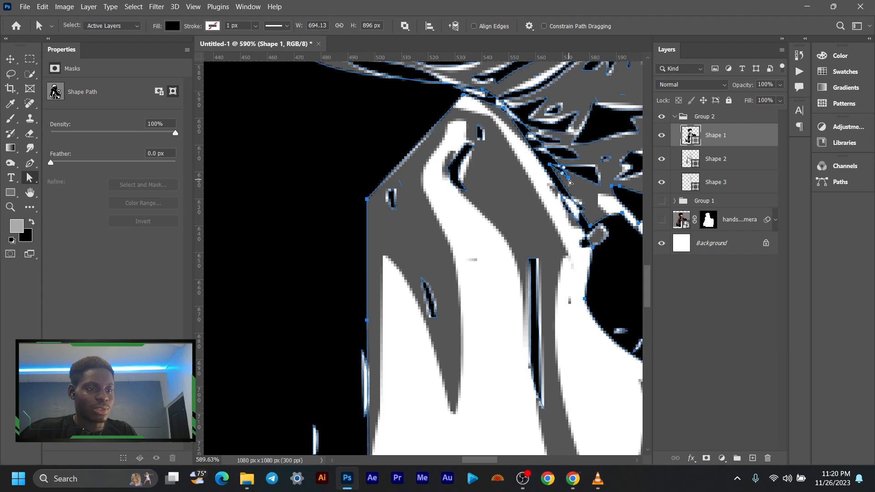
{"action": "left_click_drag", "start_coordinate": [569, 181], "coordinate": [548, 156]}
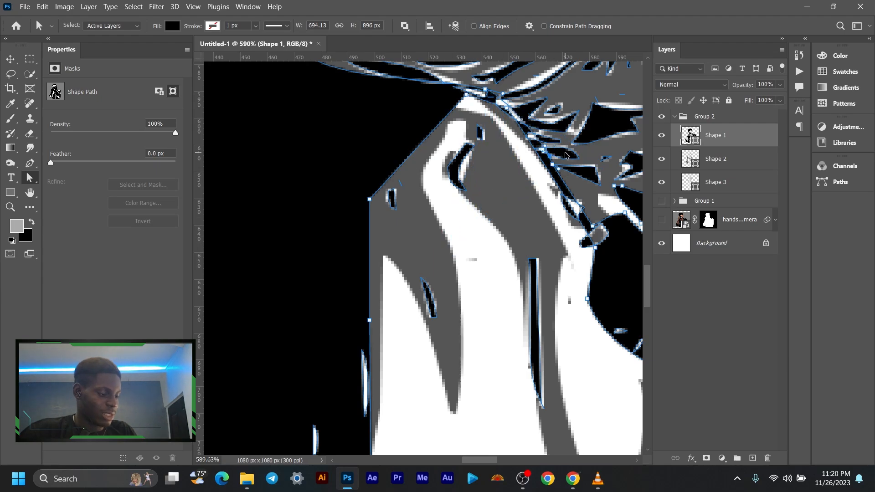
{"action": "key", "text": "ctrl+z"}
{"action": "scroll", "coordinate": [418, 163], "scroll_direction": "down", "scroll_amount": 10}
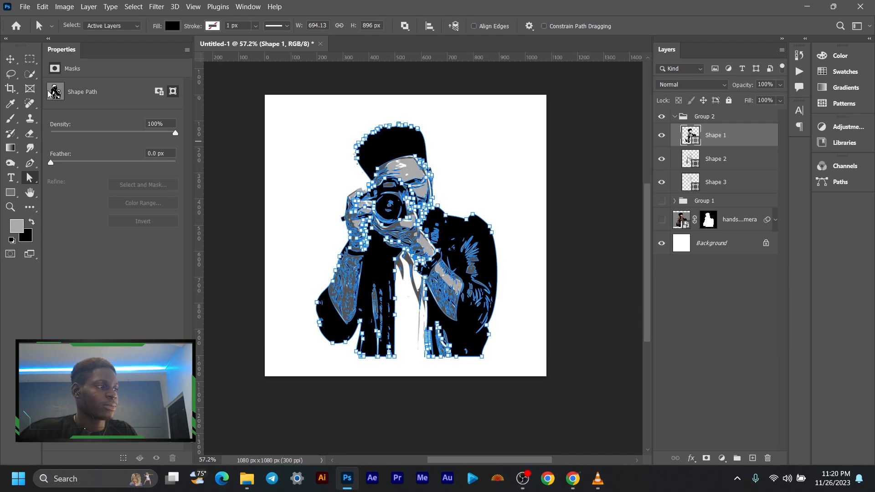
- Switch back to the Move tool, collapse Group 2 and keep the group selected
{"action": "left_click", "coordinate": [10, 58]}
{"action": "left_click", "coordinate": [697, 158]}
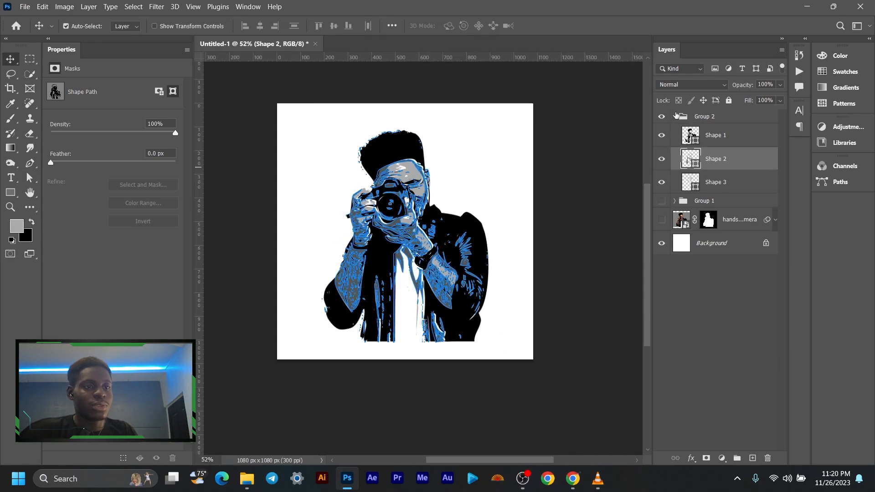
{"action": "left_click", "coordinate": [678, 118]}
{"action": "left_click", "coordinate": [675, 117]}
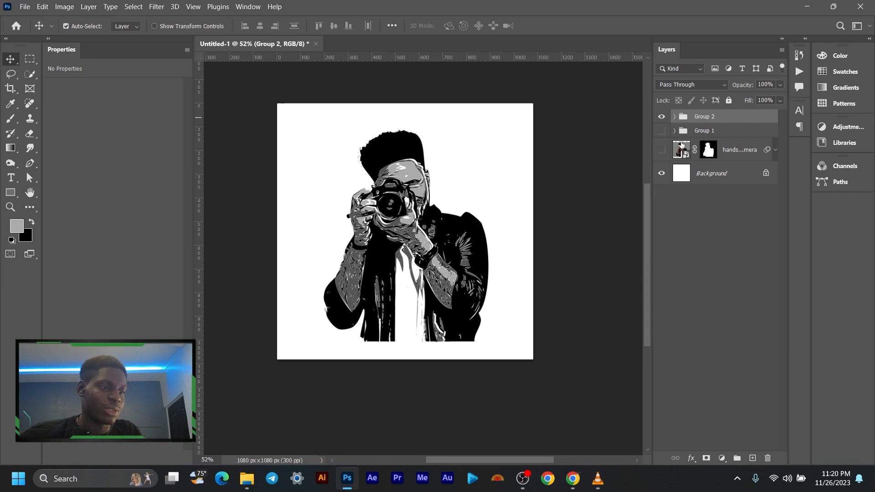
{"action": "scroll", "coordinate": [422, 188], "scroll_direction": "up", "scroll_amount": 5}
{"action": "key", "text": "ctrl"}
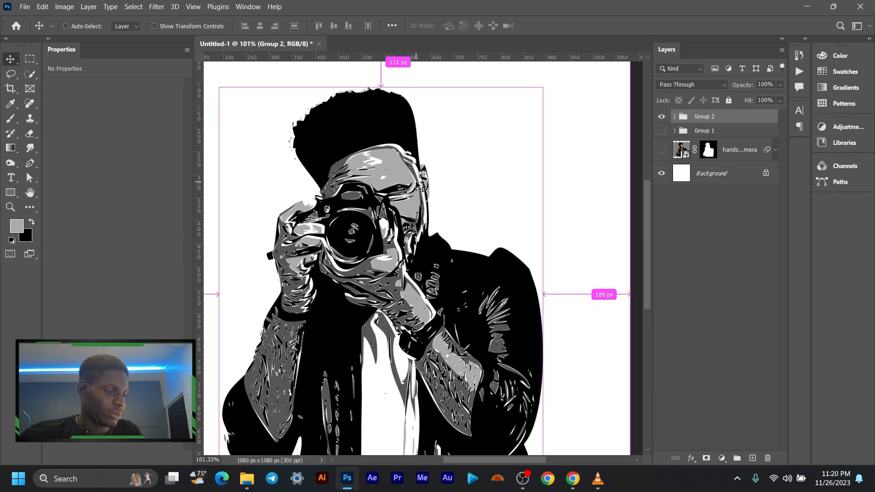
- Undo the last shift of the black outline in Group 2
{"action": "key", "text": "ctrl+z"}
{"action": "key", "text": "ctrl+z"}
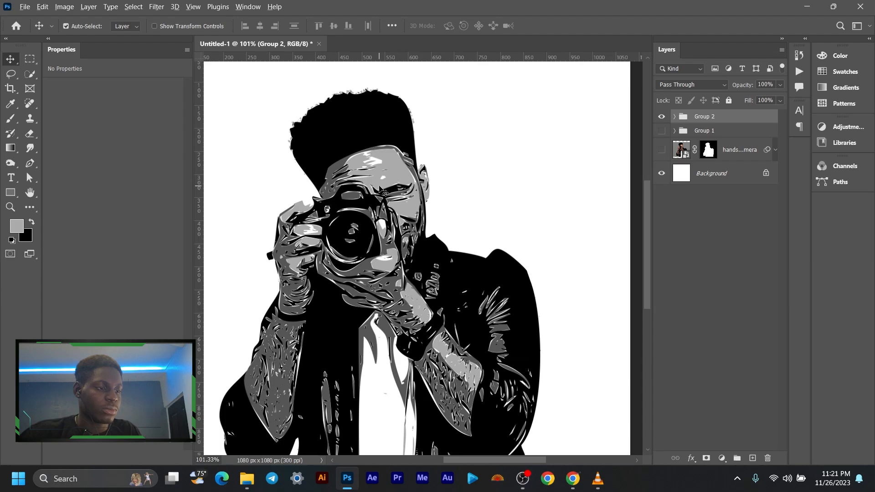
{"action": "scroll", "coordinate": [385, 191], "scroll_direction": "down", "scroll_amount": 3}
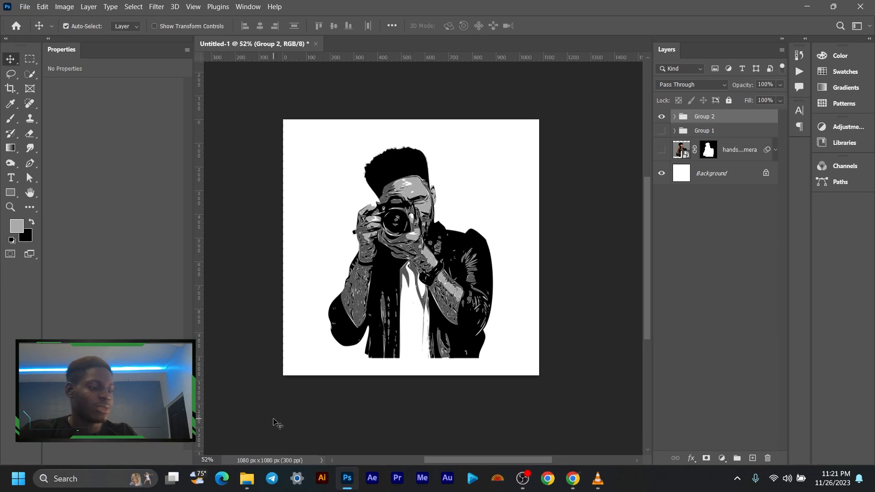
- Switch to File Explorer and open the MERCH folder inside Documents, RESOURCES, MOCKUPS
{"action": "left_click", "coordinate": [251, 479]}
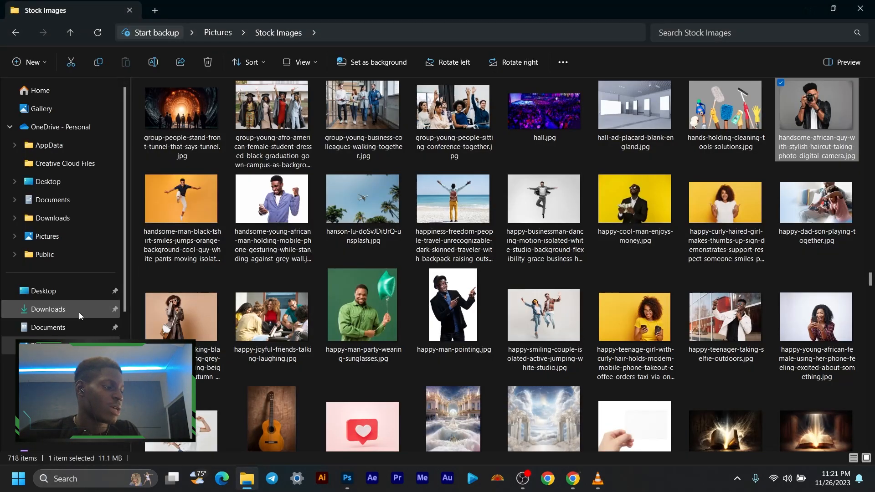
{"action": "left_click", "coordinate": [68, 328]}
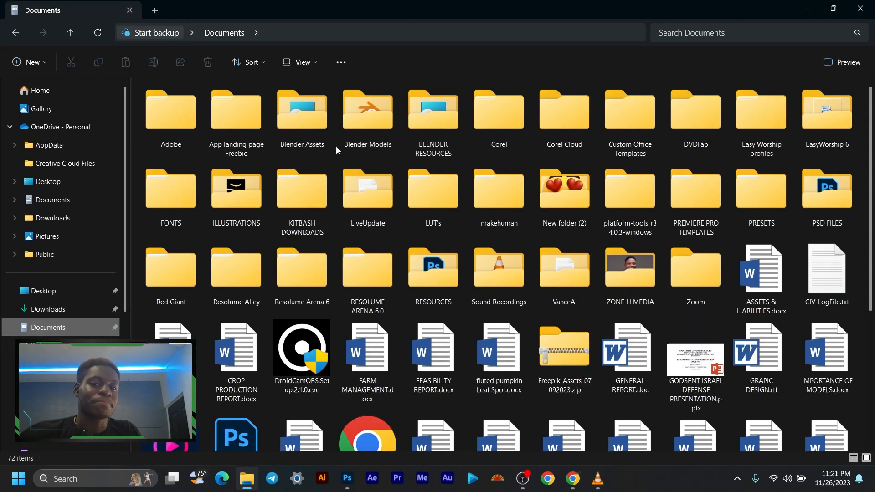
{"action": "left_click", "coordinate": [290, 200]}
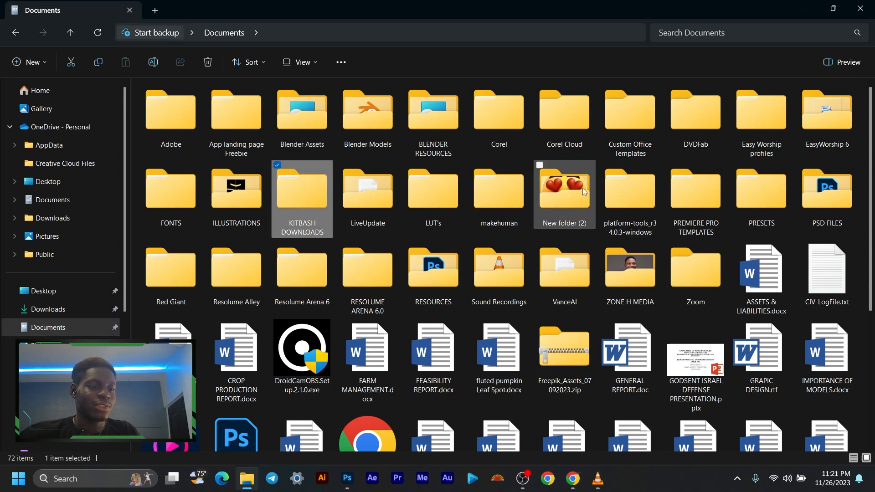
{"action": "double_click", "coordinate": [433, 273]}
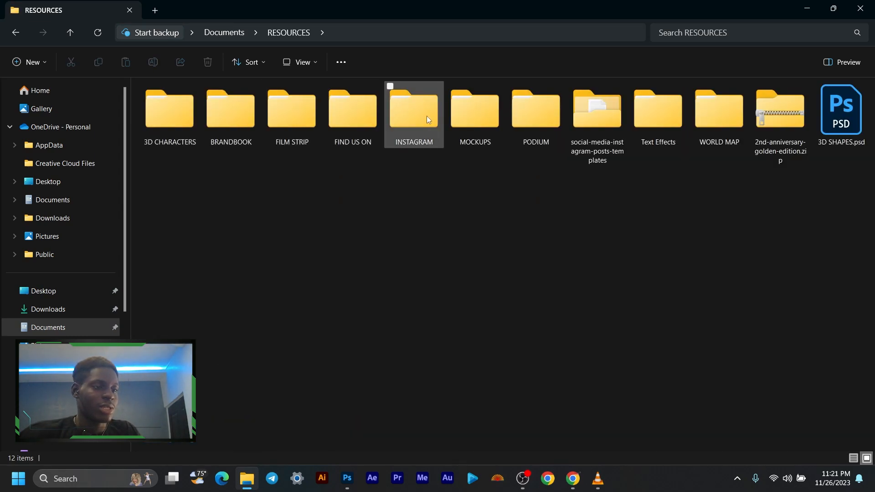
{"action": "double_click", "coordinate": [488, 114]}
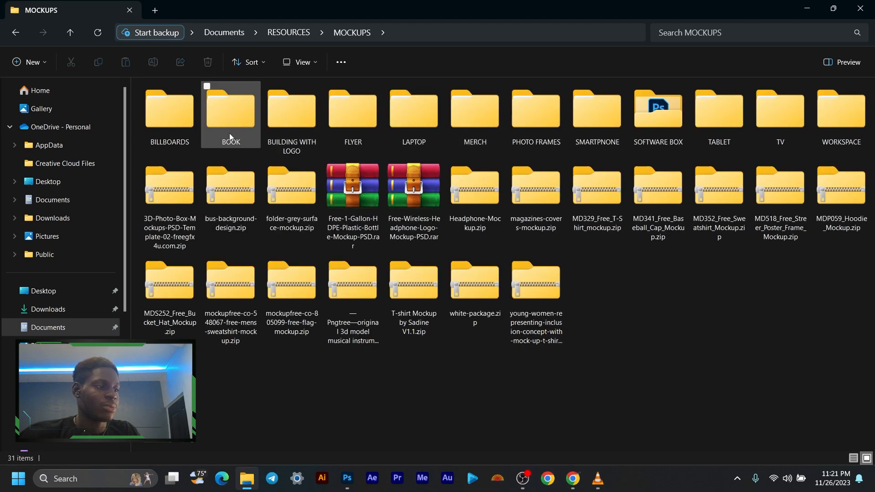
{"action": "double_click", "coordinate": [478, 132]}
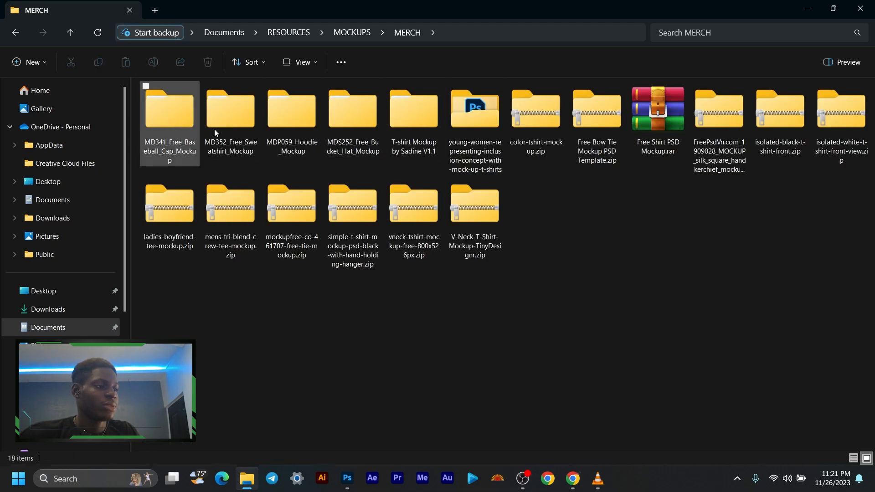
- Check the contents of the MD352_Free_Sweatshirt_Mockup folder and its subfolder, and return to the MERCH folder
{"action": "double_click", "coordinate": [241, 127]}
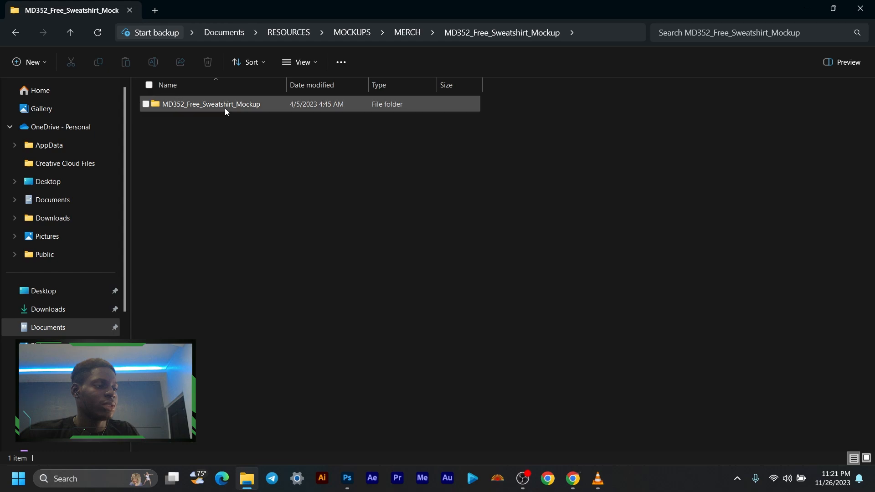
{"action": "double_click", "coordinate": [225, 108]}
{"action": "key", "text": "alt+Left"}
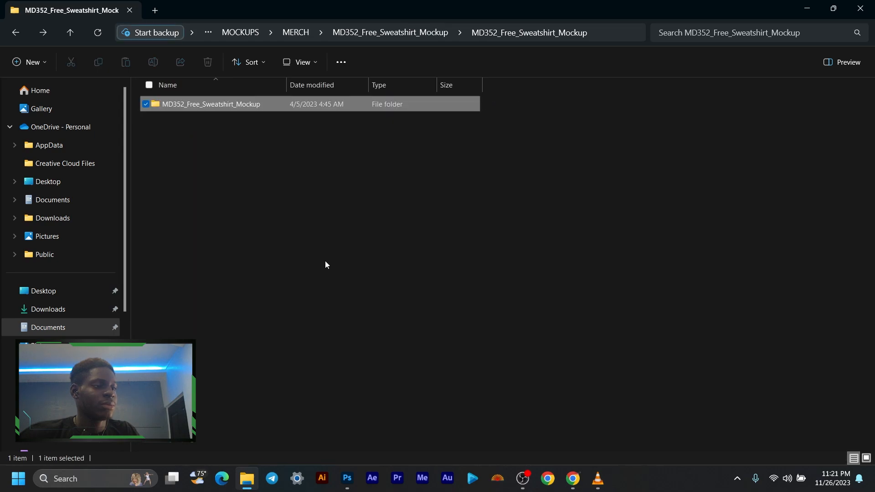
{"action": "key", "text": "alt+Left"}
{"action": "key", "text": "alt+Left"}
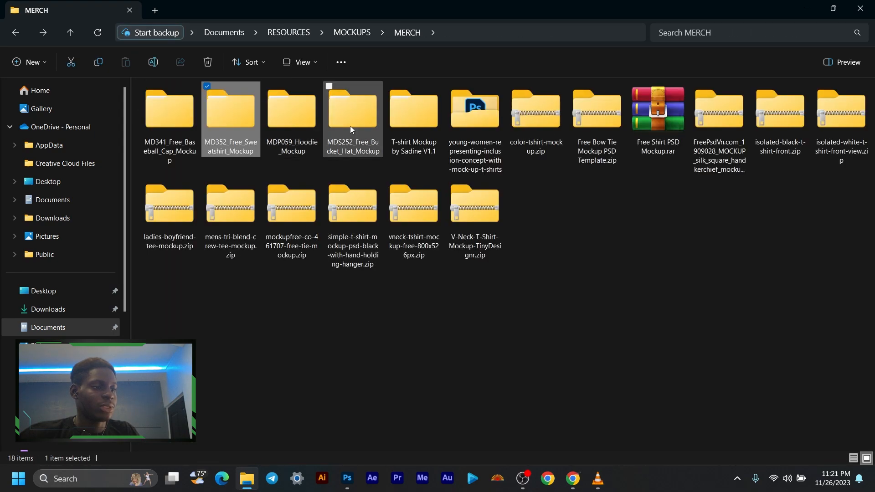
- Preview Hoodie_Mockup.jpg from the MDP059_Hoodie_Mockup folder, close the preview and return to the MERCH folder
{"action": "double_click", "coordinate": [291, 125]}
{"action": "left_click", "coordinate": [208, 104]}
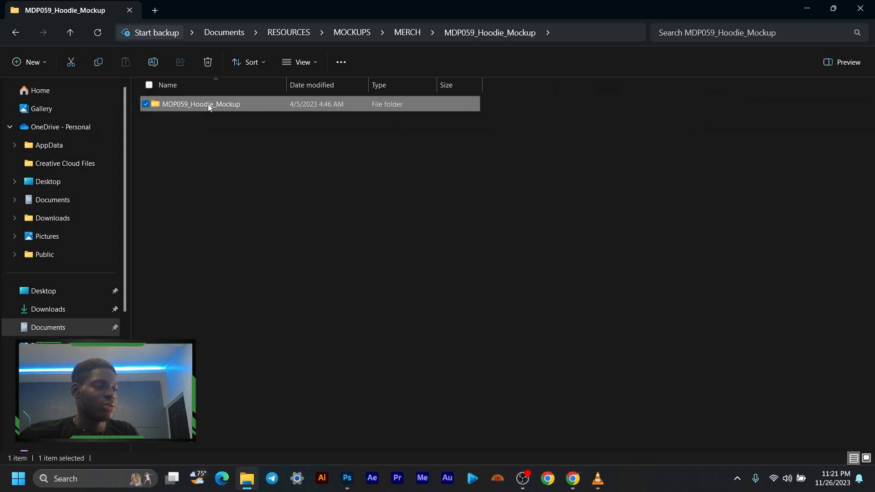
{"action": "double_click", "coordinate": [208, 104]}
{"action": "left_click", "coordinate": [181, 127]}
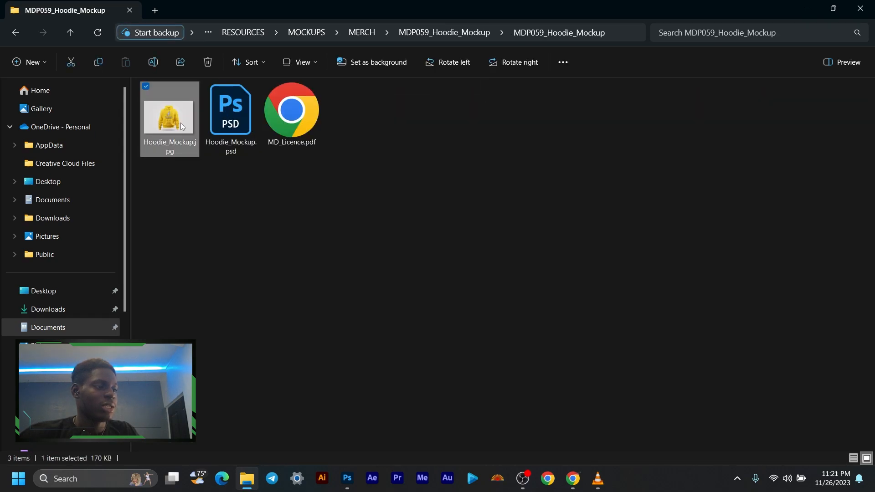
{"action": "double_click", "coordinate": [181, 126]}
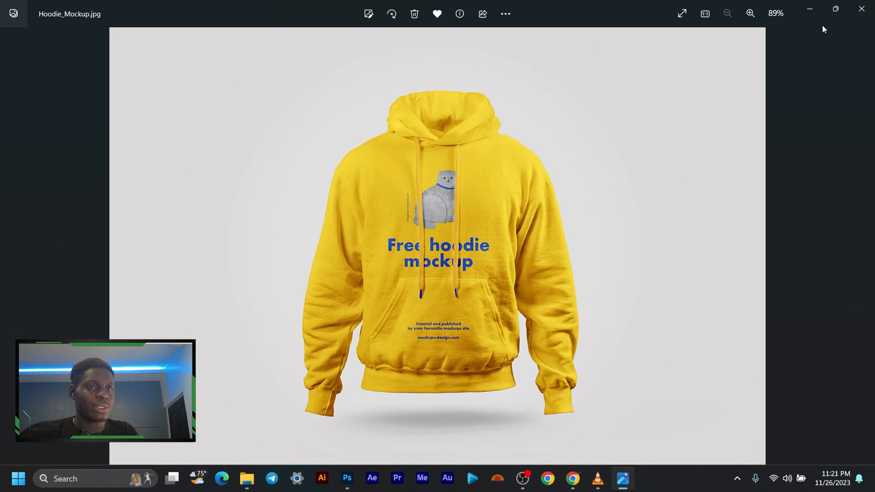
{"action": "left_click", "coordinate": [862, 9]}
{"action": "key", "text": "alt+Left"}
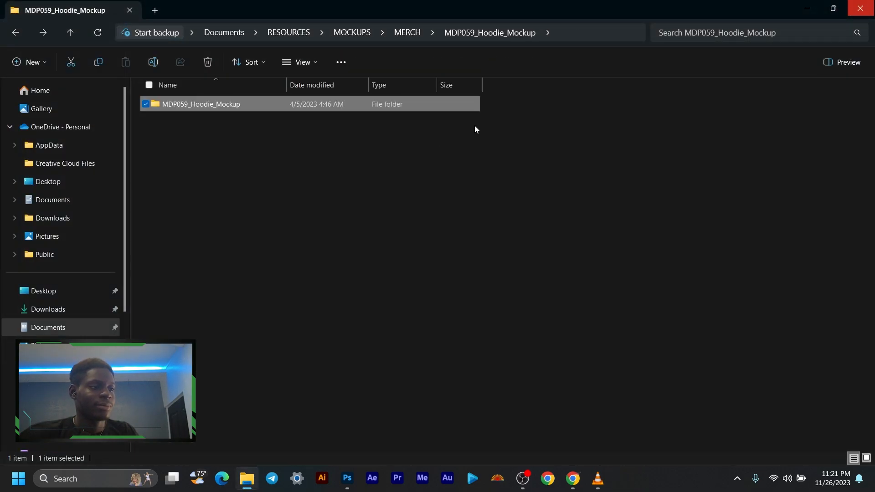
{"action": "key", "text": "alt+Left"}
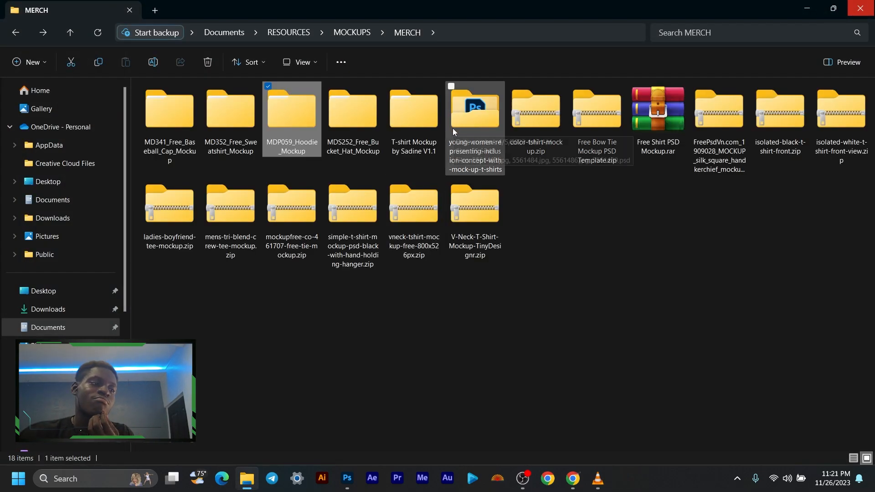
- Browse the T-shirt Mockup by Sadine V1.1 folder and its update subfolder, and return to the MERCH folder
{"action": "double_click", "coordinate": [393, 138]}
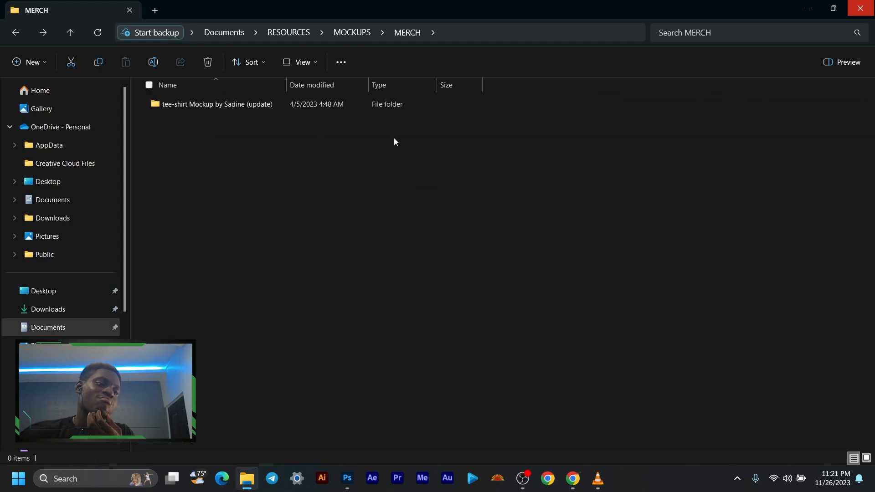
{"action": "double_click", "coordinate": [196, 101]}
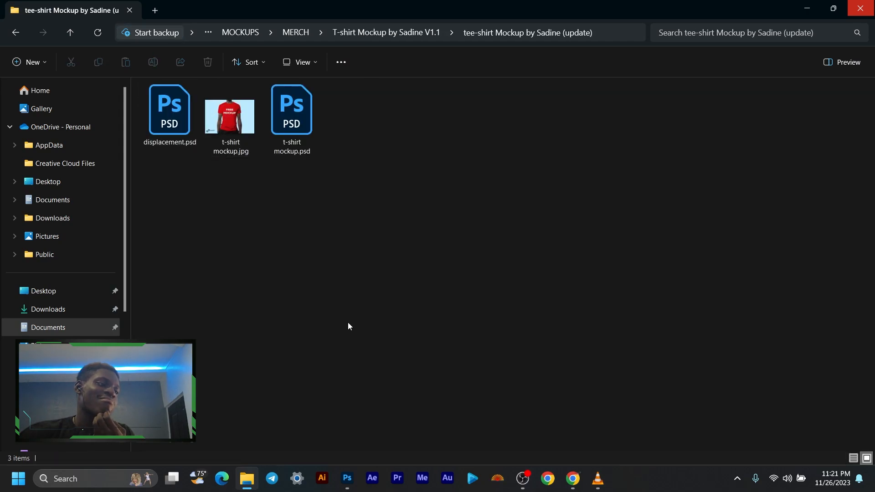
{"action": "key", "text": "alt+Left"}
{"action": "key", "text": "alt+Left"}
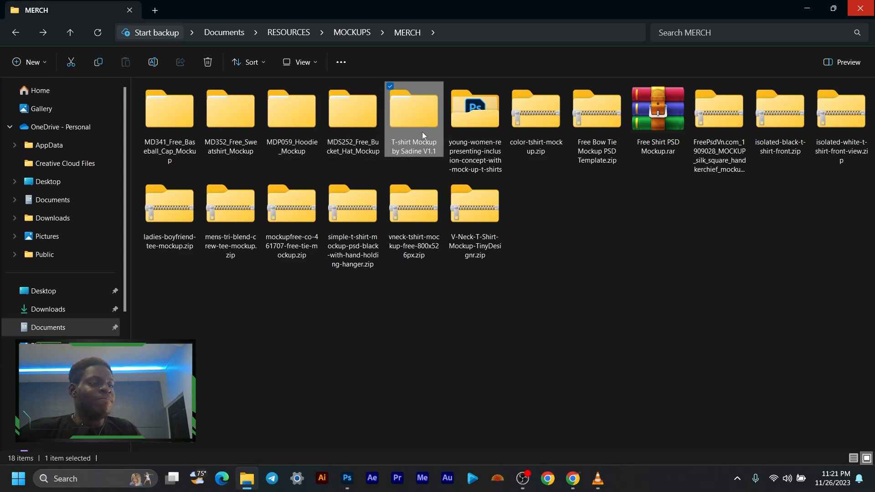
- Open Hoodie_Mockup.psd from the inner MDP059_Hoodie_Mockup folder in Photoshop
{"action": "double_click", "coordinate": [307, 125]}
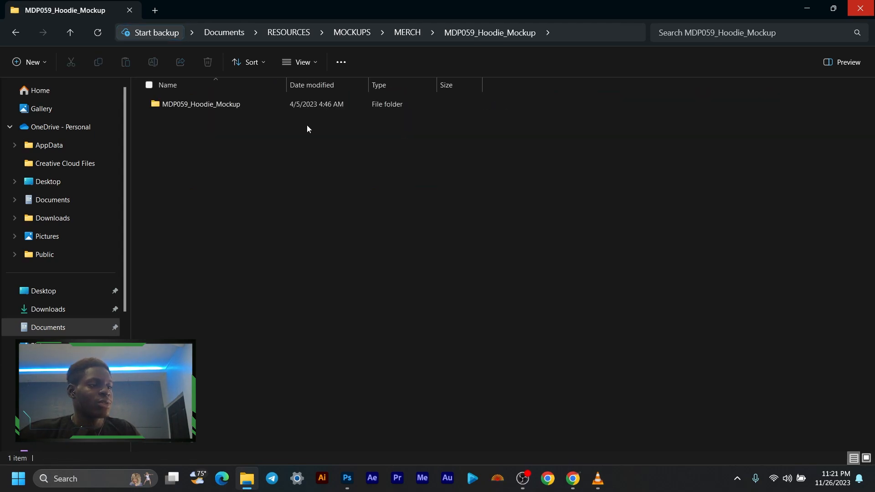
{"action": "double_click", "coordinate": [270, 109]}
{"action": "left_click", "coordinate": [230, 125]}
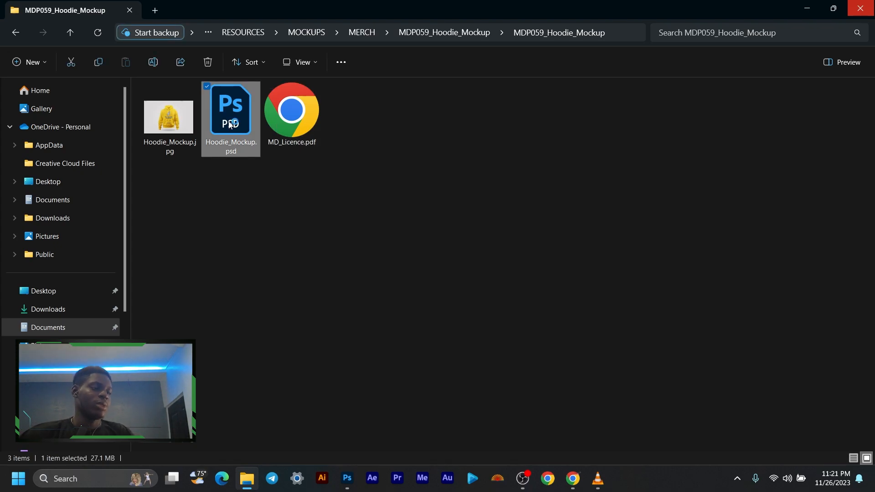
{"action": "double_click", "coordinate": [230, 124]}
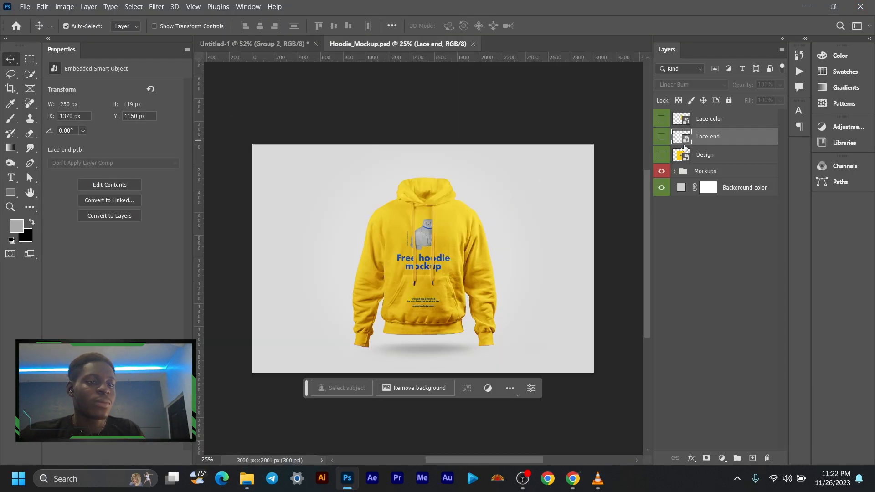
- Examine the yellow hoodie mockup and its printed design at different magnifications
{"action": "scroll", "coordinate": [408, 224], "scroll_direction": "up", "scroll_amount": 1}
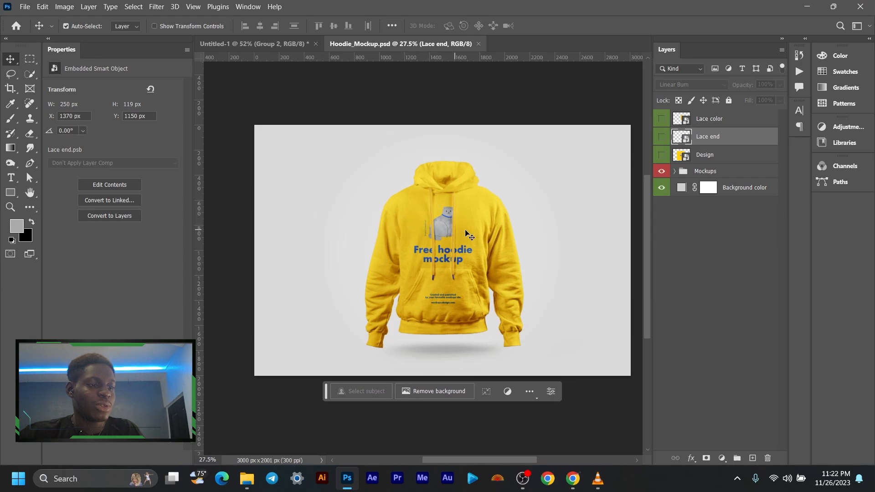
{"action": "scroll", "coordinate": [469, 236], "scroll_direction": "up", "scroll_amount": 1}
{"action": "scroll", "coordinate": [420, 254], "scroll_direction": "up", "scroll_amount": 1}
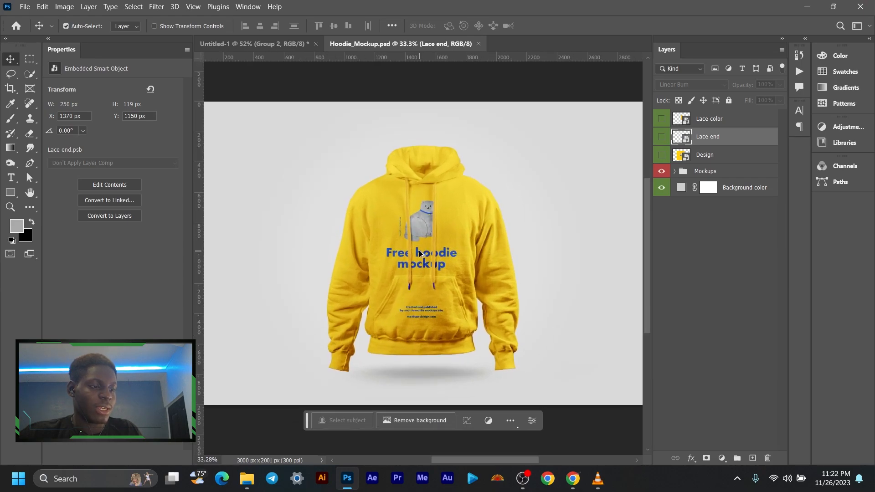
{"action": "scroll", "coordinate": [420, 254], "scroll_direction": "down", "scroll_amount": 1}
{"action": "scroll", "coordinate": [419, 254], "scroll_direction": "down", "scroll_amount": 1}
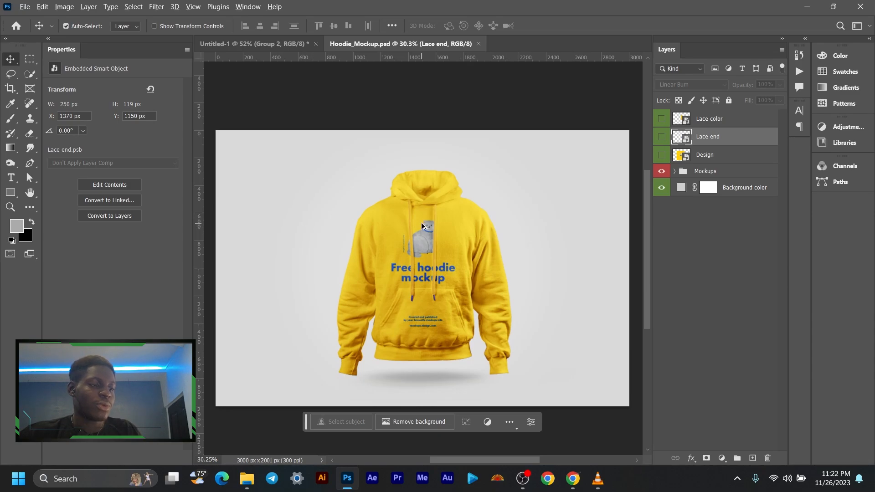
{"action": "scroll", "coordinate": [424, 227], "scroll_direction": "down", "scroll_amount": 1}
{"action": "left_click_drag", "start_coordinate": [463, 224], "coordinate": [450, 227]}
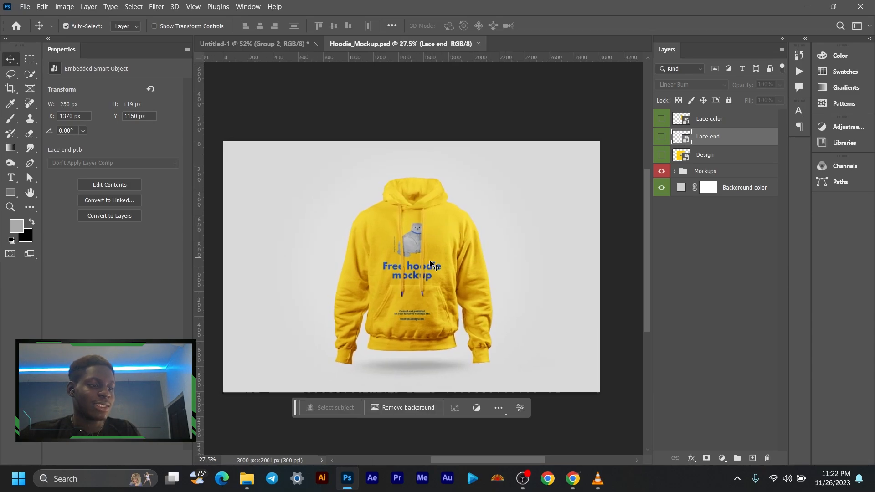
{"action": "scroll", "coordinate": [427, 267], "scroll_direction": "up", "scroll_amount": 1}
{"action": "left_click_drag", "start_coordinate": [448, 228], "coordinate": [469, 231]}
- Open the contents of the Design smart object in the hoodie mockup for editing
{"action": "left_click", "coordinate": [706, 156]}
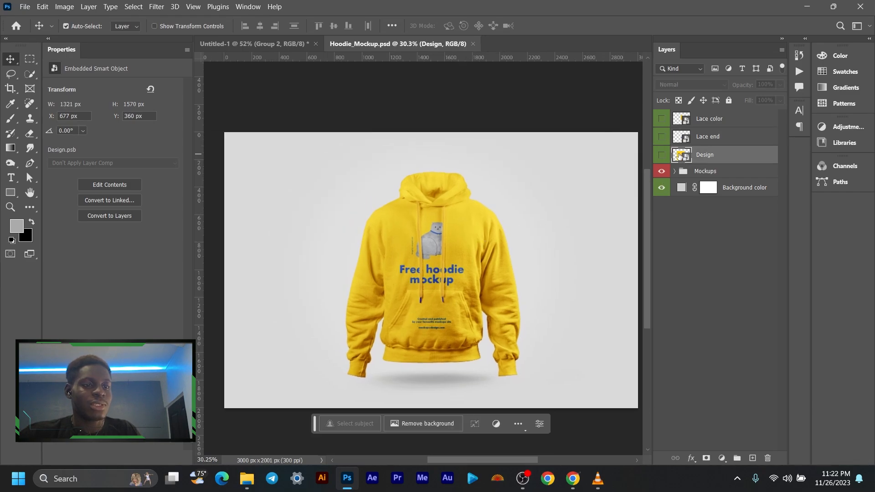
{"action": "double_click", "coordinate": [680, 156]}
{"action": "scroll", "coordinate": [441, 242], "scroll_direction": "down", "scroll_amount": 2}
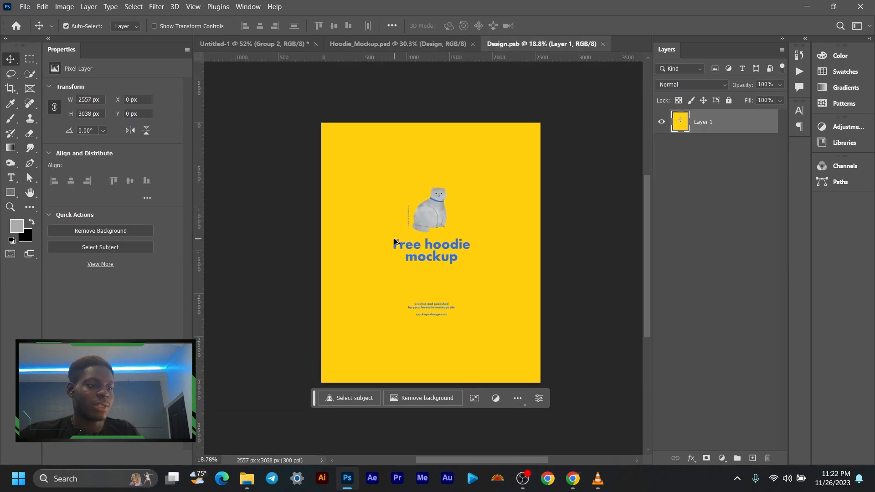
{"action": "scroll", "coordinate": [394, 241], "scroll_direction": "up", "scroll_amount": 1}
- Copy Group 2 with the illustrated man from Untitled-1 and paste it into Design.psb above Layer 1
{"action": "left_click", "coordinate": [292, 48]}
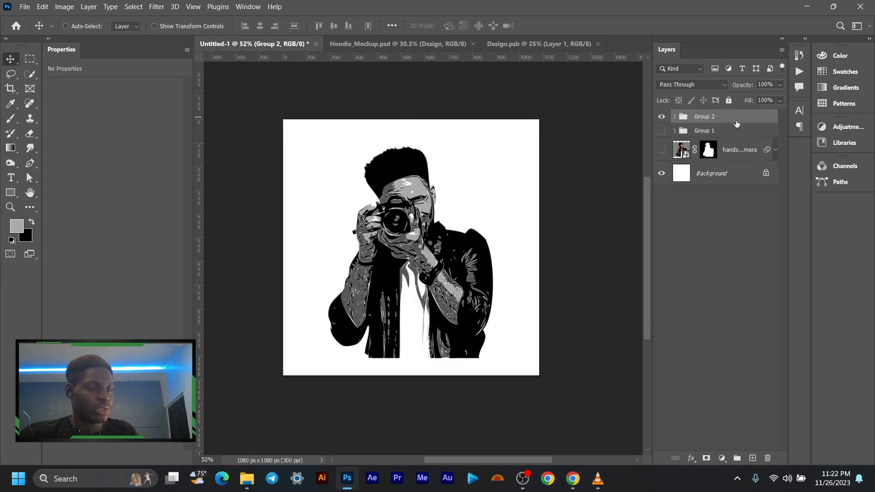
{"action": "left_click", "coordinate": [534, 45]}
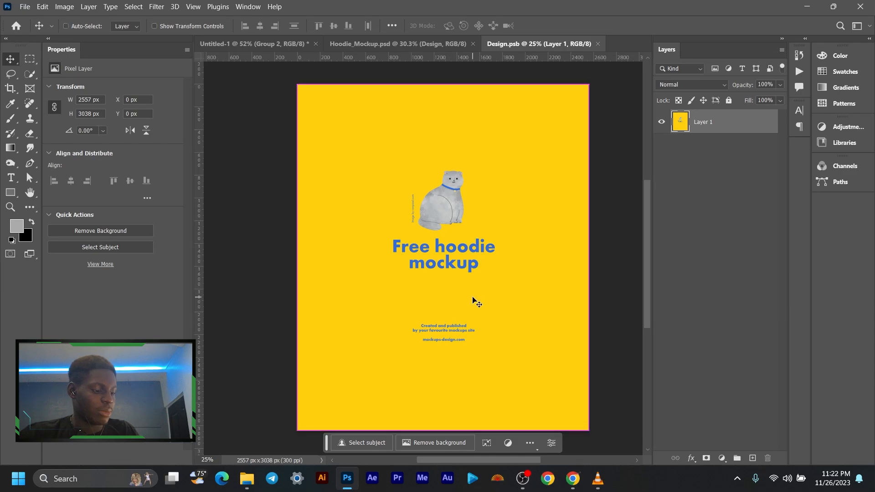
{"action": "key", "text": "ctrl+v"}
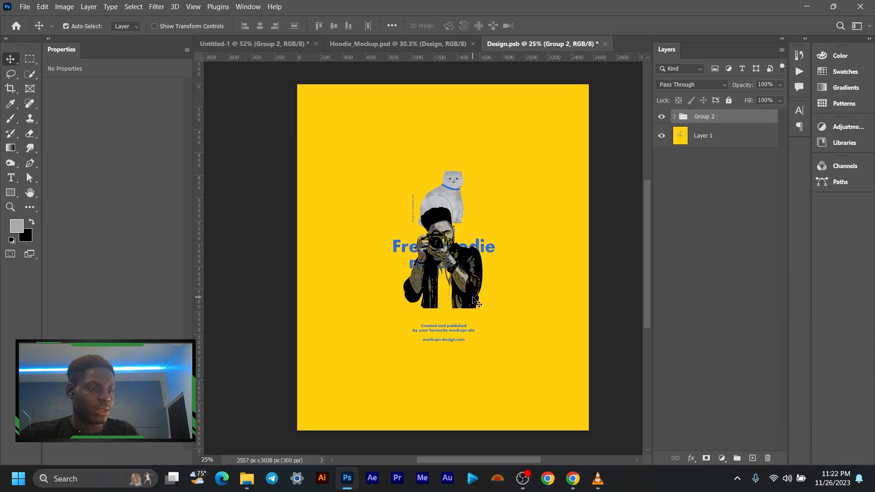
- Scale the pasted Group 2 up to about 229% and place it over the hoodie artwork, centred at about X 1322, Y 1694 px
{"action": "key", "text": "ctrl+t"}
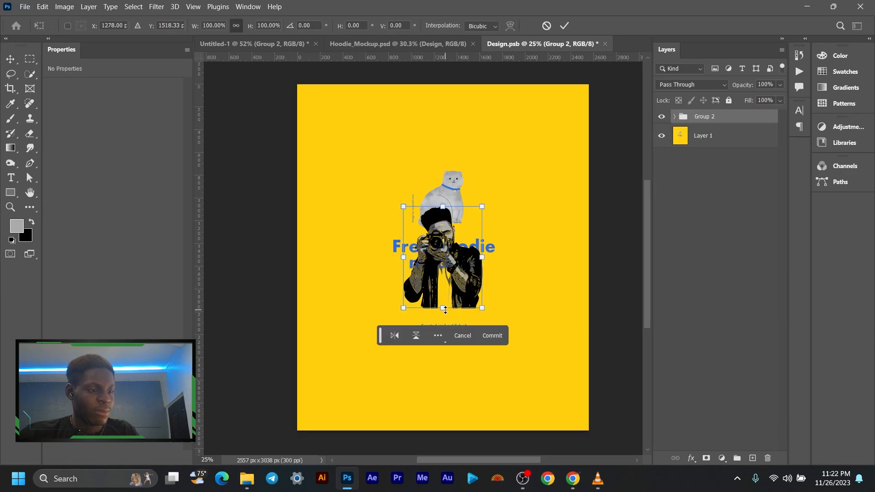
{"action": "left_click_drag", "start_coordinate": [445, 310], "coordinate": [444, 405]}
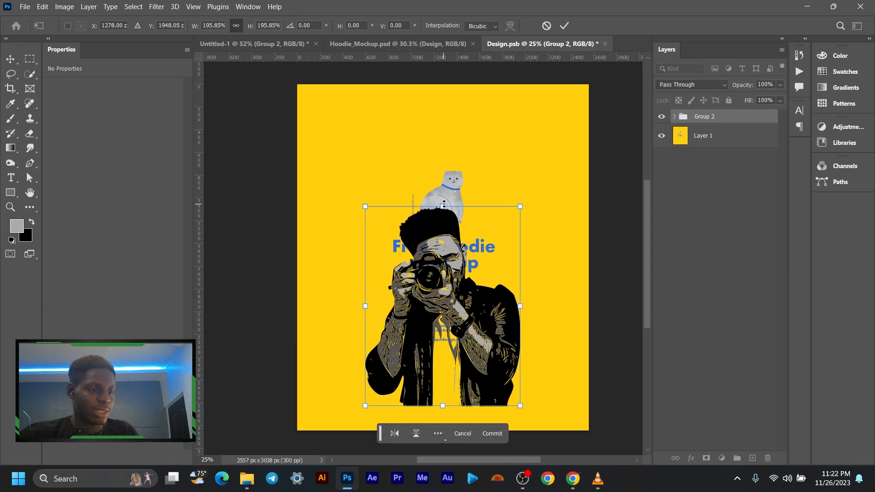
{"action": "left_click_drag", "start_coordinate": [445, 204], "coordinate": [445, 172]}
{"action": "left_click_drag", "start_coordinate": [441, 232], "coordinate": [446, 220]}
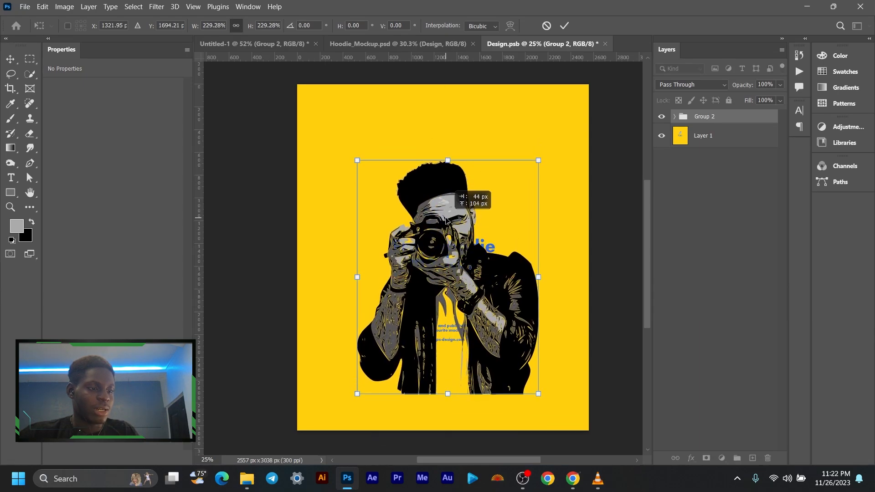
{"action": "left_click", "coordinate": [564, 25]}
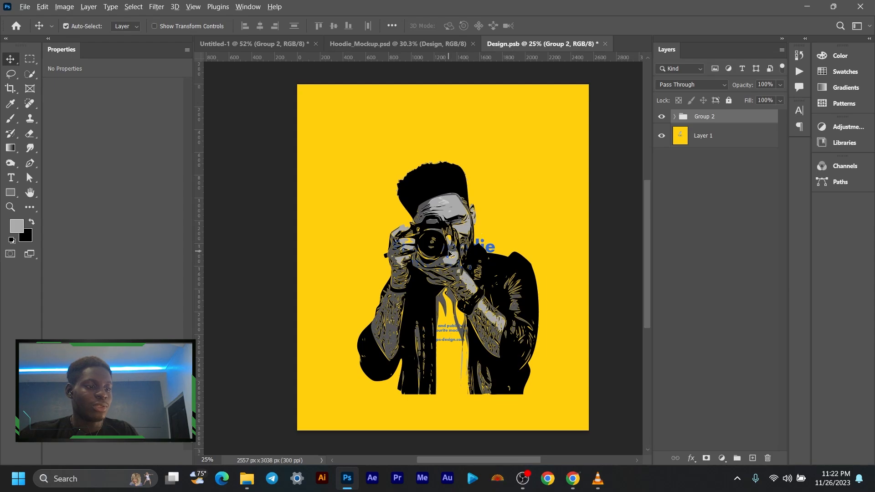
- Hide Layer 1 with the original yellow hoodie artwork behind Group 2 in Design.psb
{"action": "scroll", "coordinate": [450, 252], "scroll_direction": "up", "scroll_amount": 5}
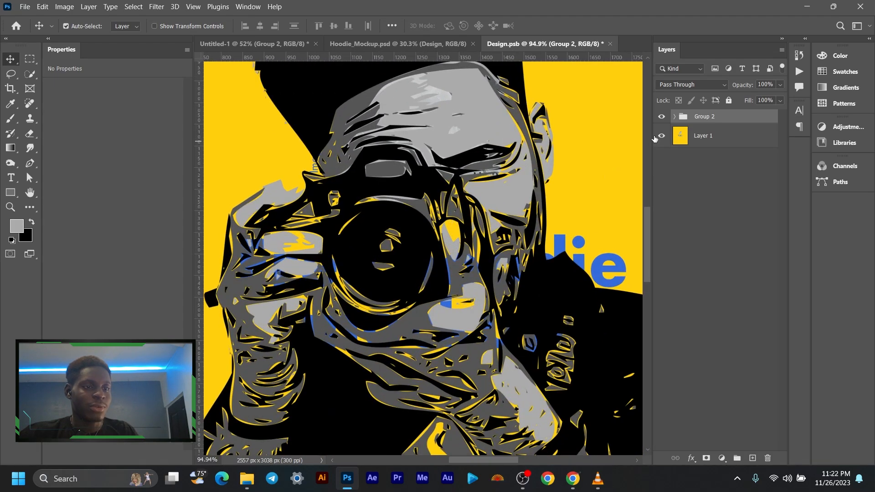
{"action": "left_click", "coordinate": [660, 137]}
{"action": "scroll", "coordinate": [485, 222], "scroll_direction": "down", "scroll_amount": 4}
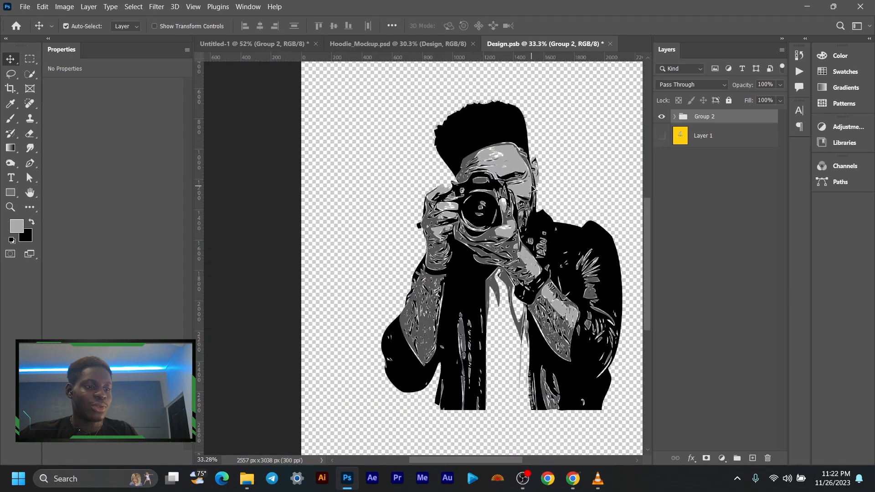
{"action": "left_click_drag", "start_coordinate": [523, 222], "coordinate": [484, 229]}
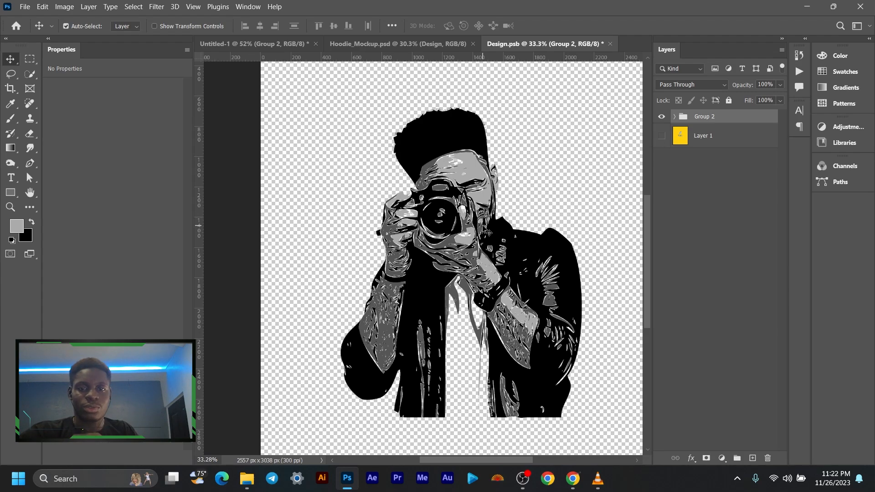
{"action": "scroll", "coordinate": [552, 309], "scroll_direction": "down", "scroll_amount": 4}
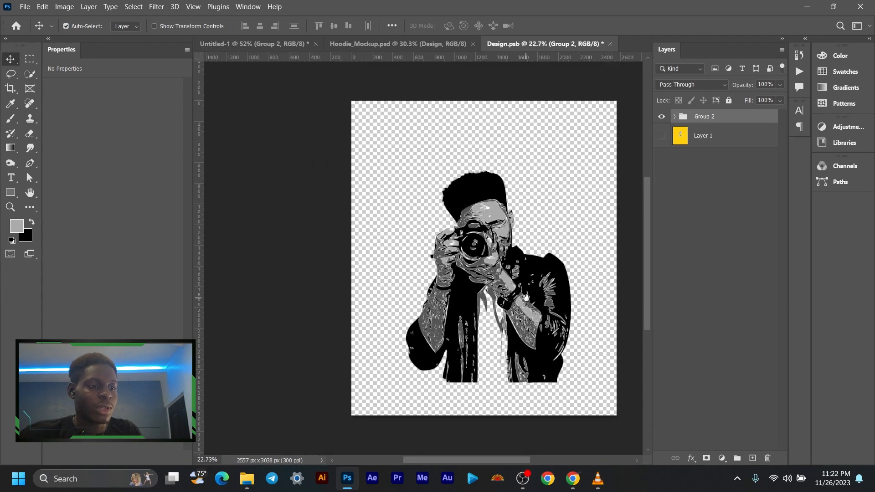
{"action": "left_click_drag", "start_coordinate": [527, 298], "coordinate": [494, 288]}
- Add a white (ffffff) Solid Color fill layer between Layer 1 and Group 2
{"action": "left_click", "coordinate": [730, 135]}
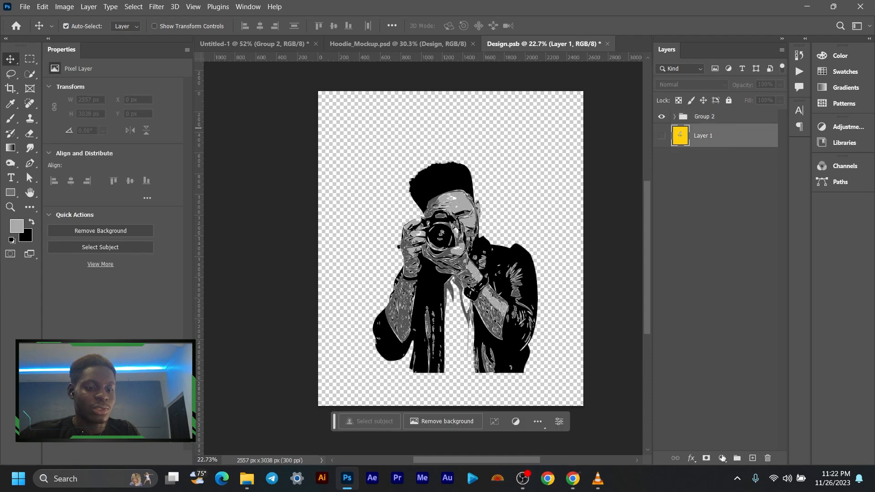
{"action": "left_click", "coordinate": [723, 458]}
{"action": "left_click", "coordinate": [748, 256]}
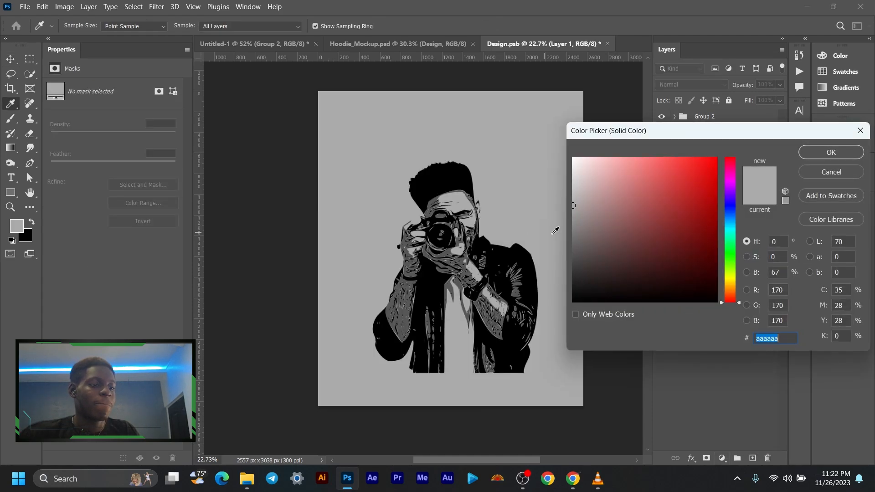
{"action": "left_click_drag", "start_coordinate": [621, 212], "coordinate": [518, 139]}
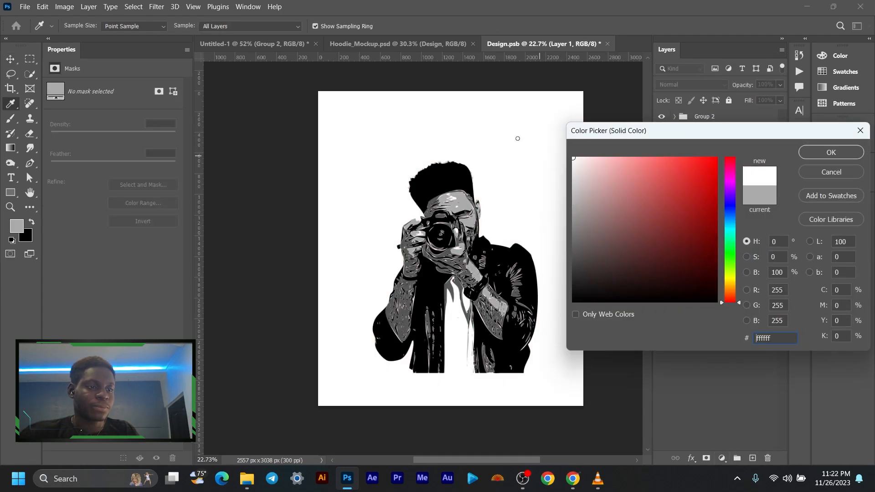
{"action": "left_click", "coordinate": [801, 153]}
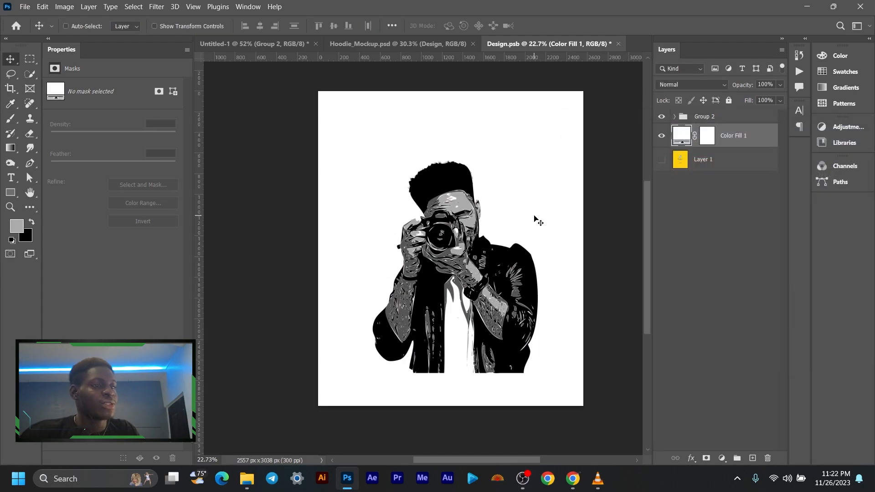
- Save Design.psb and inspect the updated print on the hoodie in Hoodie_Mockup.psd
{"action": "key", "text": "ctrl+s"}
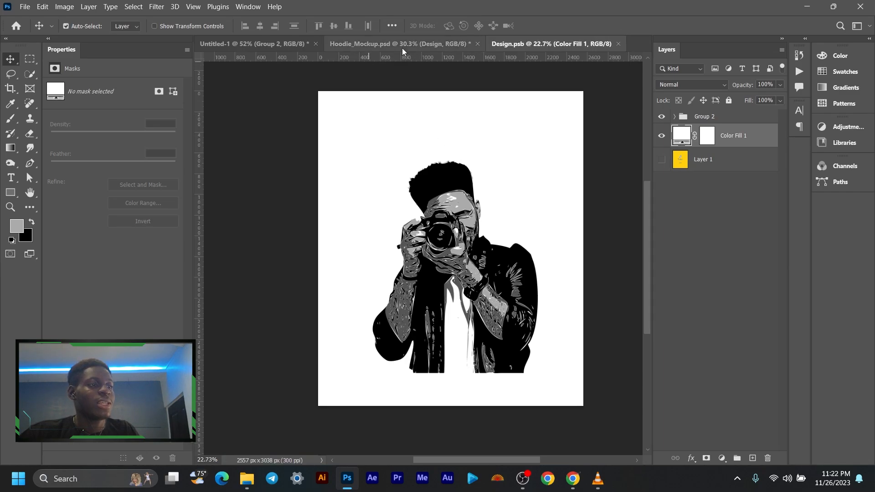
{"action": "left_click", "coordinate": [402, 44]}
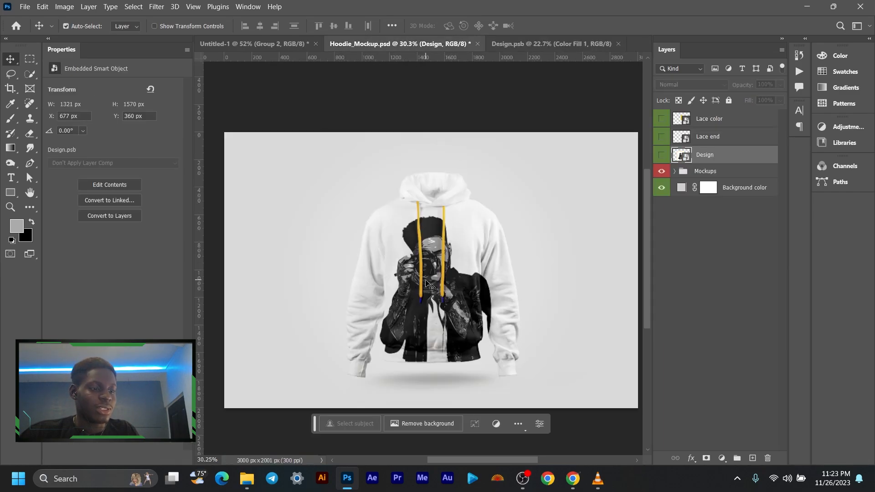
{"action": "scroll", "coordinate": [431, 274], "scroll_direction": "up", "scroll_amount": 5}
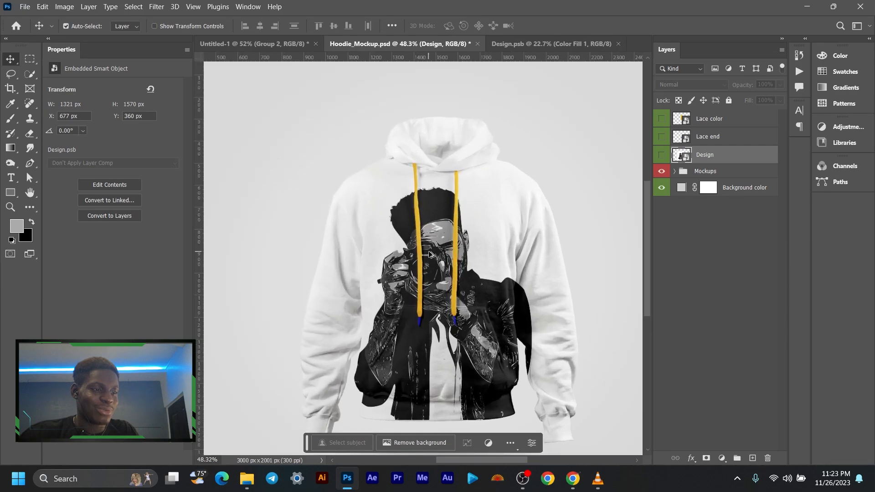
{"action": "scroll", "coordinate": [431, 255], "scroll_direction": "down", "scroll_amount": 4}
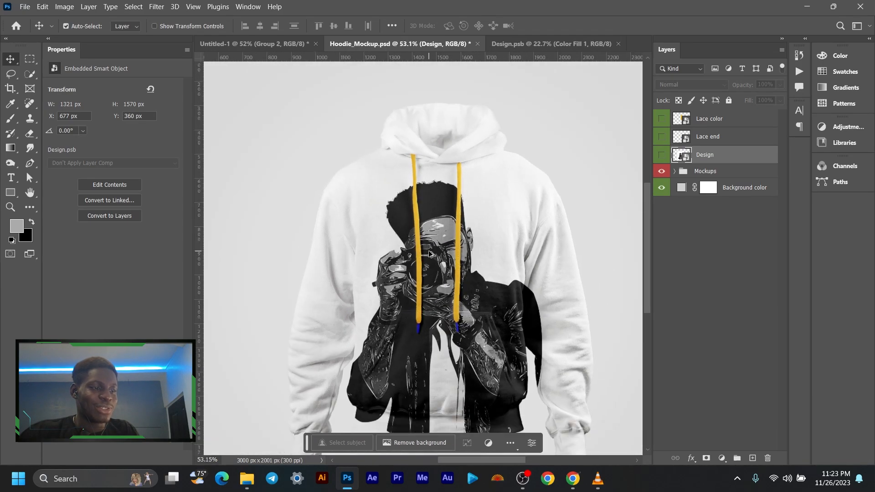
{"action": "scroll", "coordinate": [431, 254], "scroll_direction": "up", "scroll_amount": 2}
{"action": "left_click_drag", "start_coordinate": [429, 252], "coordinate": [423, 244]}
{"action": "mouse_move", "coordinate": [527, 490]}
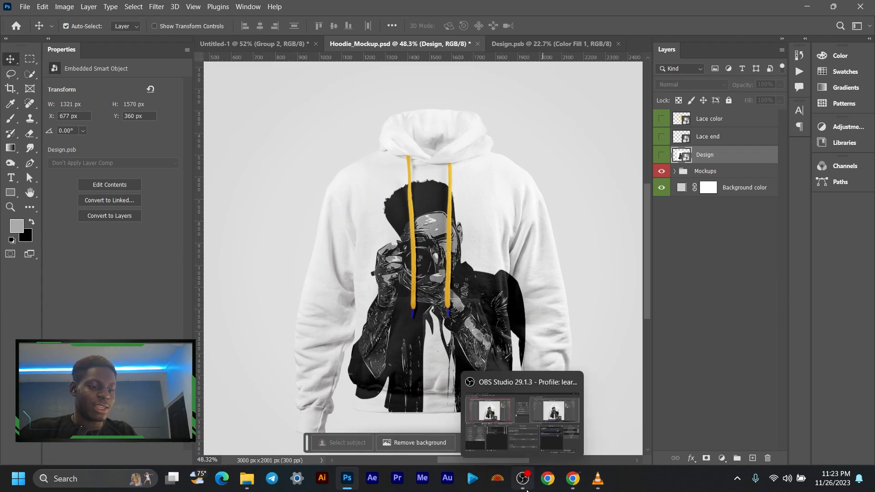
{"action": "left_click", "coordinate": [518, 433]}
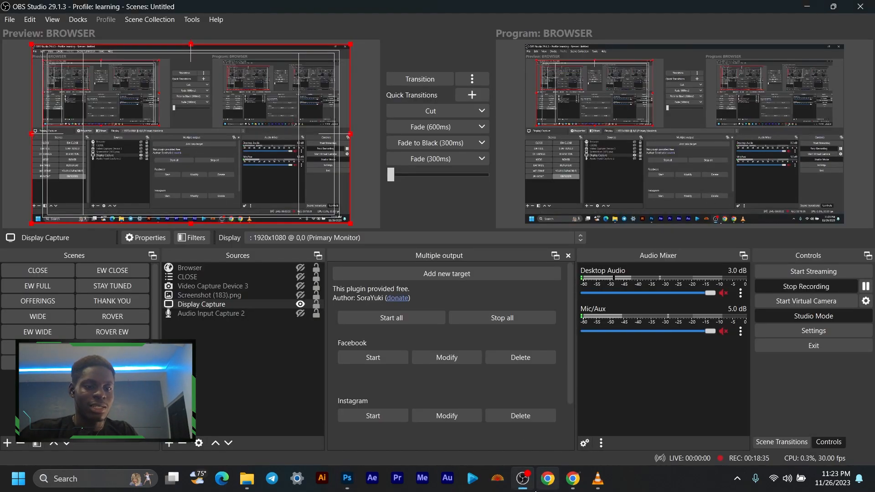
{"action": "key", "text": "alt+Tab"}
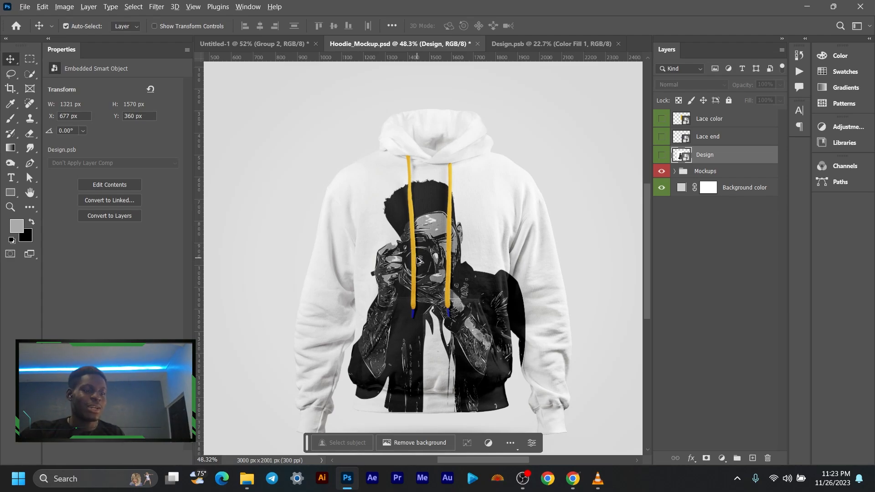
- Close the saved Design.psb document and view the whole hoodie in Hoodie_Mockup.psd
{"action": "scroll", "coordinate": [423, 255], "scroll_direction": "down", "scroll_amount": 1}
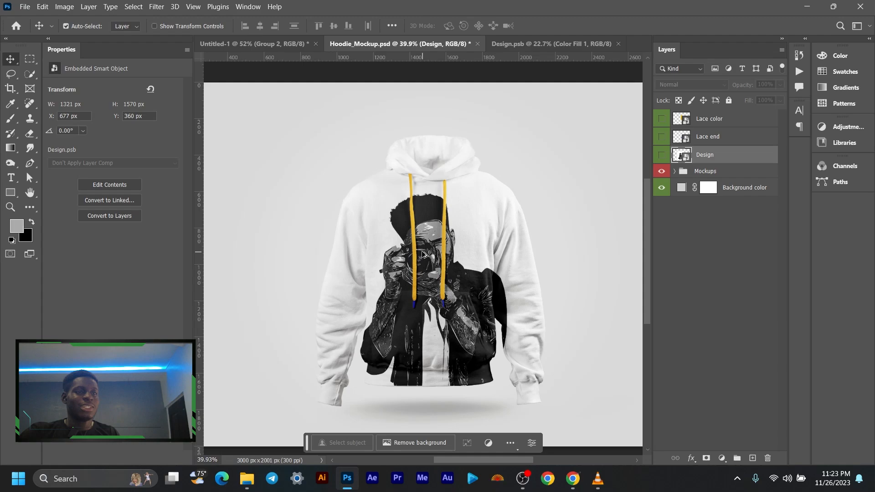
{"action": "left_click", "coordinate": [540, 44]}
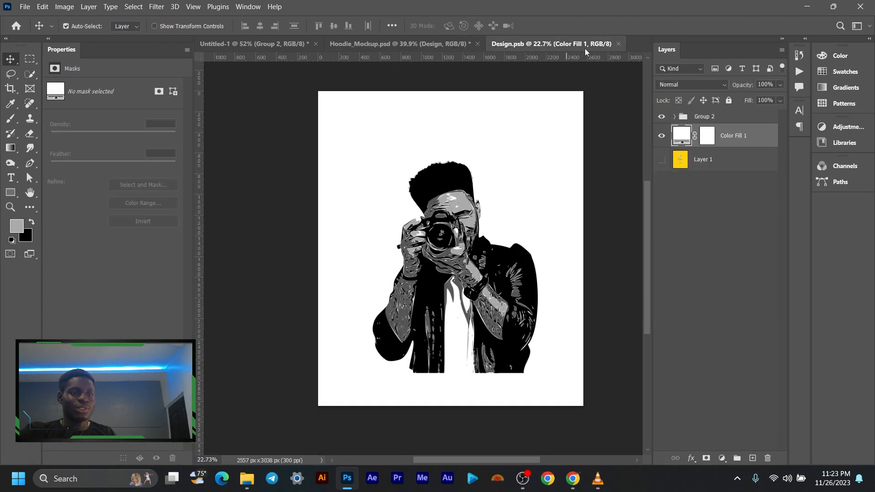
{"action": "left_click", "coordinate": [619, 43]}
{"action": "scroll", "coordinate": [392, 201], "scroll_direction": "down", "scroll_amount": 2}
{"action": "scroll", "coordinate": [392, 200], "scroll_direction": "up", "scroll_amount": 1}
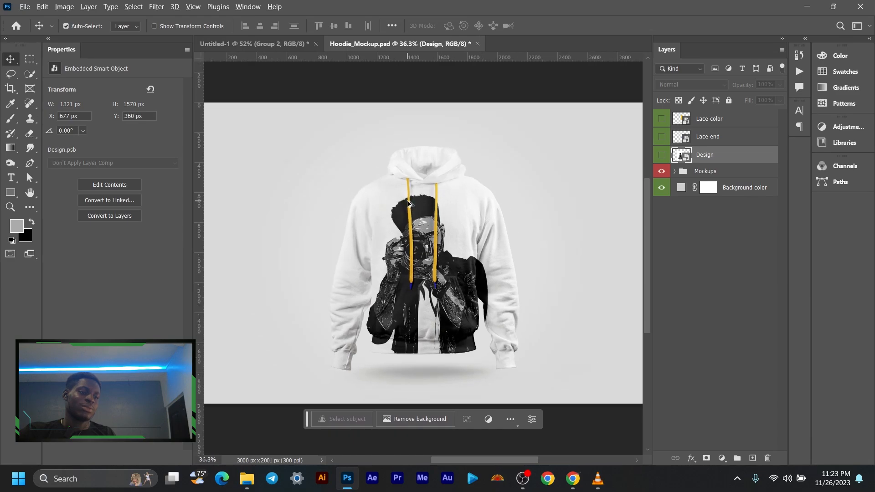
{"action": "scroll", "coordinate": [411, 205], "scroll_direction": "down", "scroll_amount": 1}
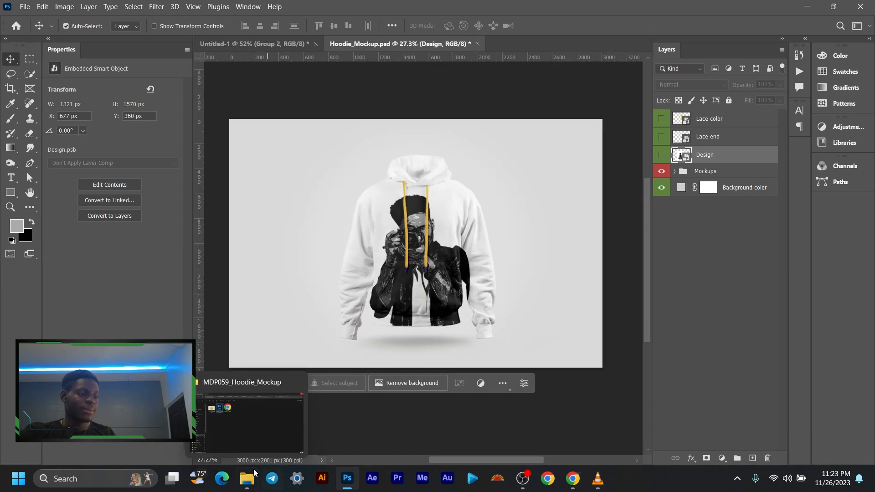
- Switch to File Explorer and open 5561489.psd from the MERCH subfolder young-women-representing-inclusion-concept-with-mock-up-t-shirts in Photoshop
{"action": "left_click", "coordinate": [269, 410]}
{"action": "key", "text": "alt+Left"}
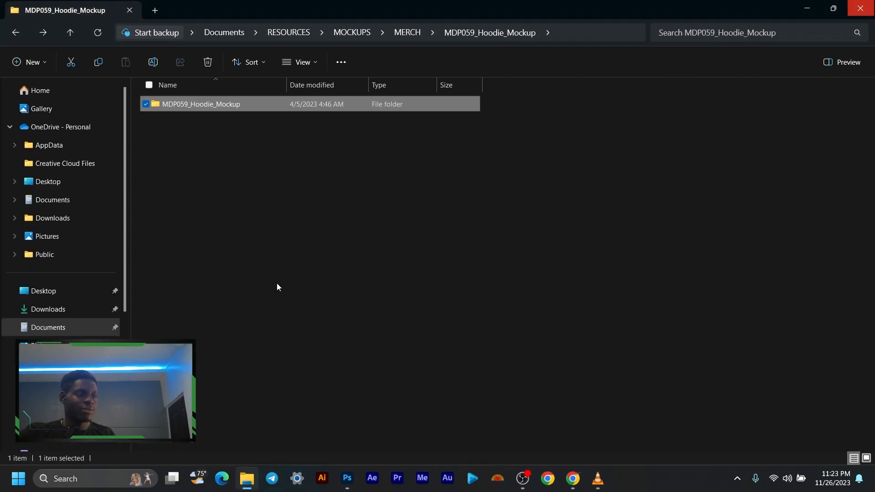
{"action": "key", "text": "alt+Left"}
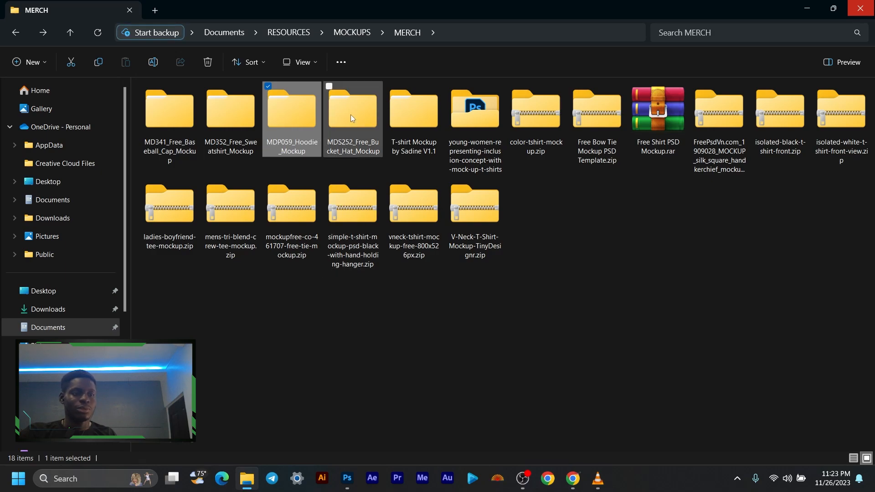
{"action": "double_click", "coordinate": [475, 127]}
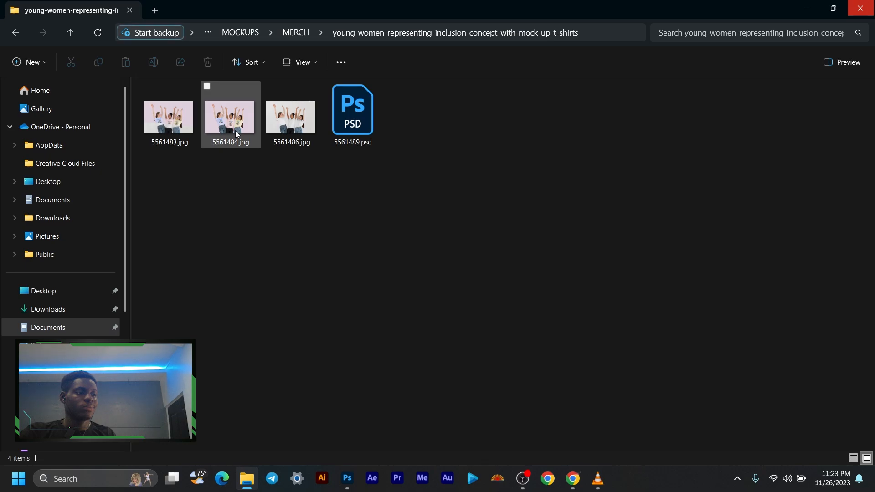
{"action": "double_click", "coordinate": [360, 126]}
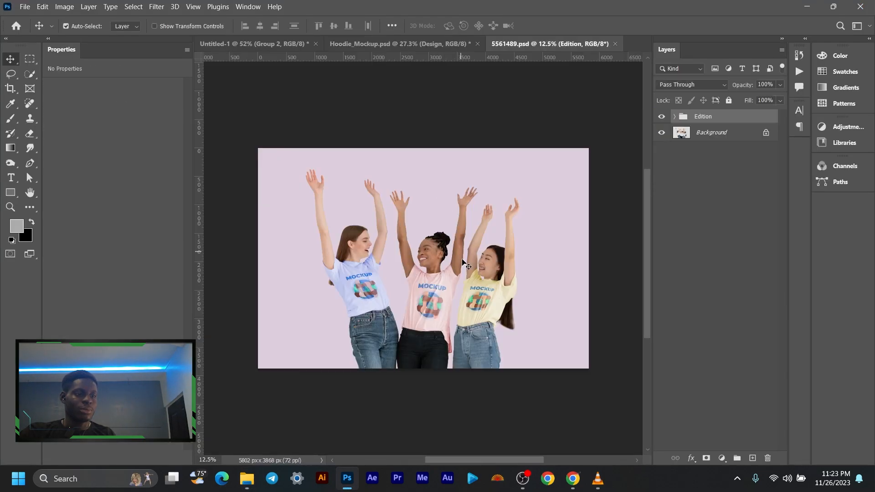
- Open the contents of the design smart object in the Edition group's Tshirt 1 folder for editing
{"action": "scroll", "coordinate": [407, 306], "scroll_direction": "up", "scroll_amount": 8}
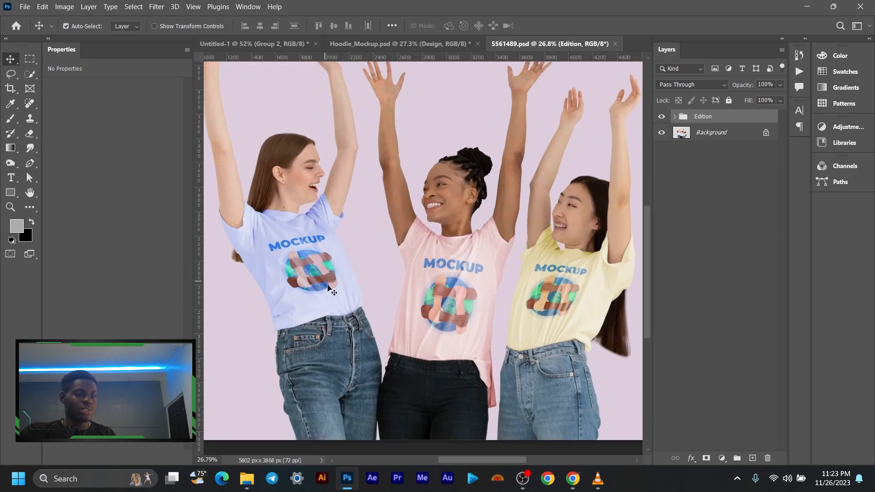
{"action": "scroll", "coordinate": [454, 333], "scroll_direction": "down", "scroll_amount": 3}
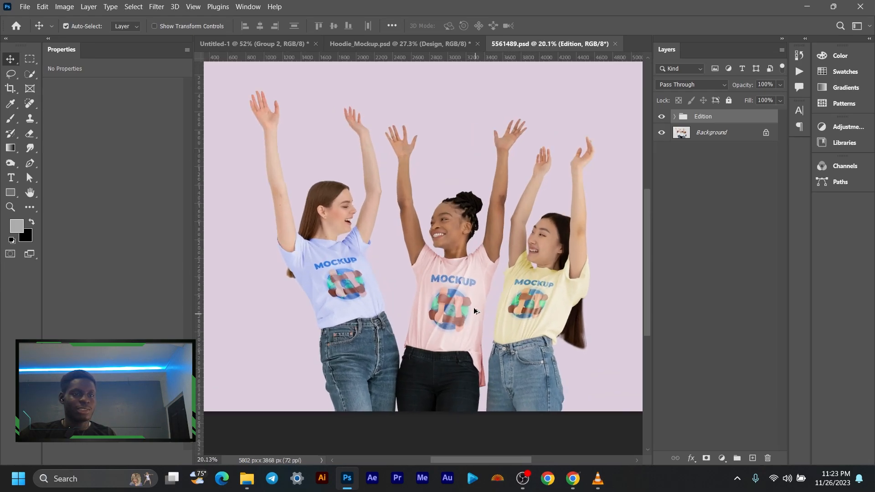
{"action": "scroll", "coordinate": [474, 311], "scroll_direction": "down", "scroll_amount": 3}
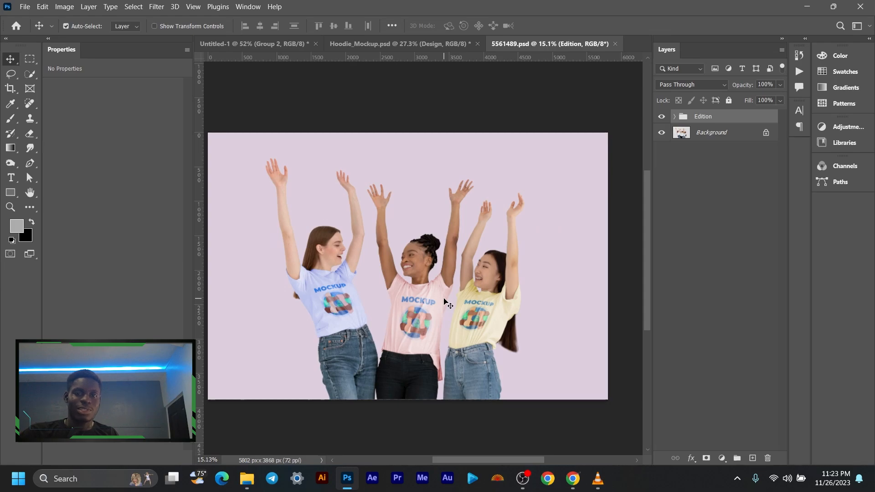
{"action": "left_click", "coordinate": [676, 117]}
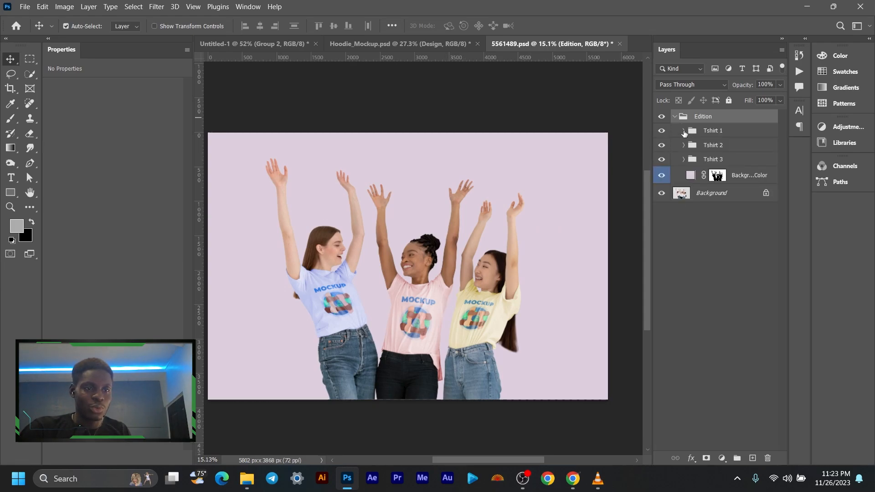
{"action": "left_click", "coordinate": [684, 131]}
{"action": "double_click", "coordinate": [706, 153]}
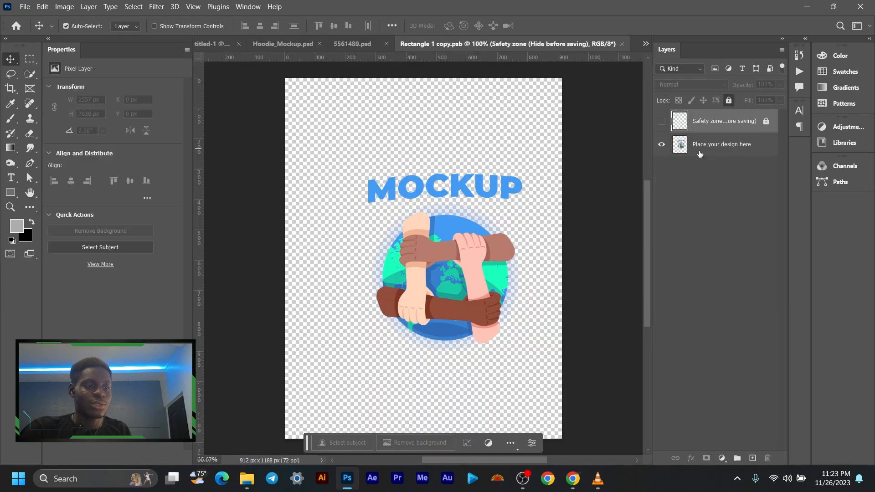
- Show the Safety zone layer and paste the illustrated man's Group 2 above it, accepting the colour profile conversion
{"action": "left_click", "coordinate": [662, 122]}
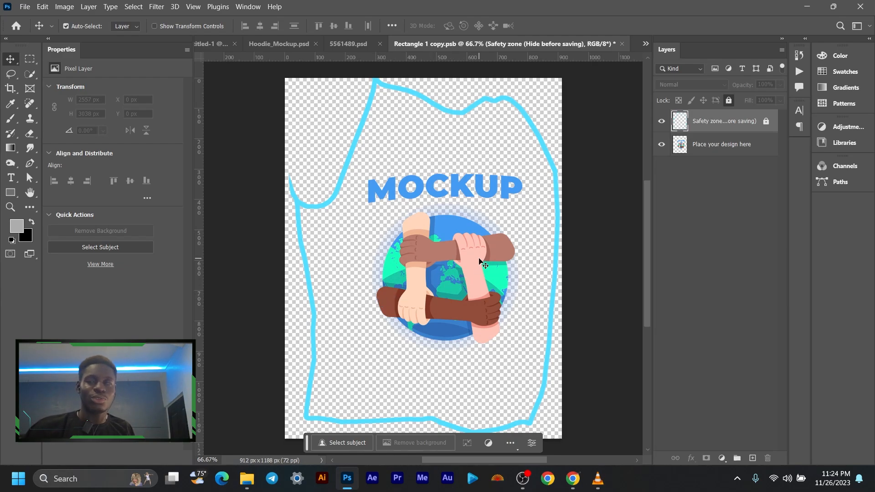
{"action": "key", "text": "ctrl"}
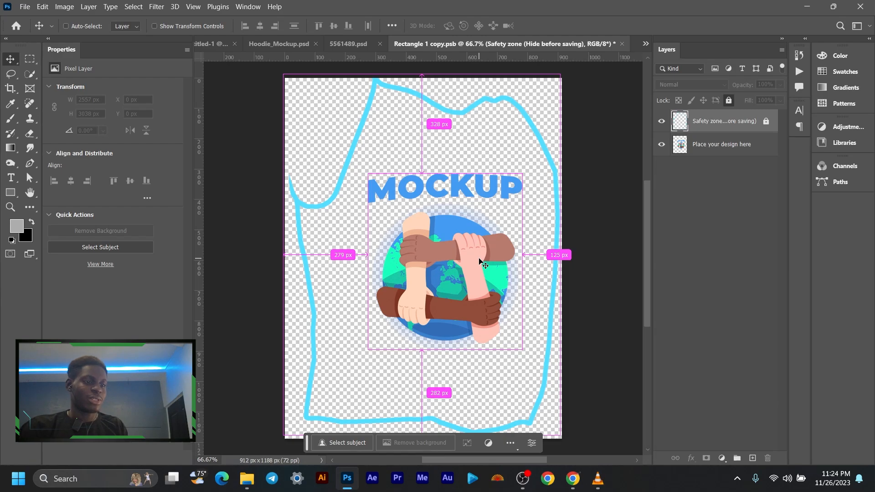
{"action": "key", "text": "ctrl+v"}
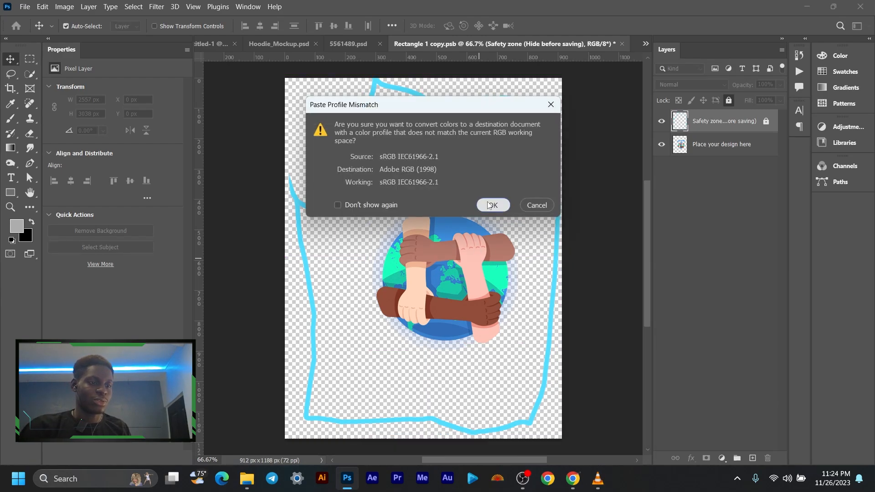
{"action": "left_click", "coordinate": [491, 205]}
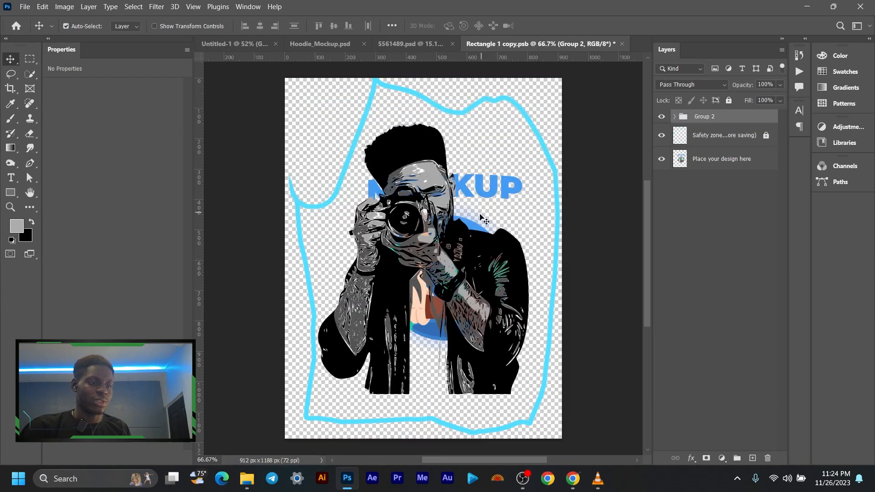
- Hide the Safety zone and Place your design here layers, save Rectangle 1 copy.psb and return to 5561489.psd
{"action": "left_click", "coordinate": [662, 135]}
{"action": "left_click", "coordinate": [661, 159]}
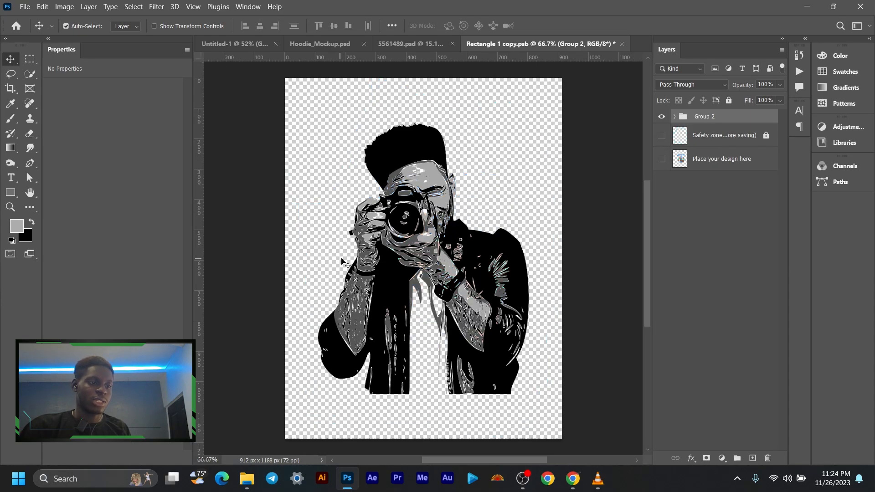
{"action": "key", "text": "ctrl+s"}
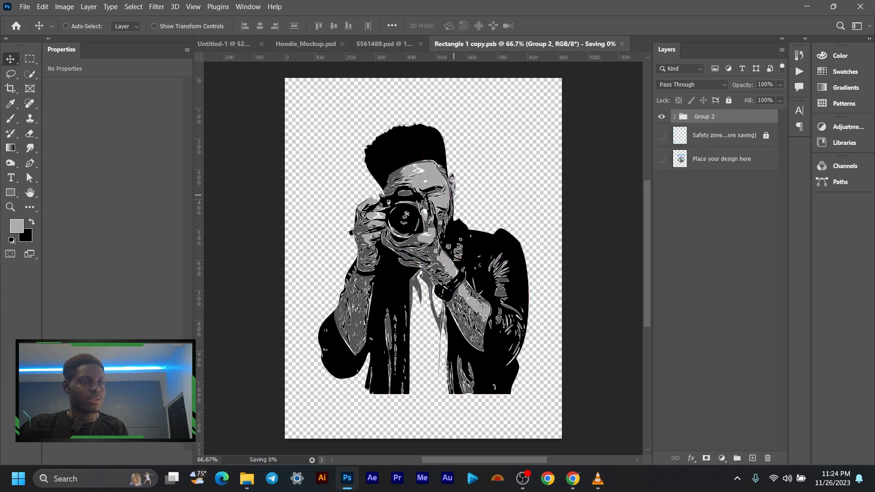
{"action": "left_click", "coordinate": [410, 45]}
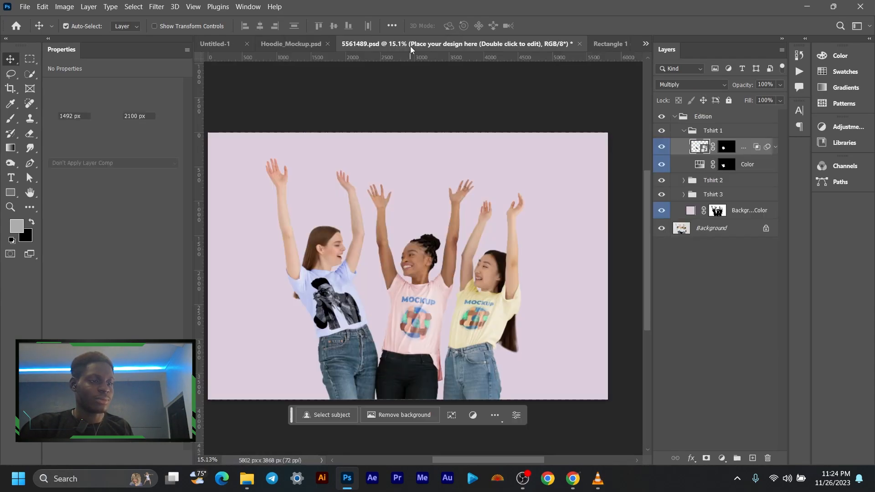
- Return to Rectangle 1 copy.psb and show its Safety zone layer again
{"action": "scroll", "coordinate": [319, 318], "scroll_direction": "up", "scroll_amount": 3}
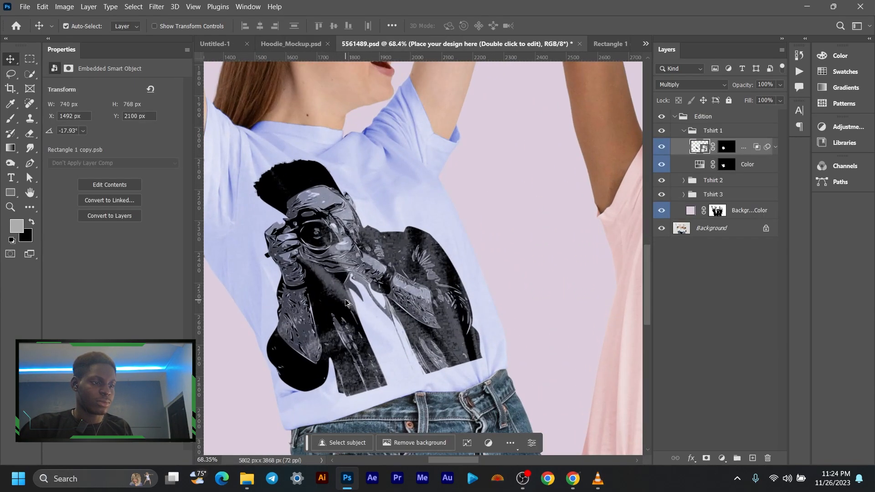
{"action": "scroll", "coordinate": [337, 310], "scroll_direction": "down", "scroll_amount": 4}
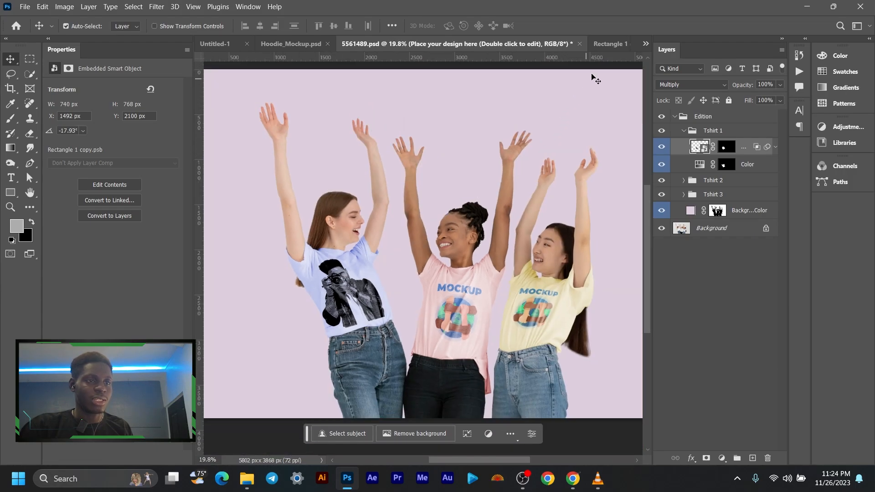
{"action": "left_click", "coordinate": [614, 46]}
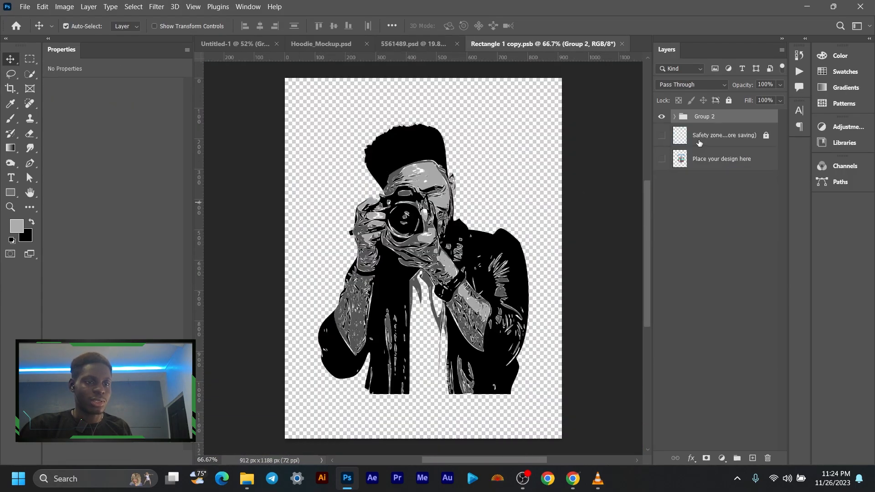
{"action": "left_click", "coordinate": [662, 136]}
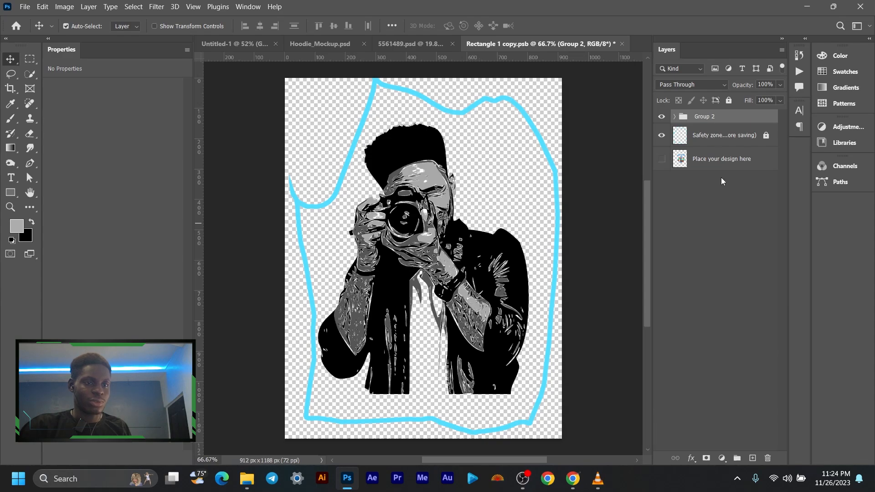
- Scale Group 2 to about 77% and move it to the canvas's lower right, at about X 580 px, Y 842 px
{"action": "left_click", "coordinate": [742, 141]}
{"action": "left_click", "coordinate": [742, 119]}
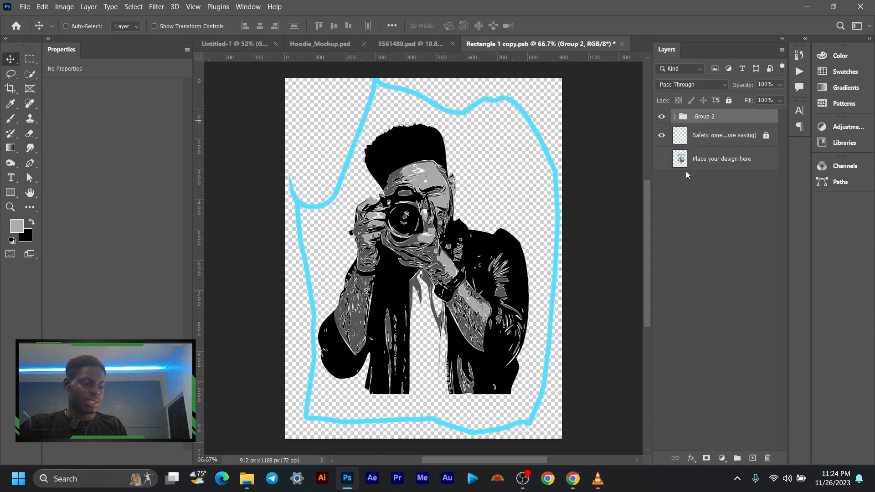
{"action": "key", "text": "ctrl+t"}
{"action": "left_click_drag", "start_coordinate": [458, 214], "coordinate": [475, 240]}
{"action": "left_click_drag", "start_coordinate": [446, 415], "coordinate": [447, 364]}
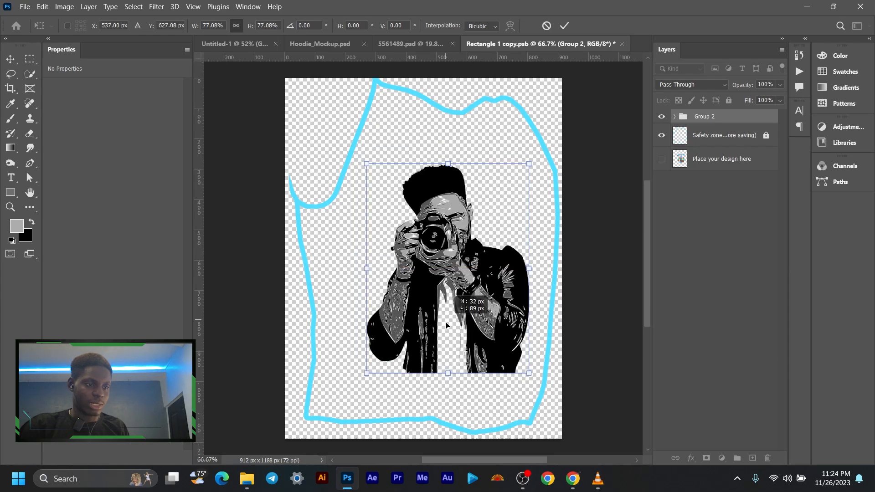
{"action": "left_click_drag", "start_coordinate": [436, 299], "coordinate": [456, 380]}
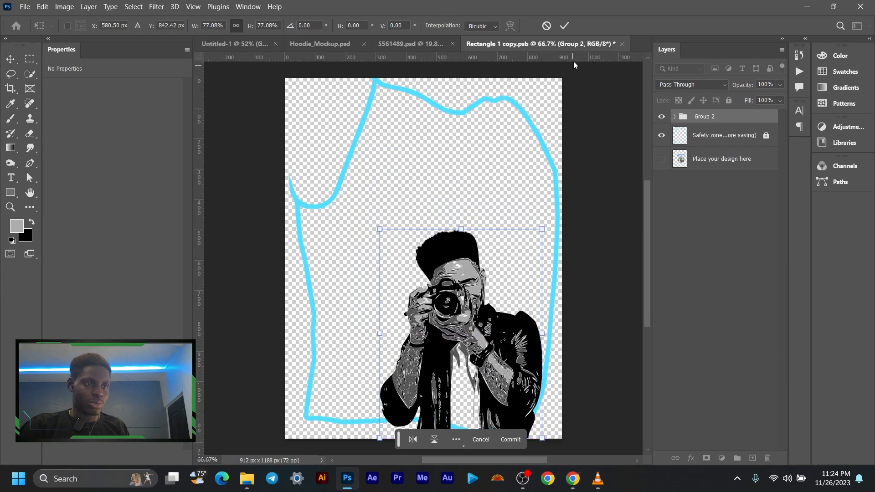
{"action": "left_click", "coordinate": [564, 26]}
- Hide the Safety zone layer, save Rectangle 1 copy.psb and check the print on the blue T-shirt in 5561489.psd
{"action": "left_click", "coordinate": [661, 135]}
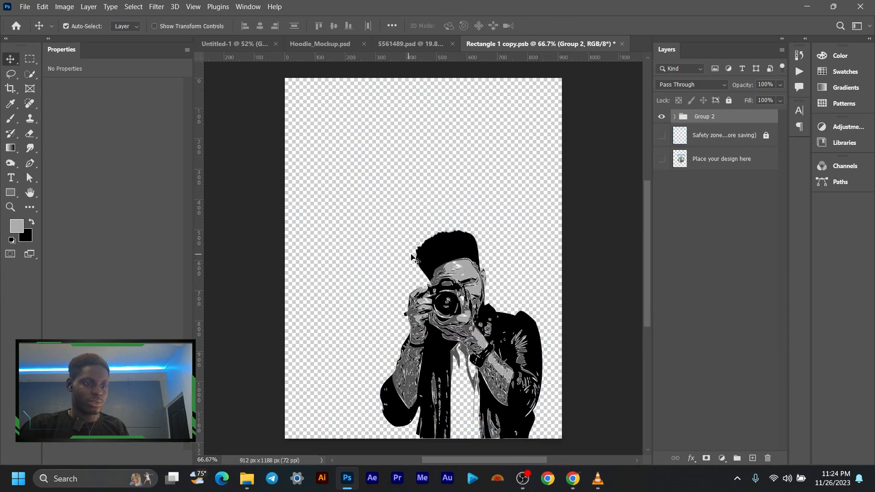
{"action": "key", "text": "ctrl+s"}
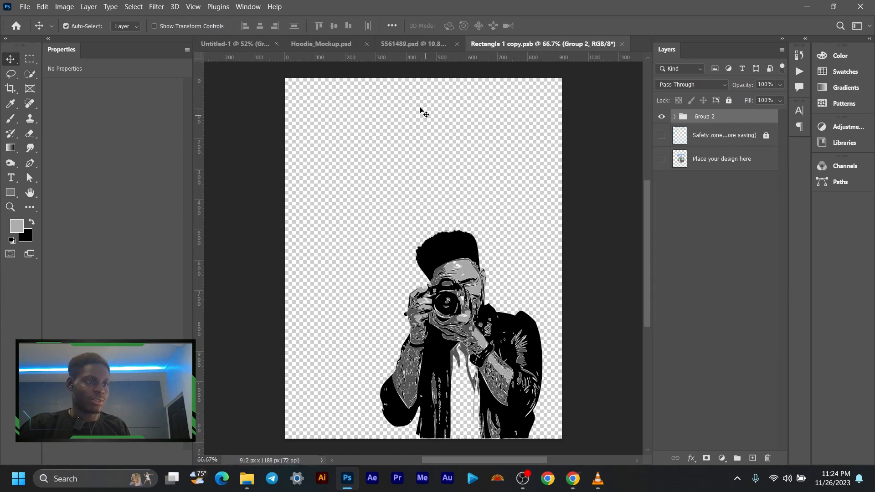
{"action": "left_click", "coordinate": [416, 43]}
{"action": "scroll", "coordinate": [374, 317], "scroll_direction": "up", "scroll_amount": 3}
{"action": "scroll", "coordinate": [374, 317], "scroll_direction": "up", "scroll_amount": 3}
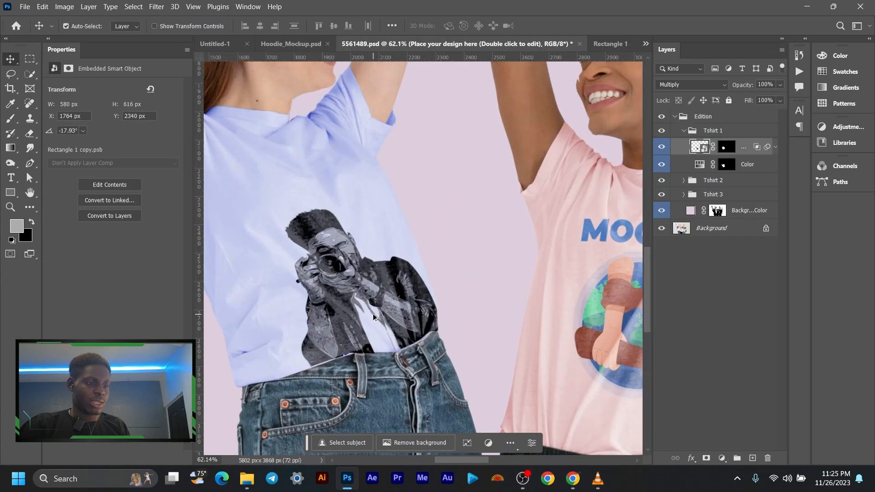
{"action": "scroll", "coordinate": [376, 314], "scroll_direction": "down", "scroll_amount": 5}
{"action": "left_click_drag", "start_coordinate": [382, 311], "coordinate": [392, 270]}
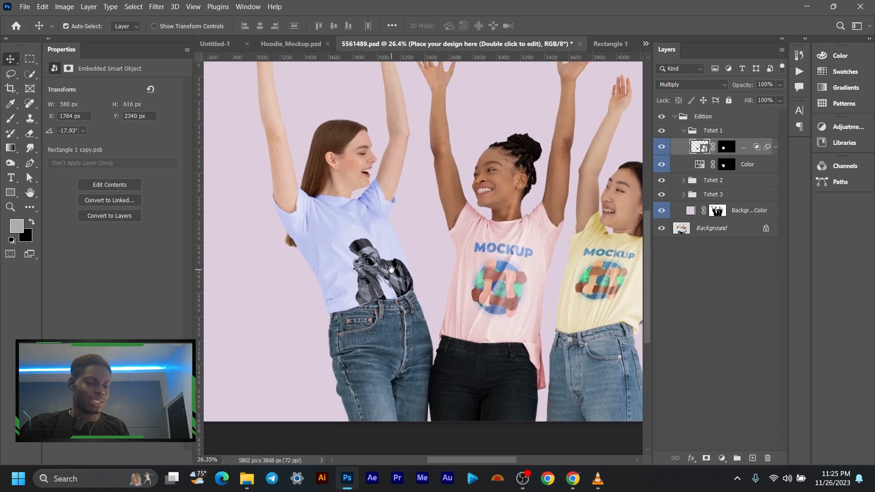
{"action": "scroll", "coordinate": [391, 270], "scroll_direction": "down", "scroll_amount": 1}
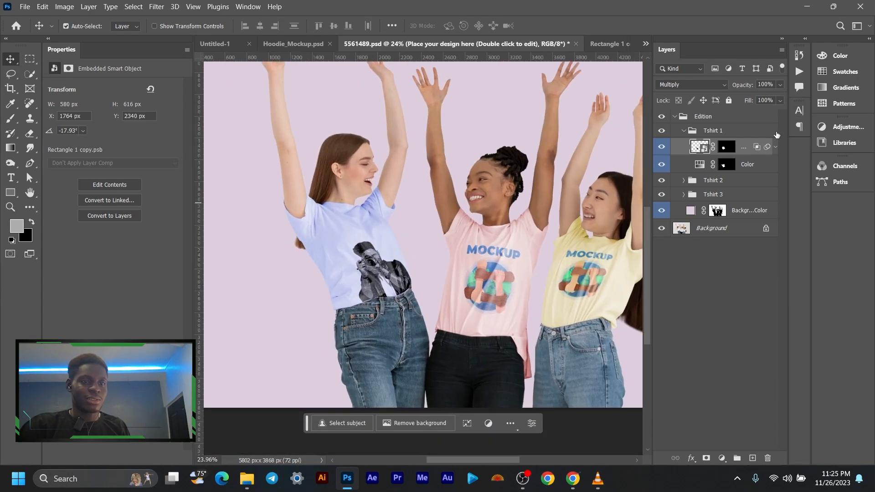
- Close Rectangle 1 copy.psb and open the contents of the design smart object in the Tshirt 2 folder
{"action": "left_click", "coordinate": [614, 46]}
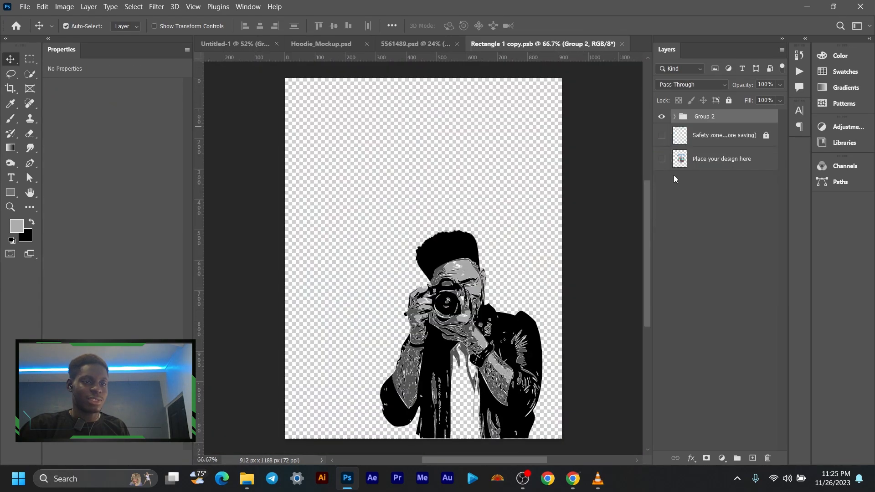
{"action": "left_click", "coordinate": [622, 43]}
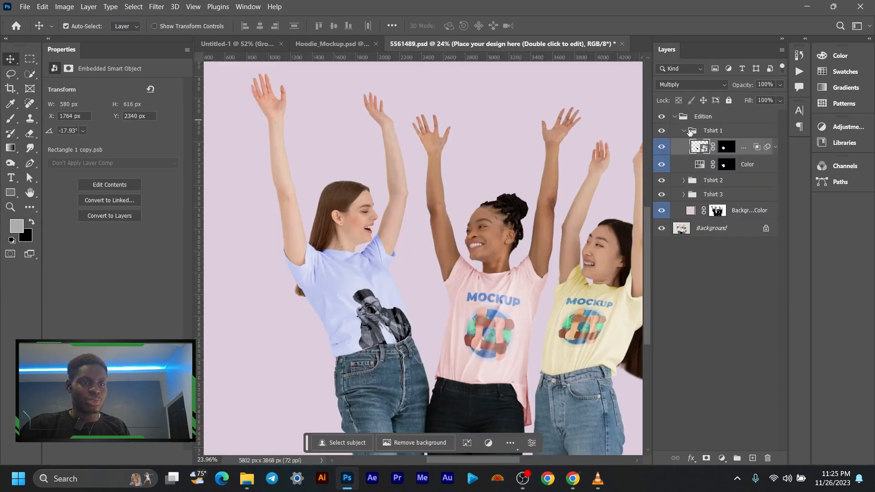
{"action": "left_click", "coordinate": [684, 130]}
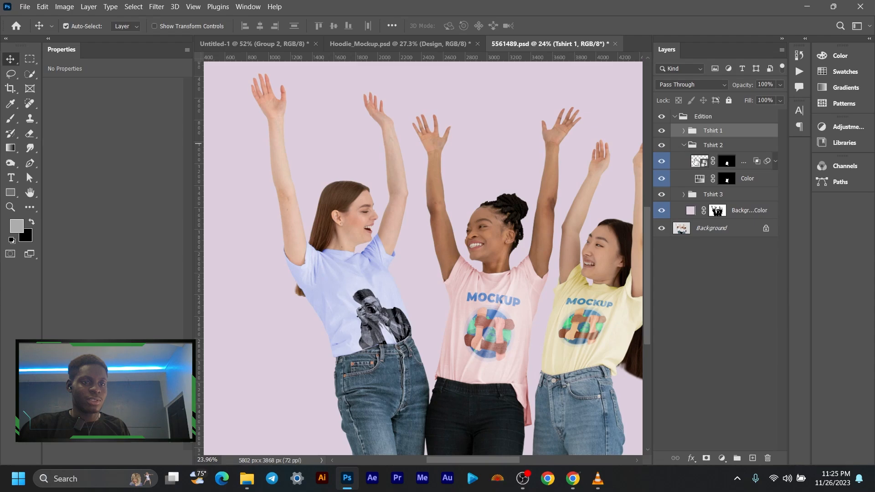
{"action": "double_click", "coordinate": [700, 161]}
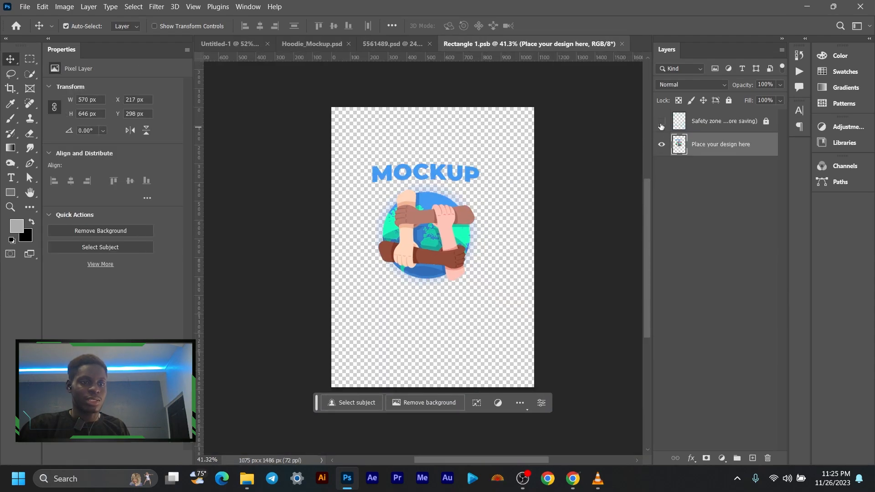
- Show the Safety zone layer, paste the illustrated man's Group 2 and move it about 77 px left and 87 px down
{"action": "left_click", "coordinate": [662, 122]}
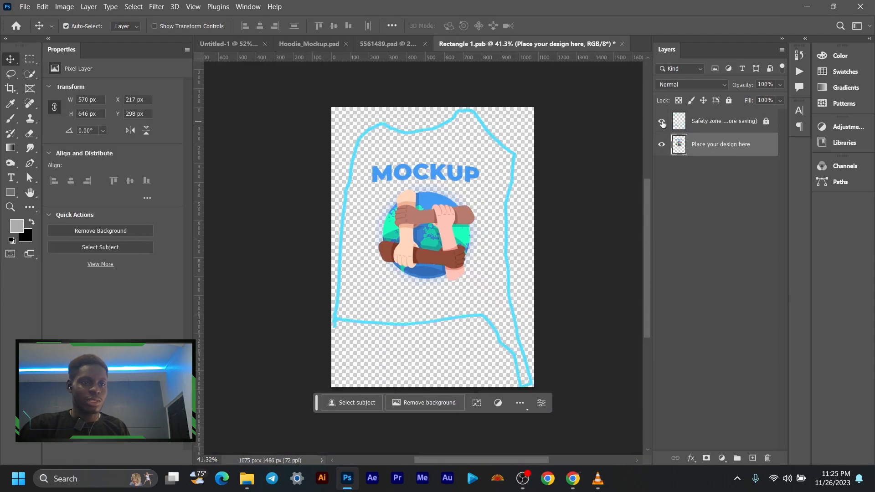
{"action": "key", "text": "ctrl+v"}
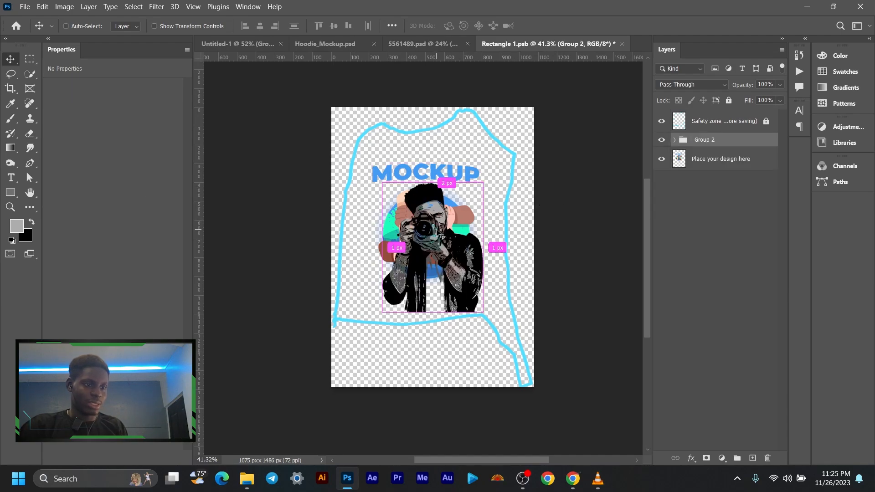
{"action": "key", "text": "ctrl+t"}
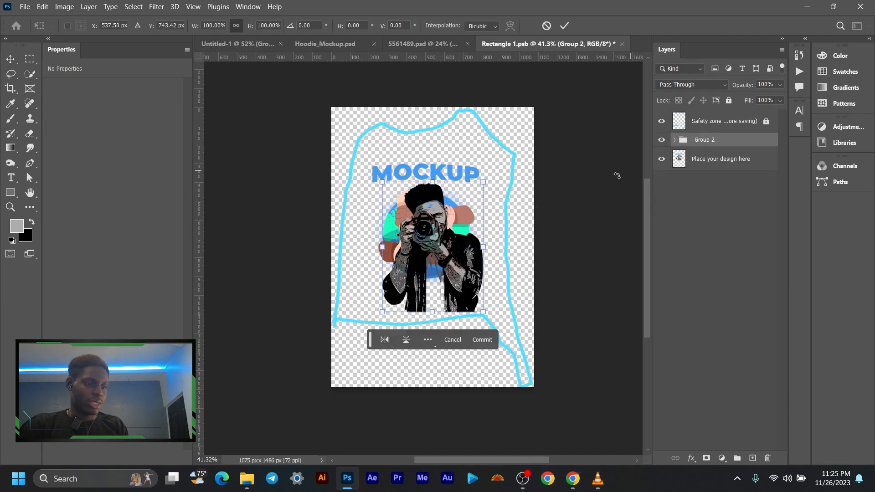
{"action": "left_click_drag", "start_coordinate": [448, 252], "coordinate": [434, 269]}
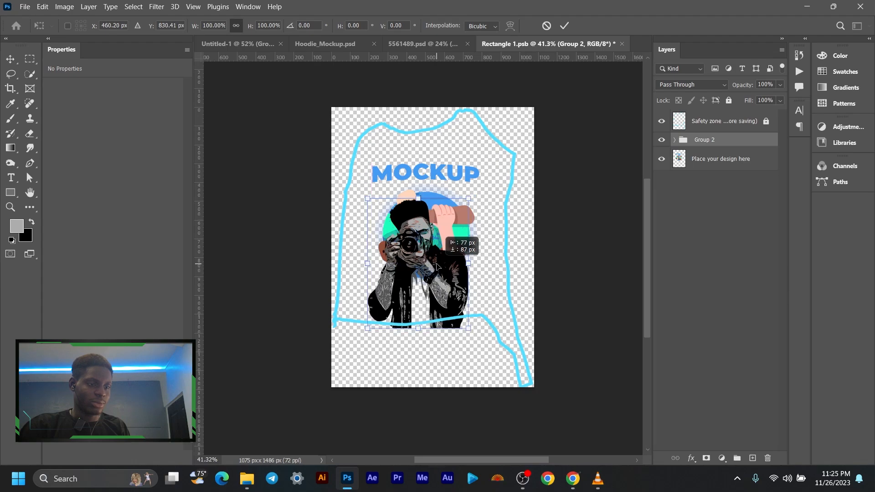
{"action": "left_click", "coordinate": [564, 25]}
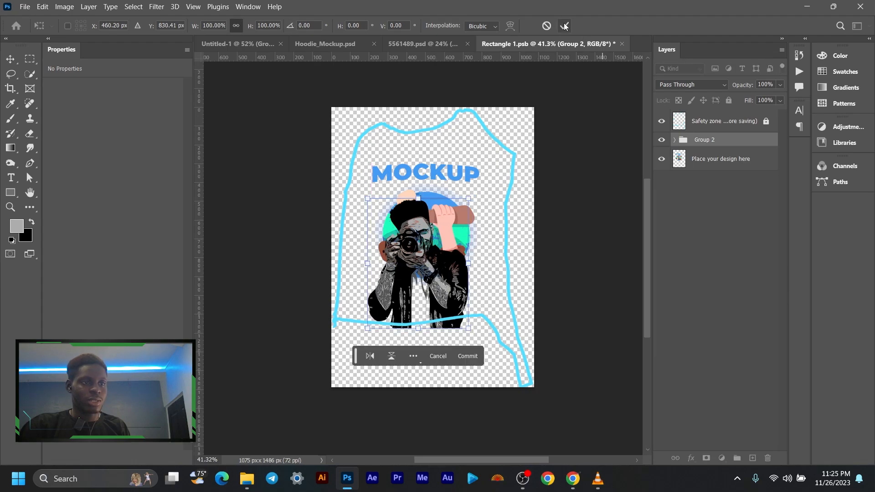
- Hide the Place your design here and Safety zone layers, save Rectangle 1.psb and close it
{"action": "left_click", "coordinate": [662, 159]}
{"action": "left_click", "coordinate": [662, 122]}
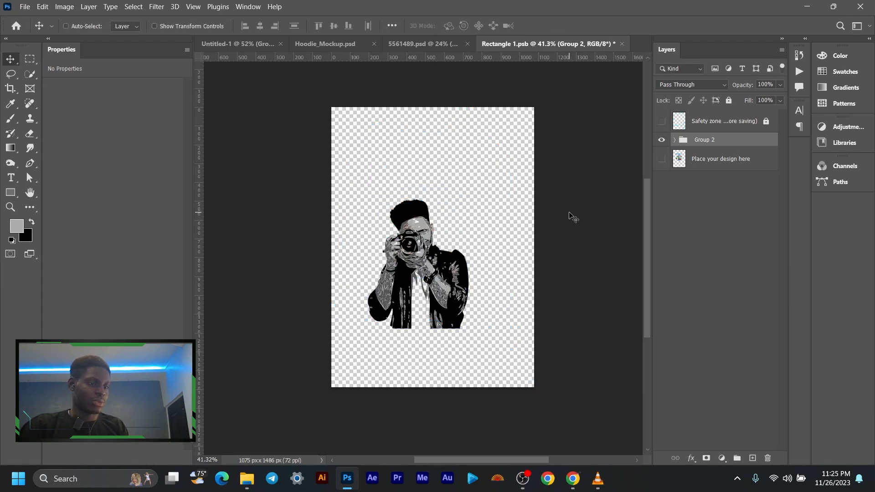
{"action": "key", "text": "ctrl+s"}
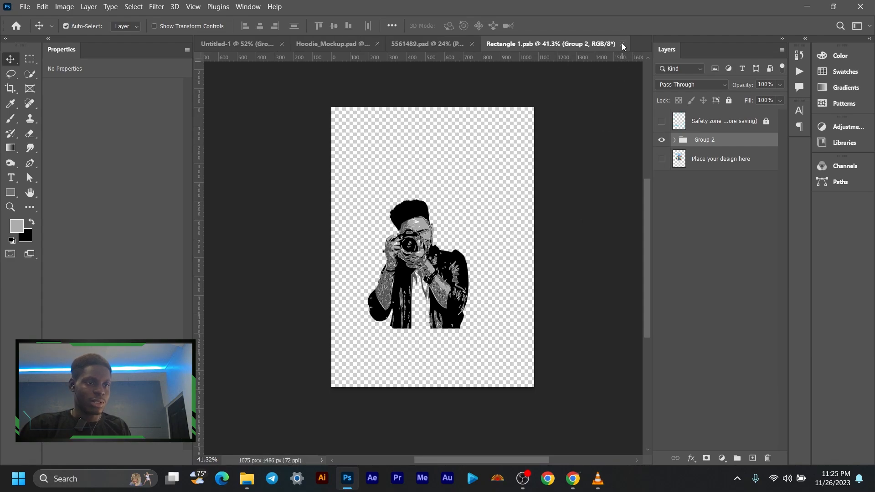
{"action": "left_click", "coordinate": [623, 44]}
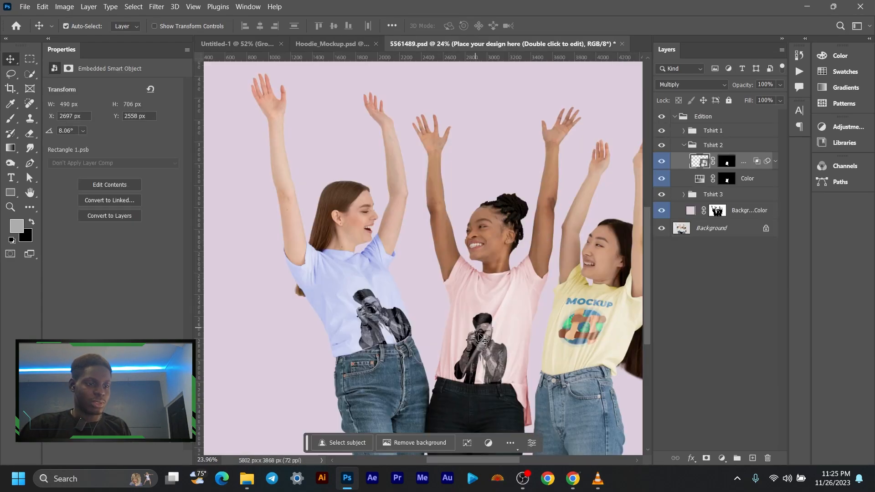
- Examine the print on the pink T-shirt up close and compare it with the other shirts in the mockup
{"action": "scroll", "coordinate": [489, 360], "scroll_direction": "down", "scroll_amount": 3}
{"action": "scroll", "coordinate": [489, 360], "scroll_direction": "up", "scroll_amount": 4}
{"action": "scroll", "coordinate": [489, 360], "scroll_direction": "up", "scroll_amount": 5}
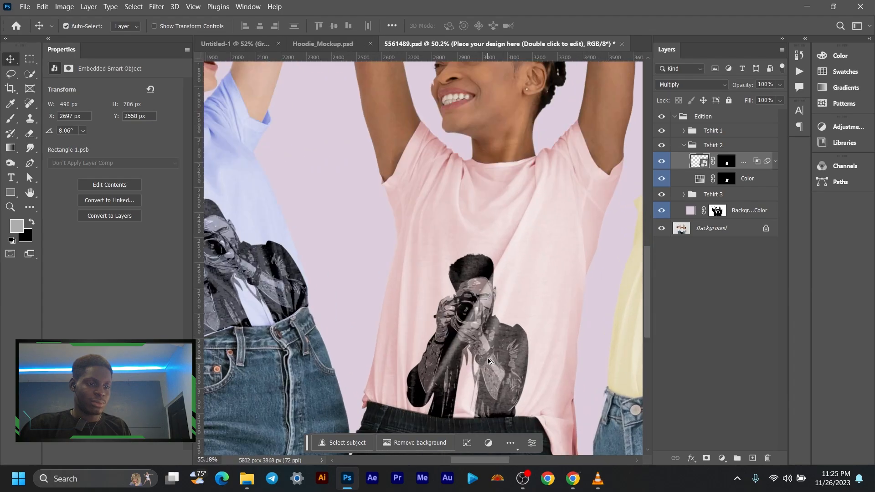
{"action": "scroll", "coordinate": [490, 326], "scroll_direction": "down", "scroll_amount": 3}
{"action": "scroll", "coordinate": [501, 315], "scroll_direction": "up", "scroll_amount": 1}
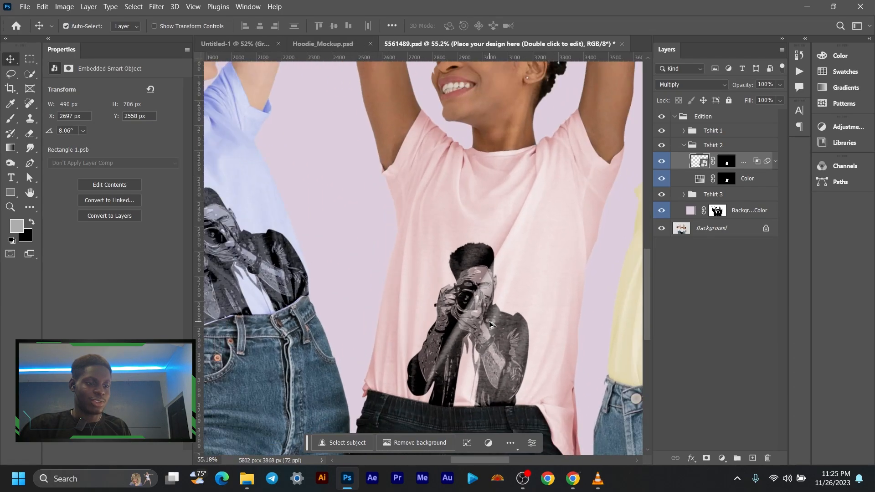
{"action": "scroll", "coordinate": [521, 303], "scroll_direction": "down", "scroll_amount": 2}
{"action": "left_click_drag", "start_coordinate": [522, 302], "coordinate": [464, 286]}
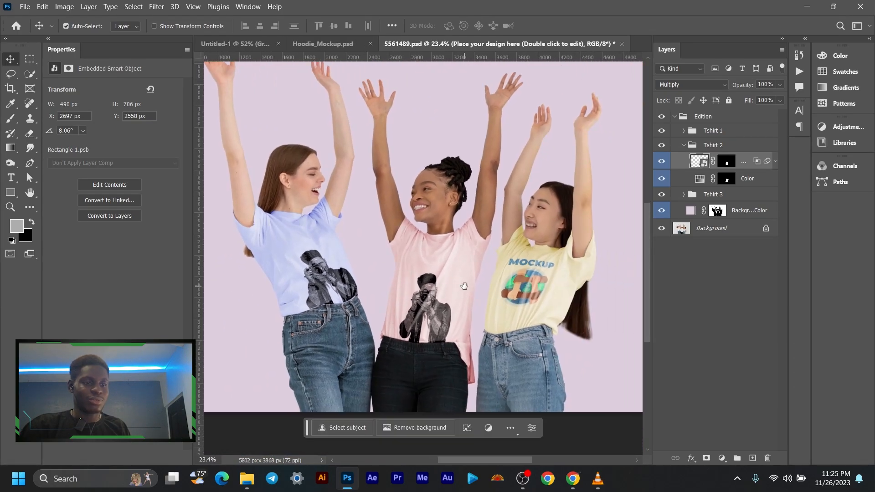
- Collapse the Tshirt 2 folder and open the contents of the design smart object in the Tshirt 3 folder
{"action": "left_click", "coordinate": [683, 147]}
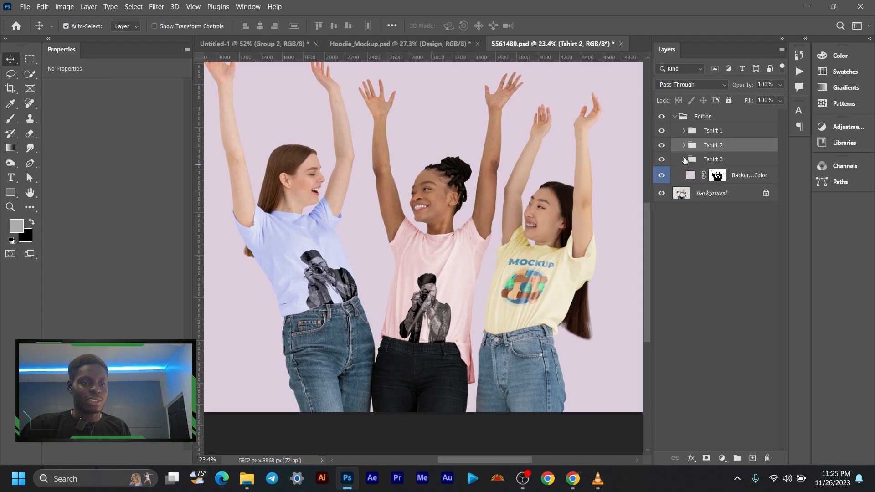
{"action": "left_click", "coordinate": [683, 160]}
{"action": "double_click", "coordinate": [698, 177]}
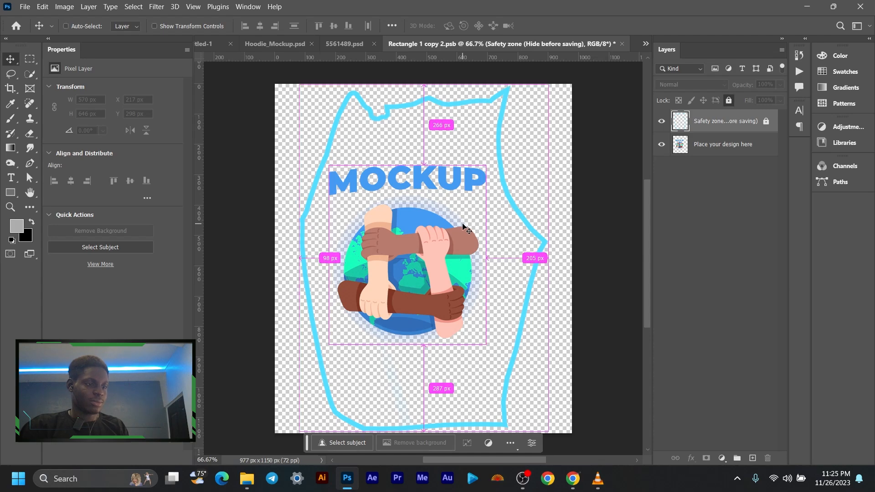
- Paste Group 2 above the Safety zone layer and move it down to the canvas's bottom edge, at about X 446 px, Y 829 px
{"action": "key", "text": "ctrl+v"}
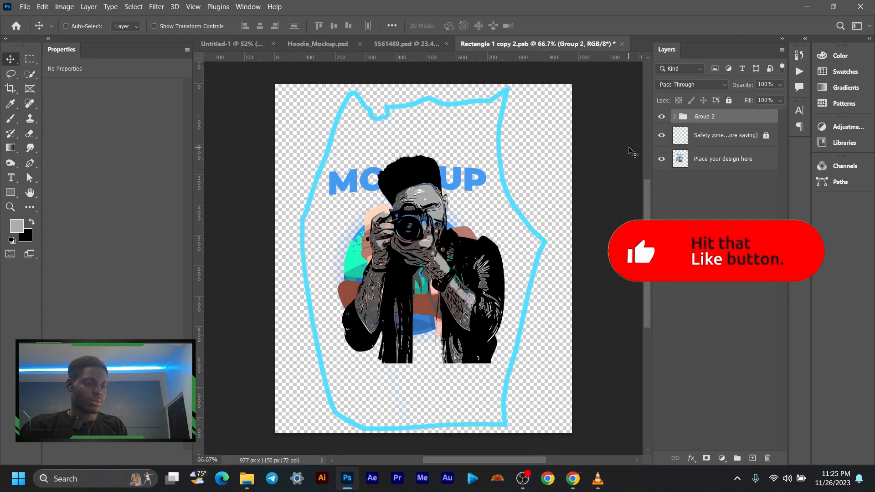
{"action": "key", "text": "ctrl+t"}
{"action": "left_click_drag", "start_coordinate": [444, 257], "coordinate": [433, 331]}
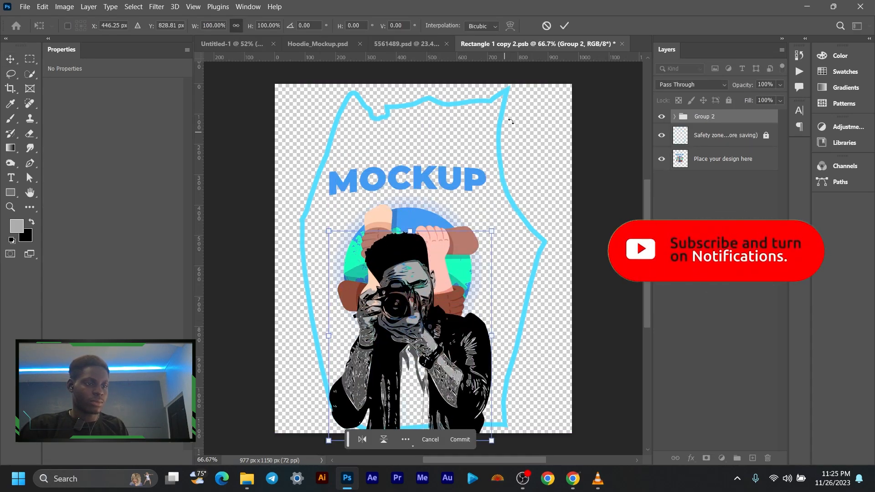
{"action": "left_click", "coordinate": [564, 25]}
- Hide the Place your design here and Safety zone layers and save Rectangle 1 copy 2.psb
{"action": "left_click", "coordinate": [662, 159]}
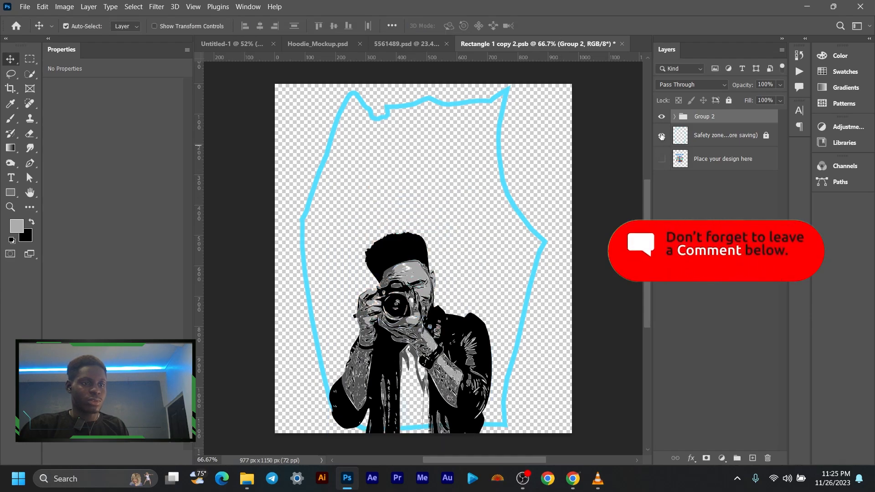
{"action": "left_click", "coordinate": [661, 135]}
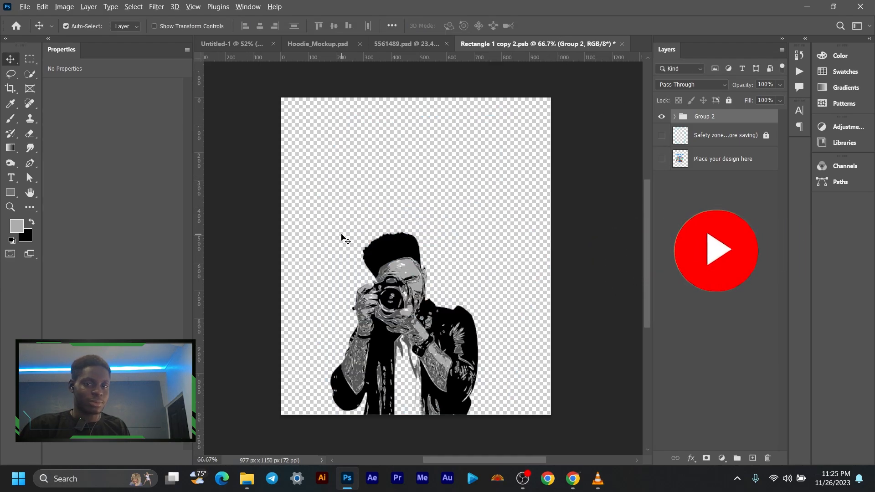
{"action": "key", "text": "ctrl"}
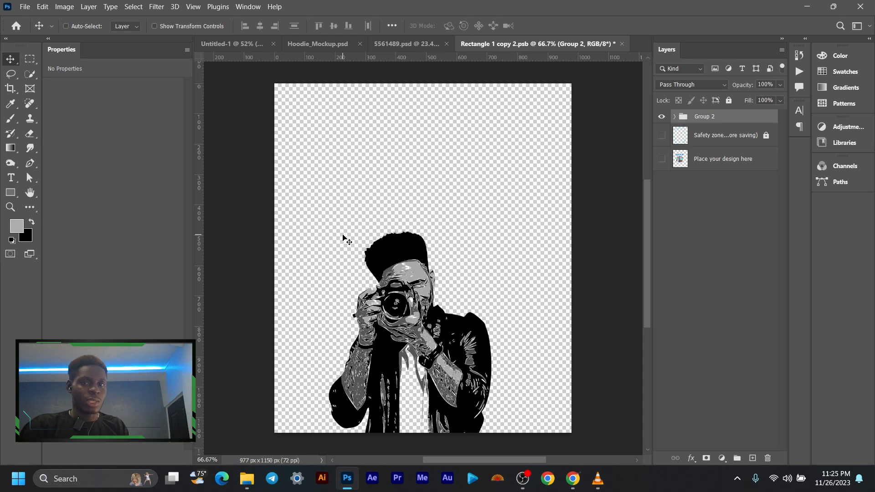
{"action": "key", "text": "ctrl+s"}
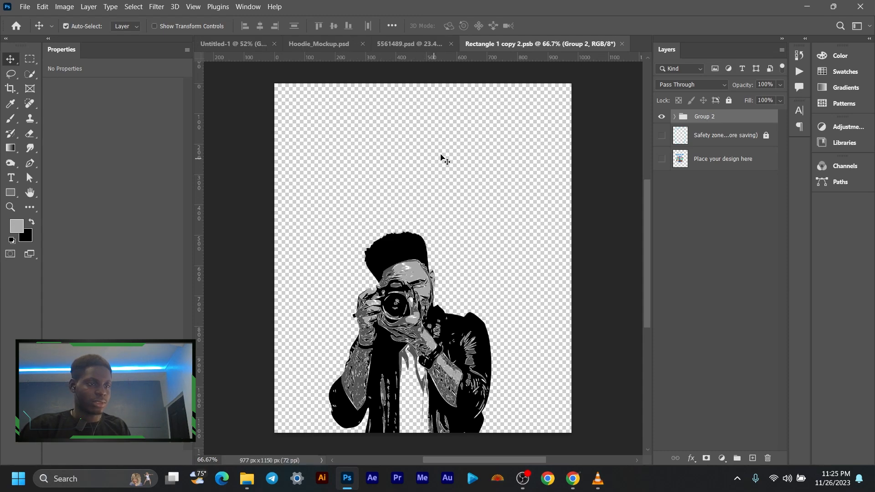
- Close Rectangle 1 copy 2.psb and collapse the Tshirt 3 folder in the T-shirt mockup
{"action": "left_click", "coordinate": [622, 44]}
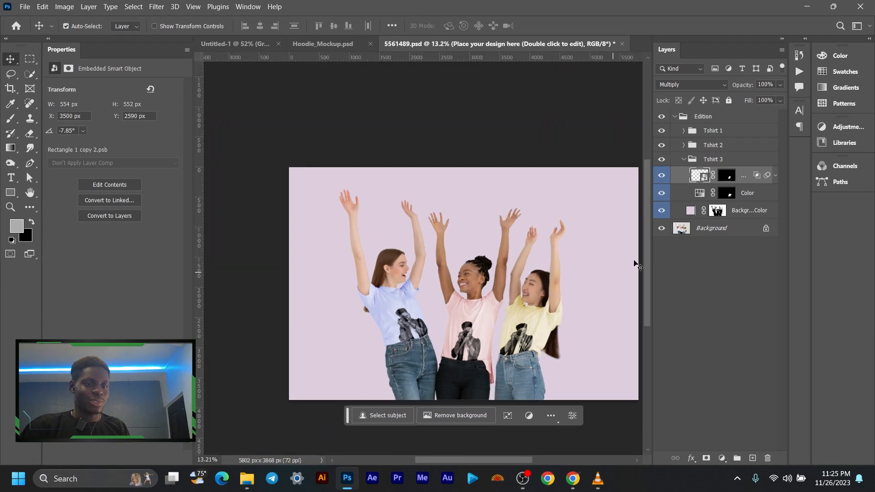
{"action": "left_click", "coordinate": [684, 159]}
{"action": "scroll", "coordinate": [439, 233], "scroll_direction": "down", "scroll_amount": 2}
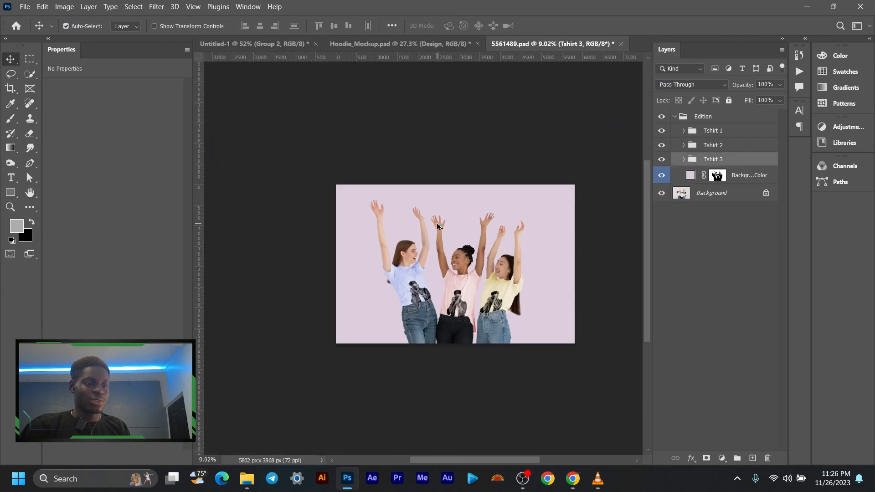
{"action": "scroll", "coordinate": [438, 240], "scroll_direction": "up", "scroll_amount": 3}
{"action": "left_click_drag", "start_coordinate": [476, 250], "coordinate": [437, 227]}
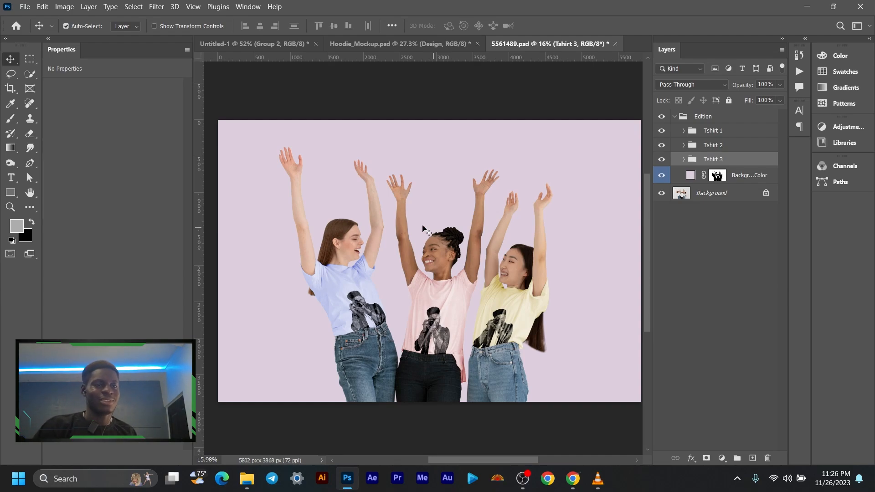
- Close the T-shirt mockup 5561489.psd without saving its changes
{"action": "left_click", "coordinate": [615, 44]}
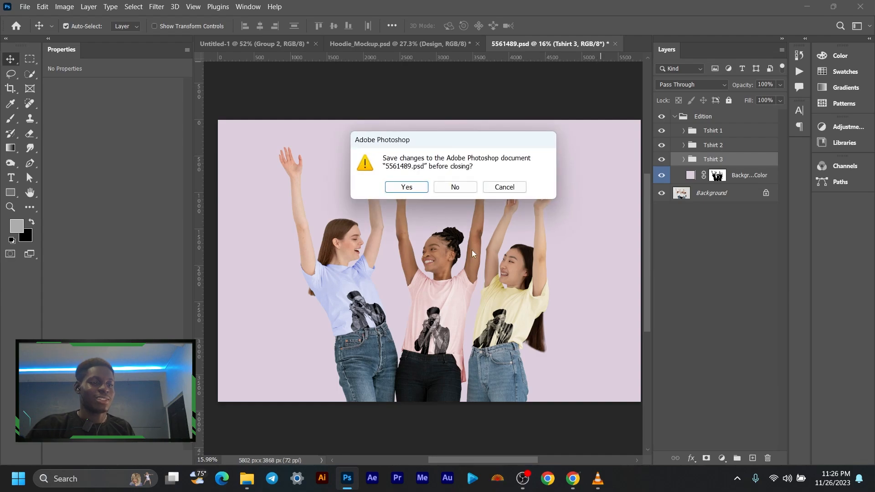
{"action": "left_click", "coordinate": [473, 185]}
- Hide the Background color layer in the hoodie mockup, leaving the hoodie on a transparent background
{"action": "scroll", "coordinate": [428, 241], "scroll_direction": "up", "scroll_amount": 2}
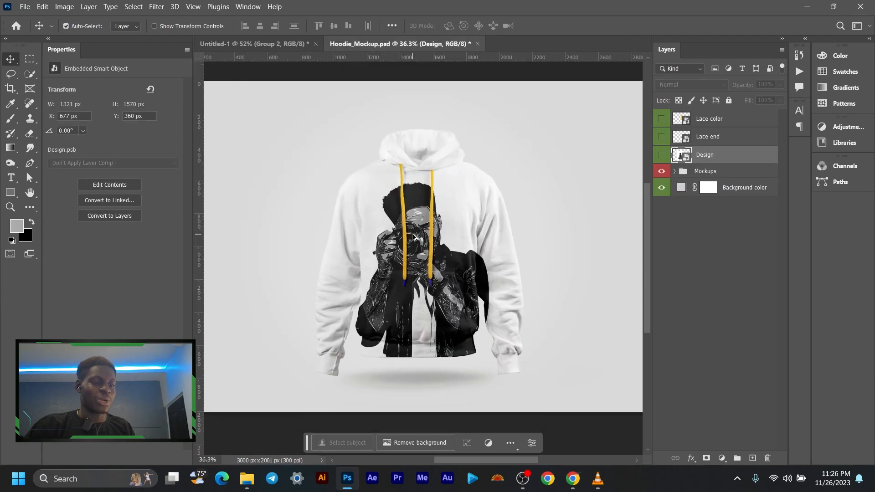
{"action": "scroll", "coordinate": [421, 240], "scroll_direction": "up", "scroll_amount": 1}
{"action": "scroll", "coordinate": [415, 237], "scroll_direction": "down", "scroll_amount": 2}
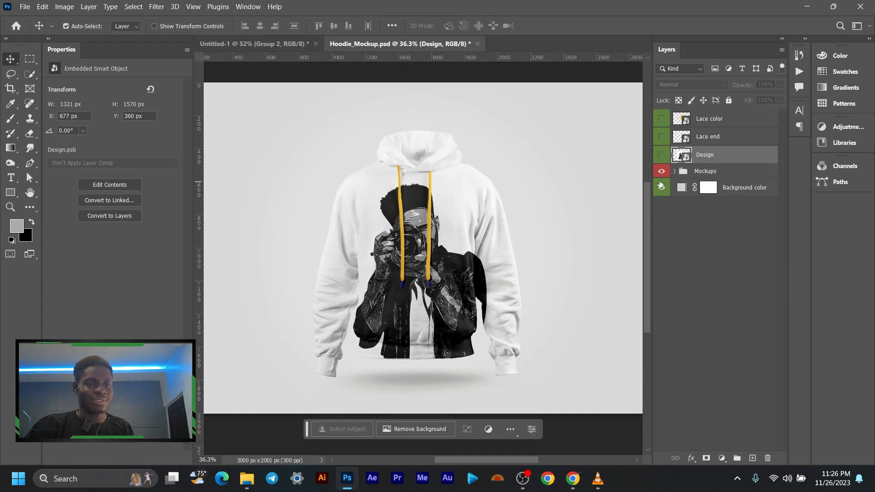
{"action": "left_click", "coordinate": [662, 187]}
{"action": "scroll", "coordinate": [441, 285], "scroll_direction": "down", "scroll_amount": 1}
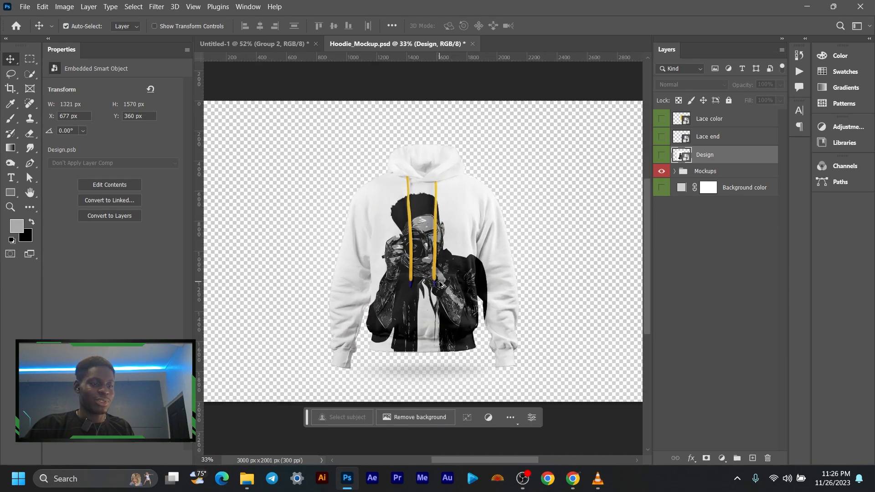
- Quick-export the hoodie mockup as Hoodie_Mockup.png into the Downloads folder
{"action": "left_click", "coordinate": [24, 7]}
{"action": "mouse_move", "coordinate": [55, 177]}
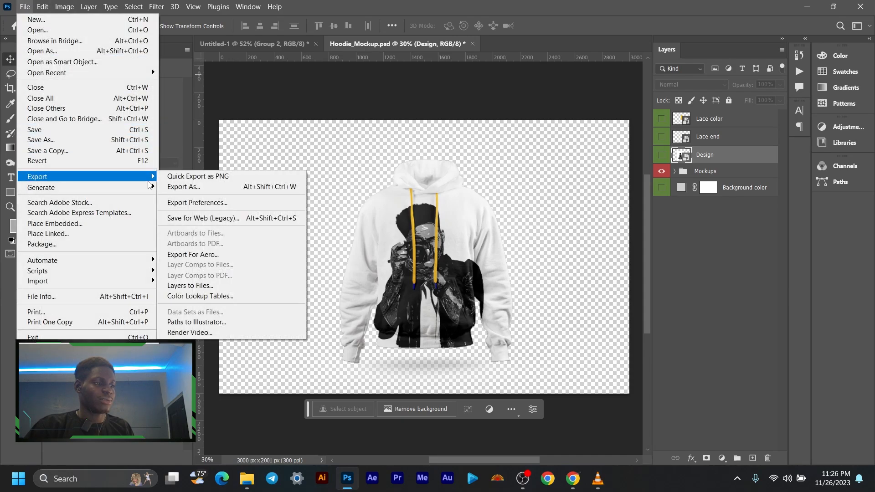
{"action": "left_click", "coordinate": [221, 179]}
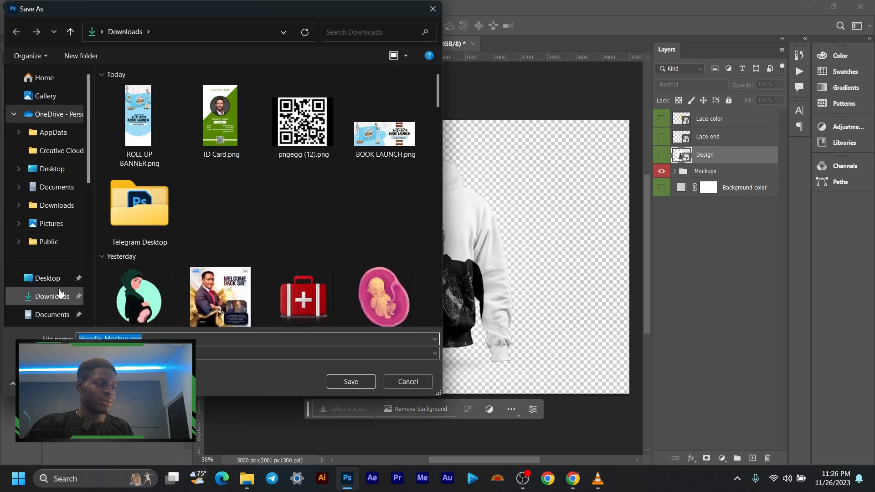
{"action": "left_click", "coordinate": [55, 296]}
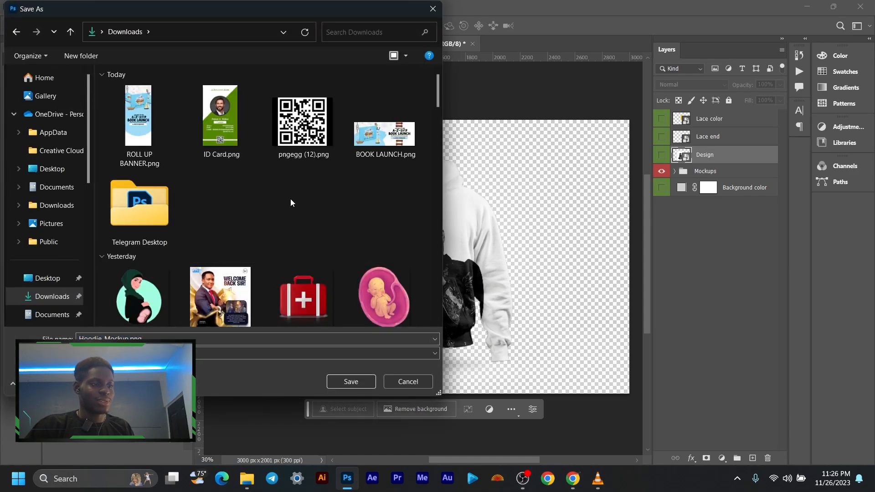
{"action": "left_click", "coordinate": [343, 382]}
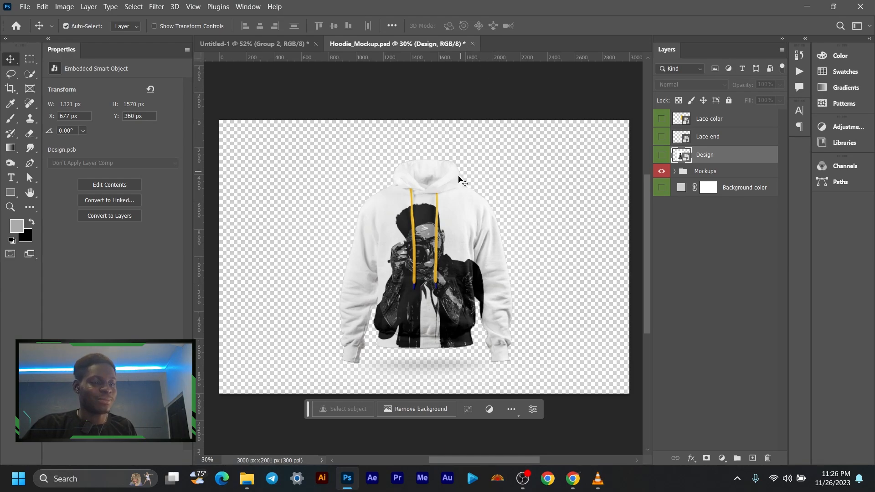
- Inspect the contents of the Lace end smart object in the hoodie mockup and close them without editing
{"action": "scroll", "coordinate": [439, 227], "scroll_direction": "up", "scroll_amount": 1}
{"action": "scroll", "coordinate": [437, 222], "scroll_direction": "up", "scroll_amount": 3}
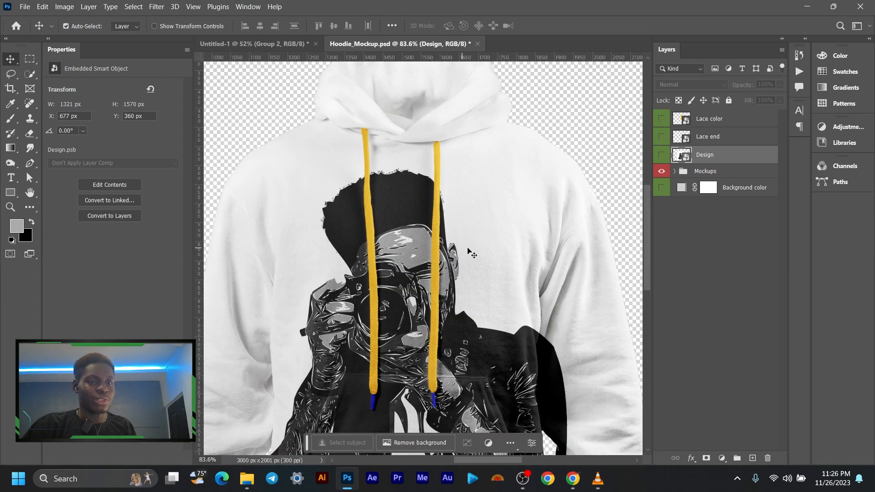
{"action": "left_click", "coordinate": [685, 141]}
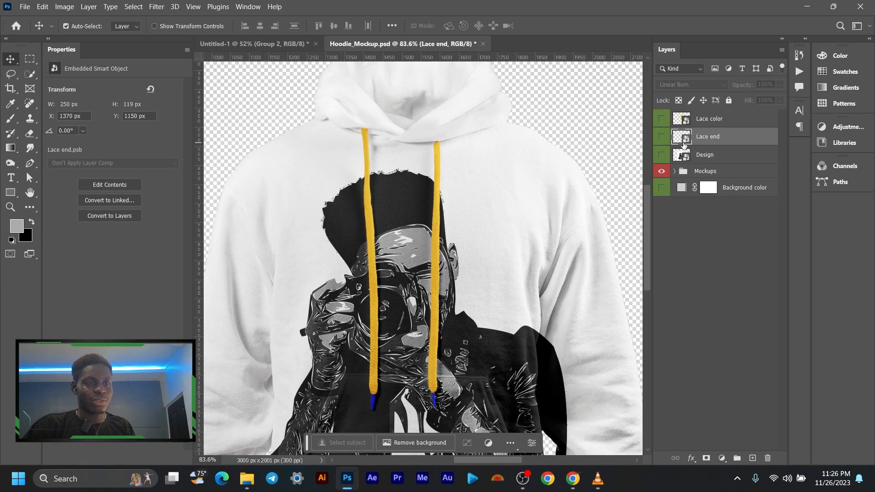
{"action": "double_click", "coordinate": [684, 145]}
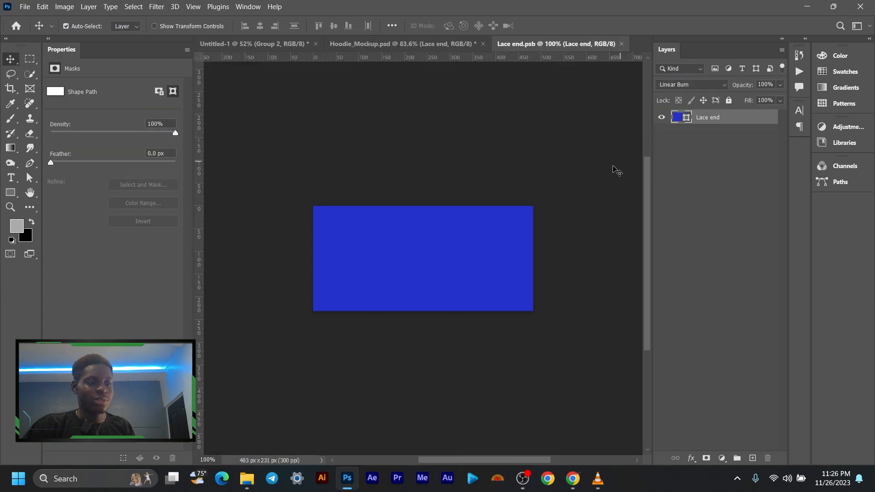
{"action": "left_click", "coordinate": [621, 43]}
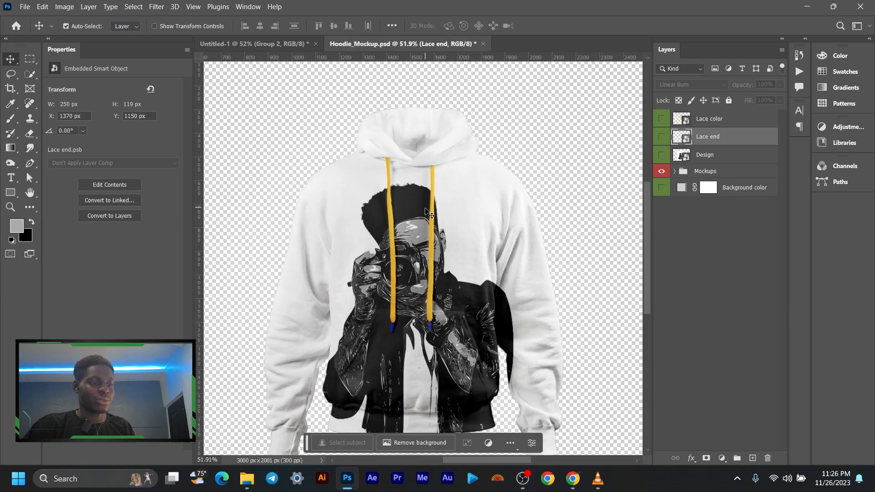
{"action": "scroll", "coordinate": [428, 213], "scroll_direction": "down", "scroll_amount": 3}
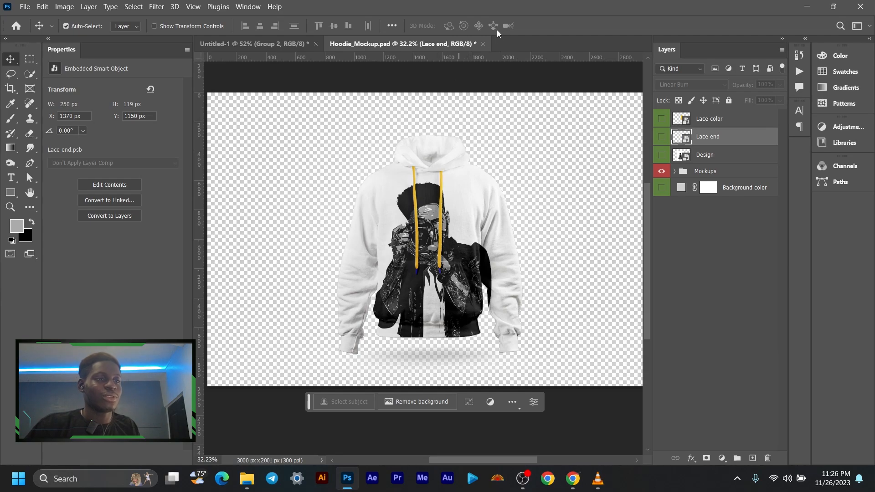
- Close Hoodie_Mockup.psd without saving its changes and return to the illustration in Untitled-1
{"action": "left_click", "coordinate": [483, 44]}
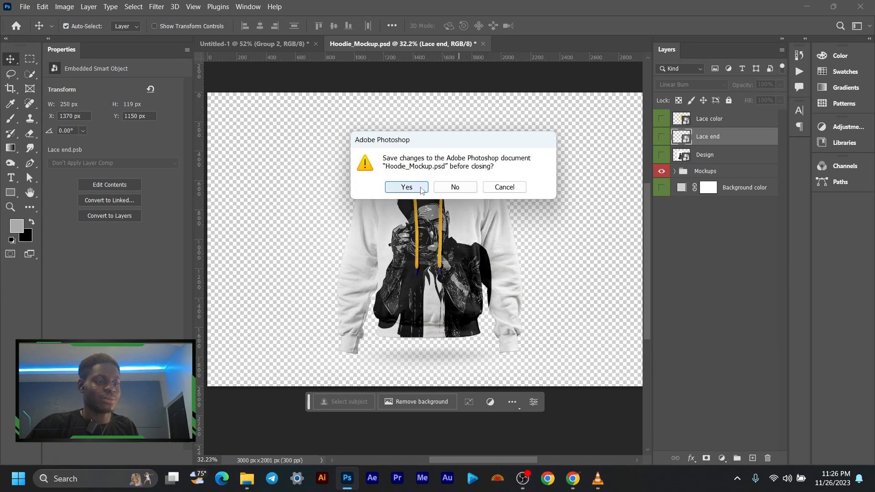
{"action": "left_click", "coordinate": [446, 188]}
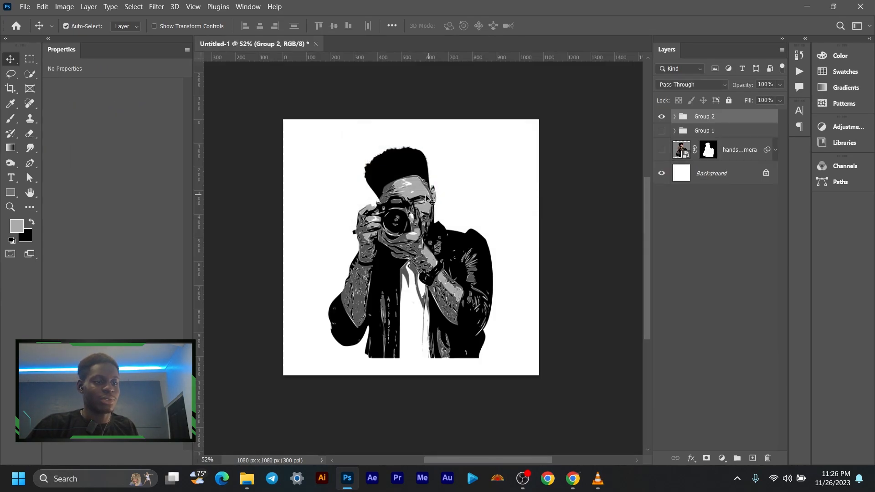
{"action": "scroll", "coordinate": [422, 193], "scroll_direction": "up", "scroll_amount": 1}
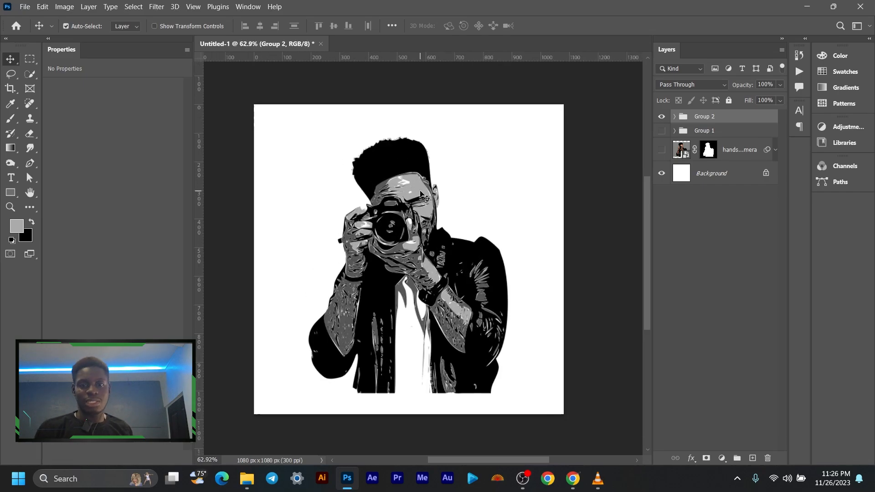